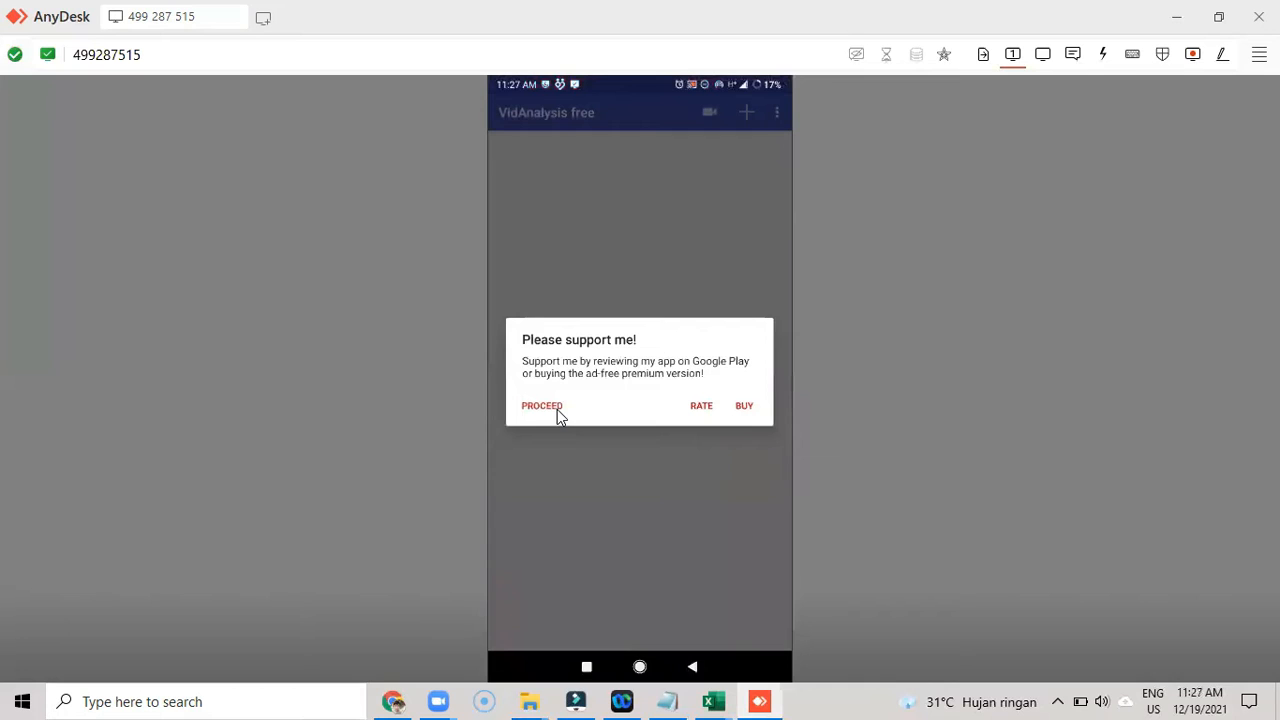
- Dismiss the support prompt and import a video from the WhatsApp Video album, naming it Gerak Parabola
click(557, 409)
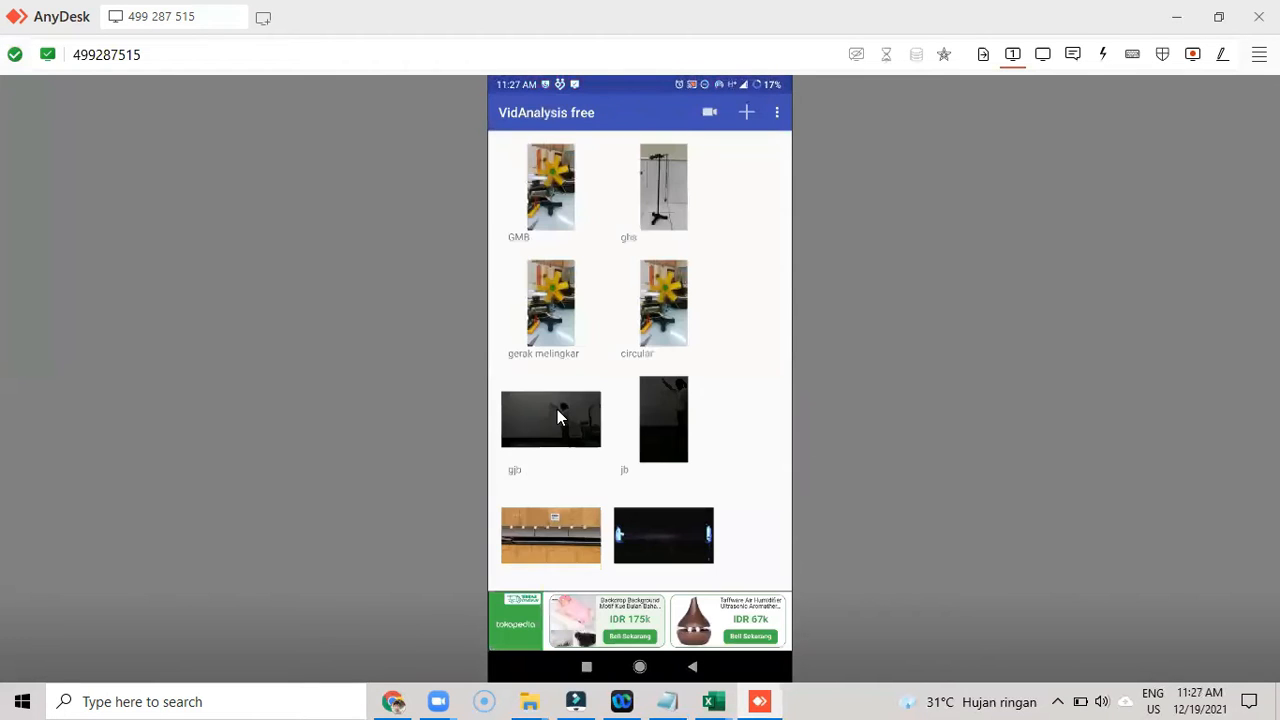
scroll(557, 409, down, 5)
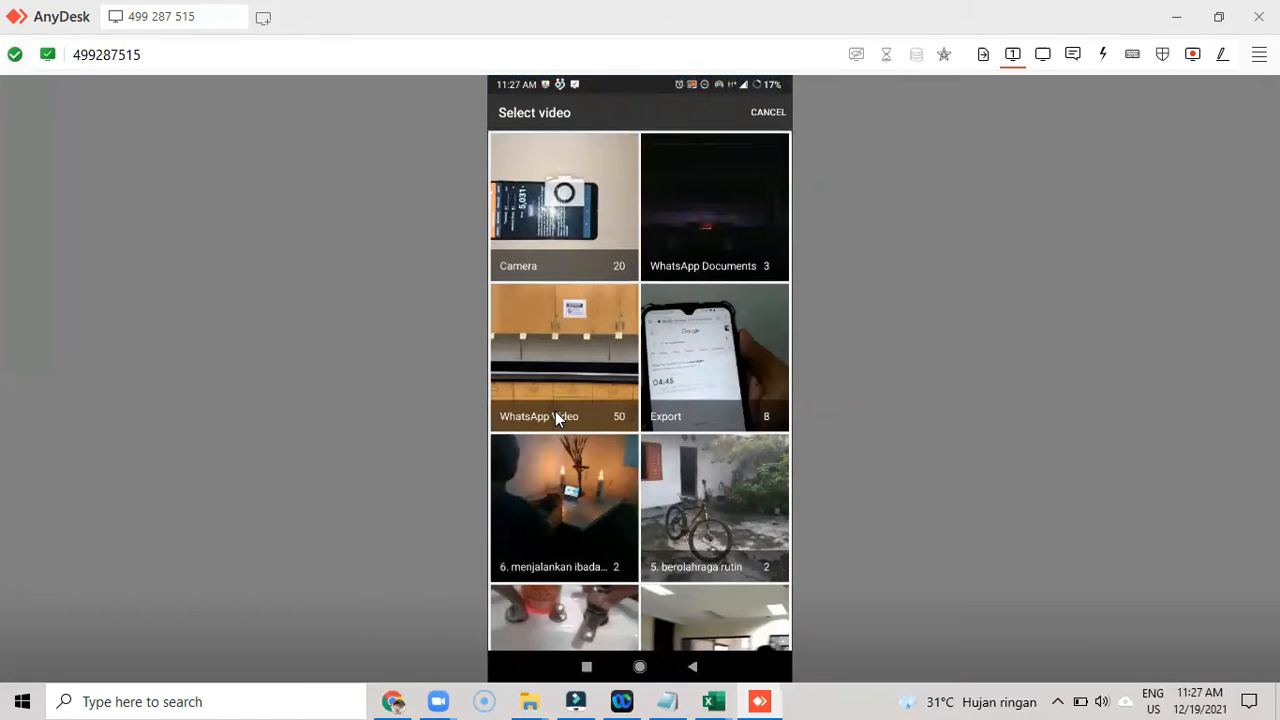
click(556, 414)
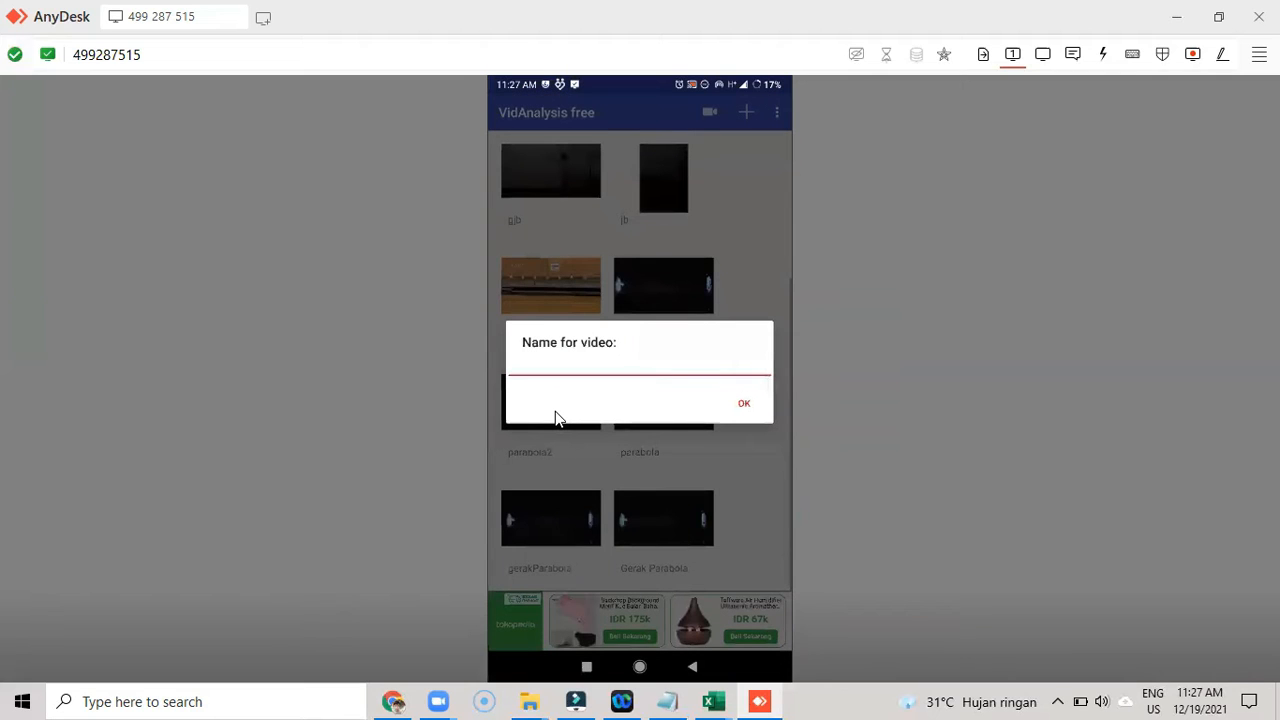
text(Gerak )
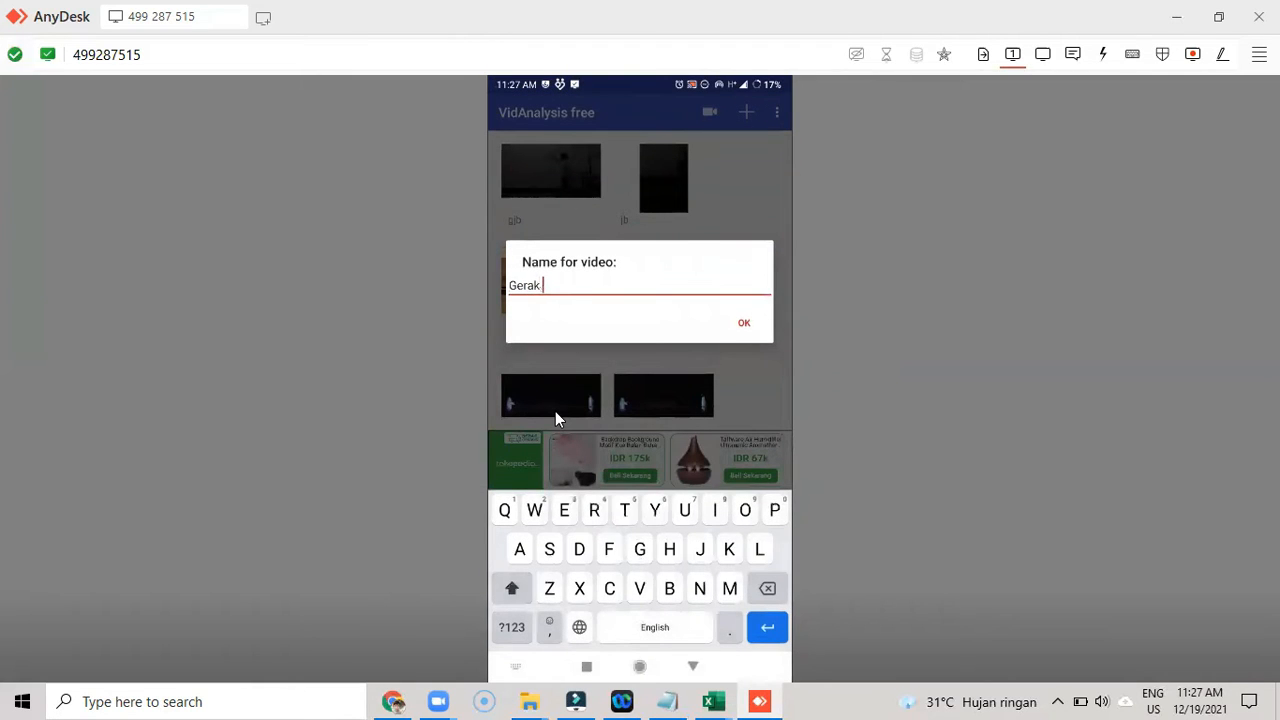
text(Parabola)
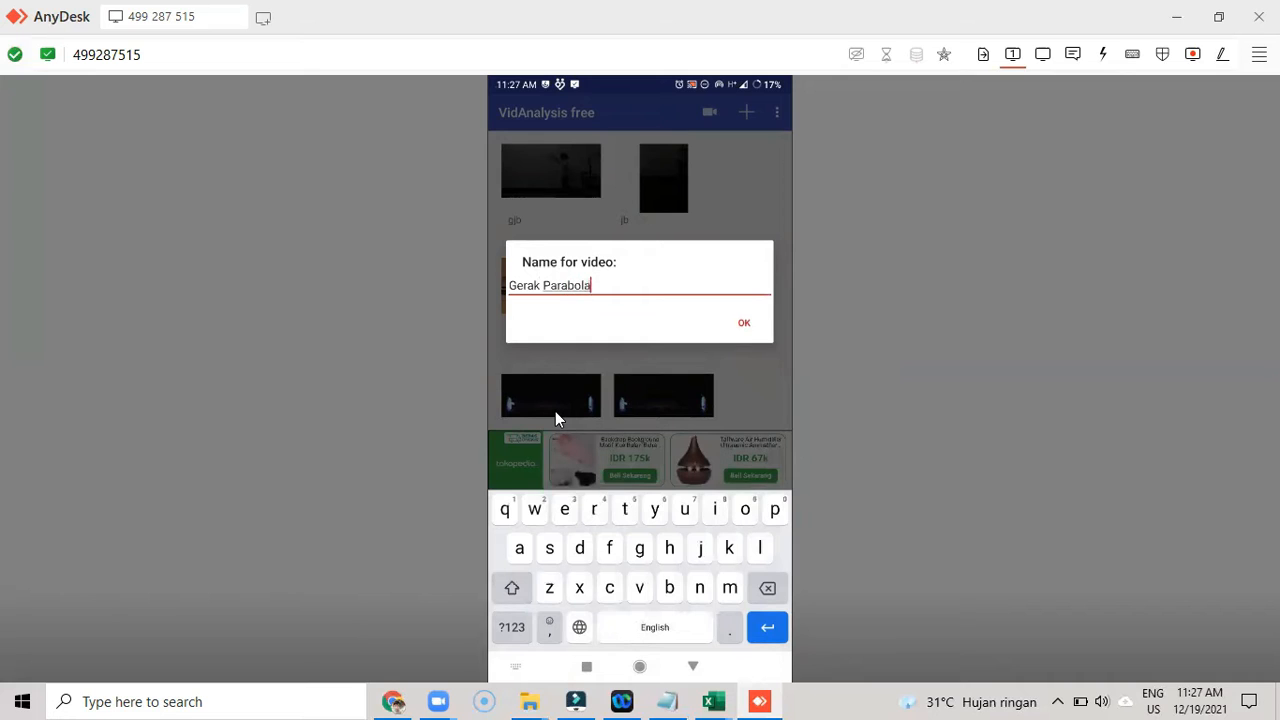
key(Return)
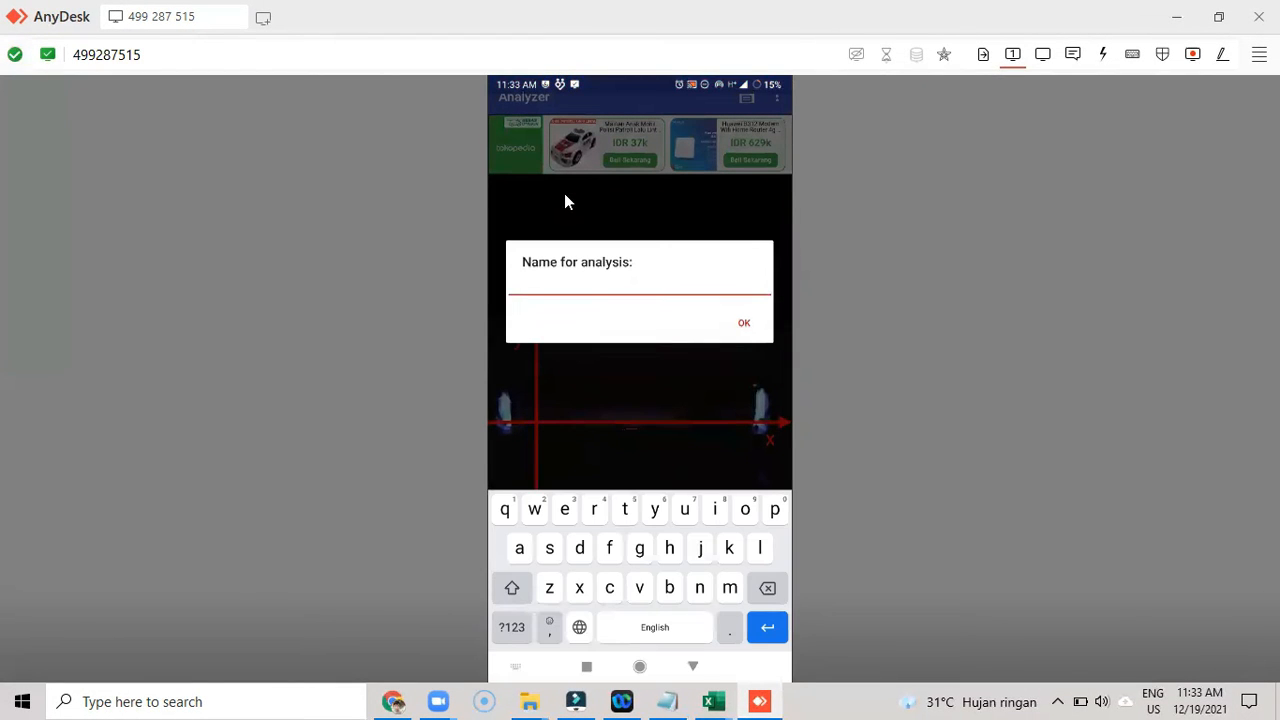
- Name the video analysis "analisis parabola"
text(analisis parabola)
key(Return)
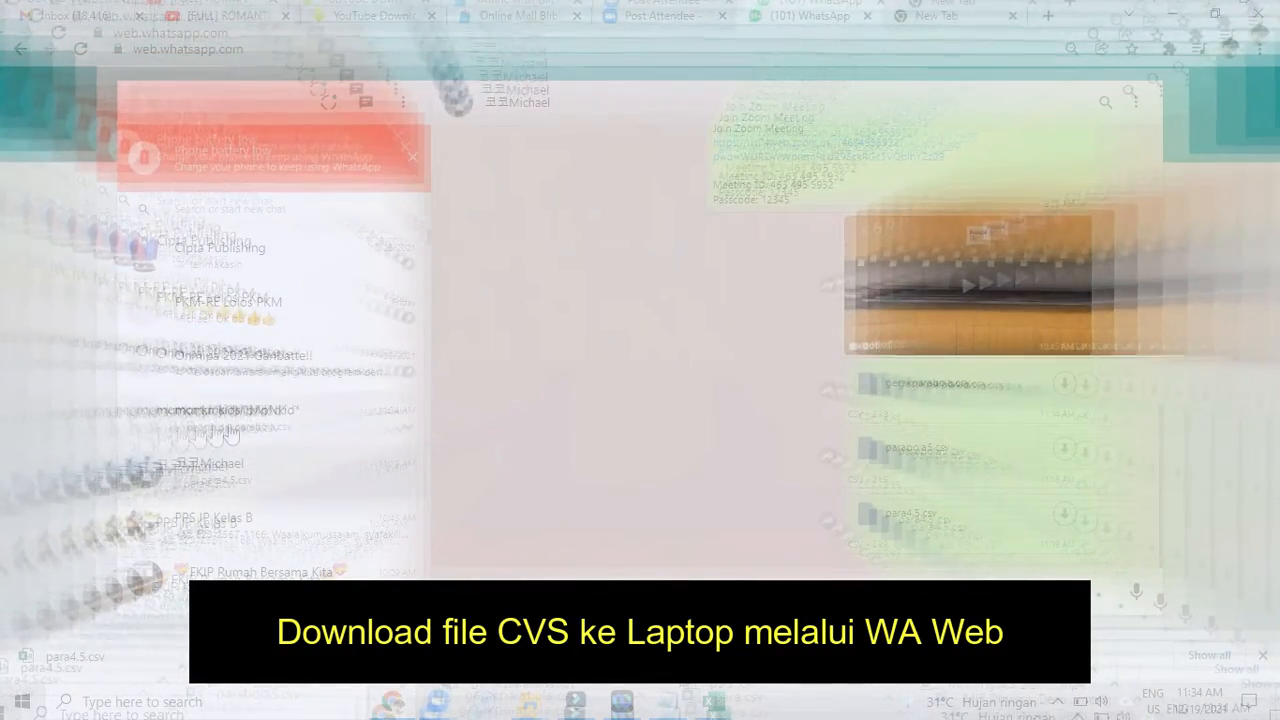
- Download the exported CSV file from the chat in WhatsApp Web
click(226, 423)
click(1066, 523)
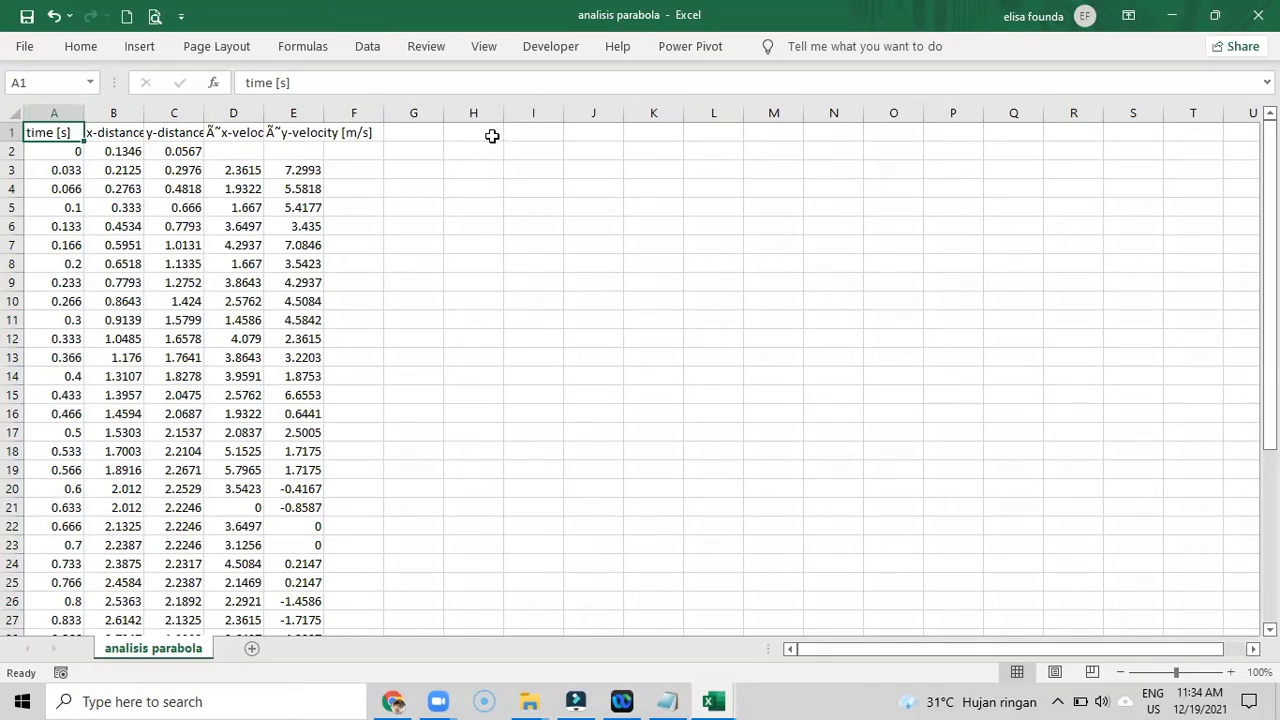
- Rename the y-velocity header in E1 as vy and the x-velocity header in D1 as vx
click(490, 133)
click(45, 130)
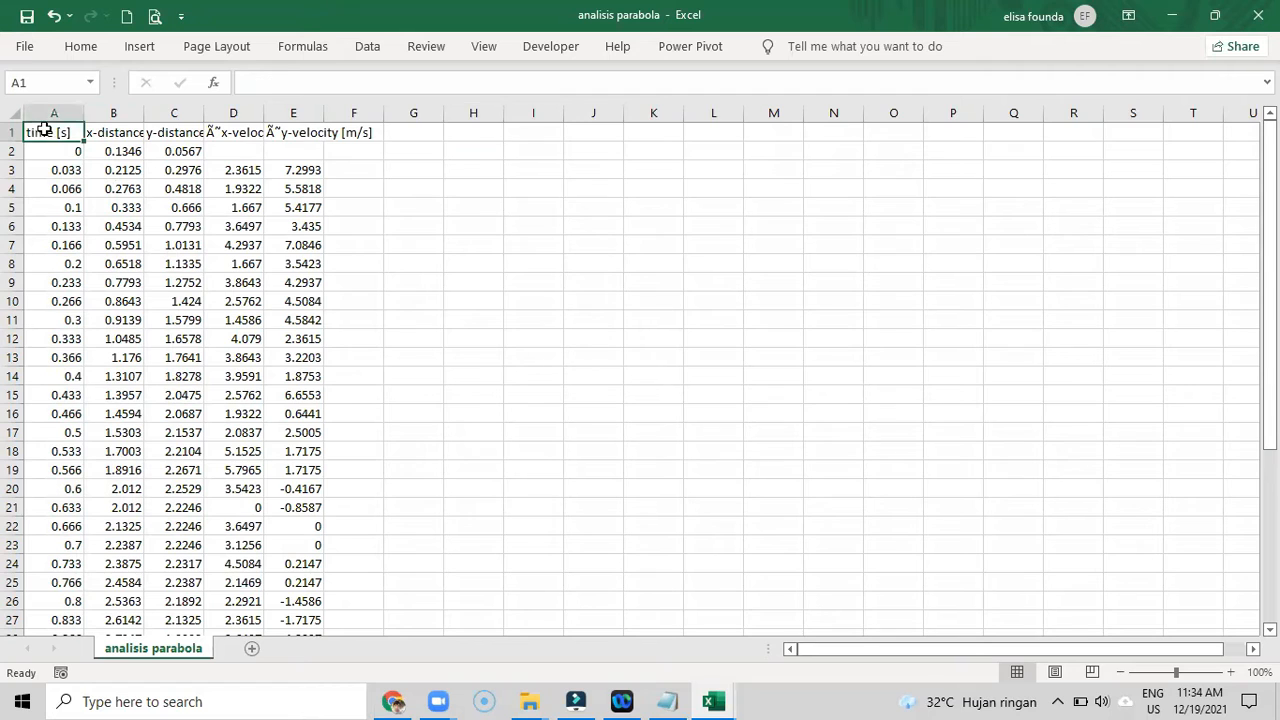
click(119, 133)
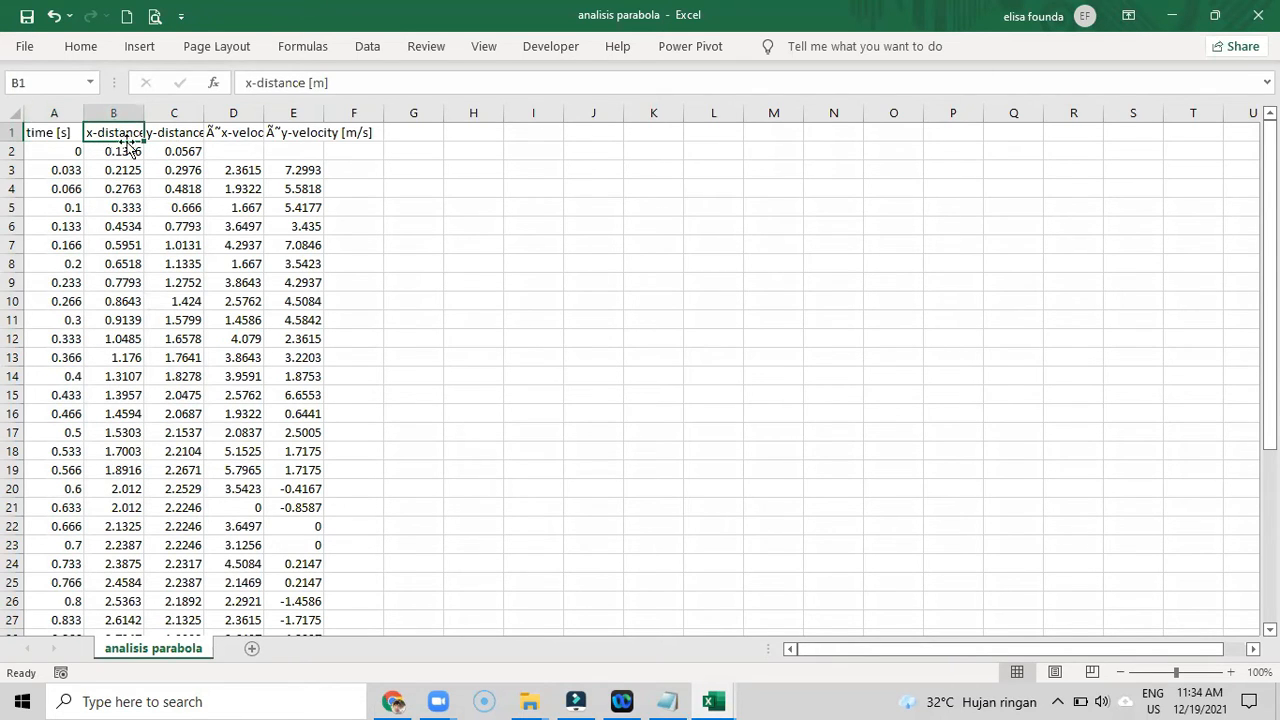
click(174, 133)
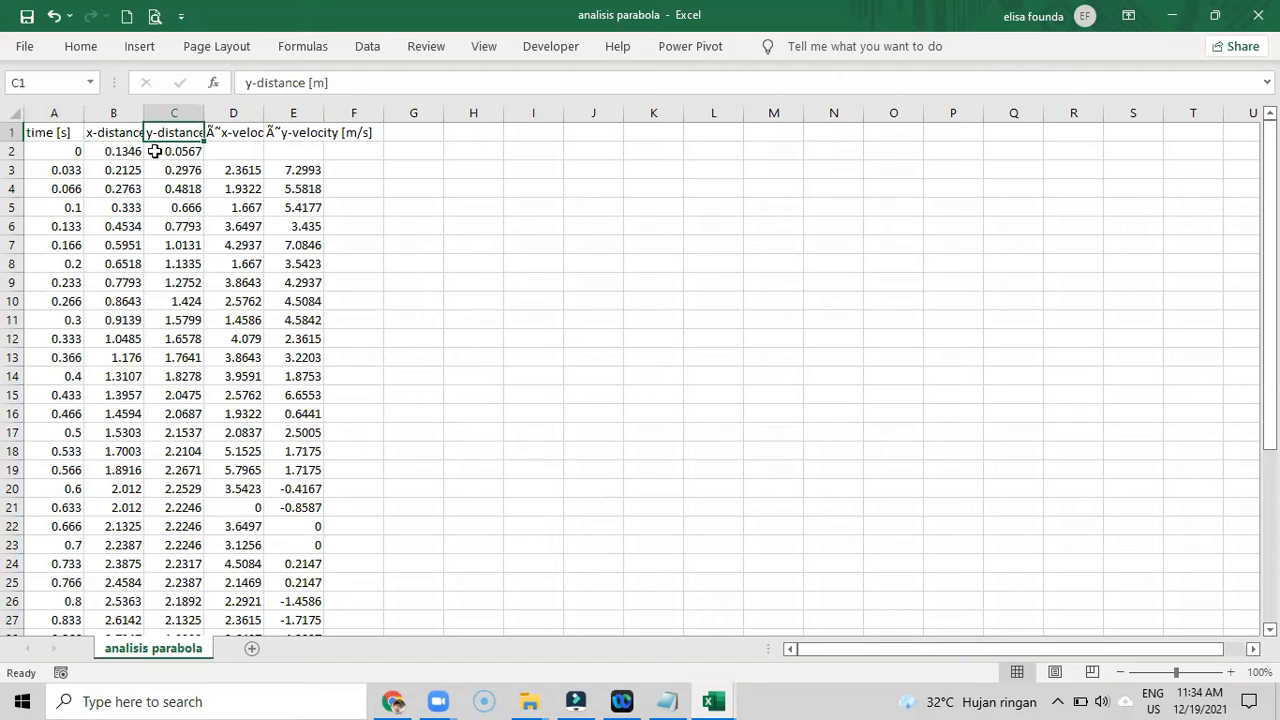
click(248, 133)
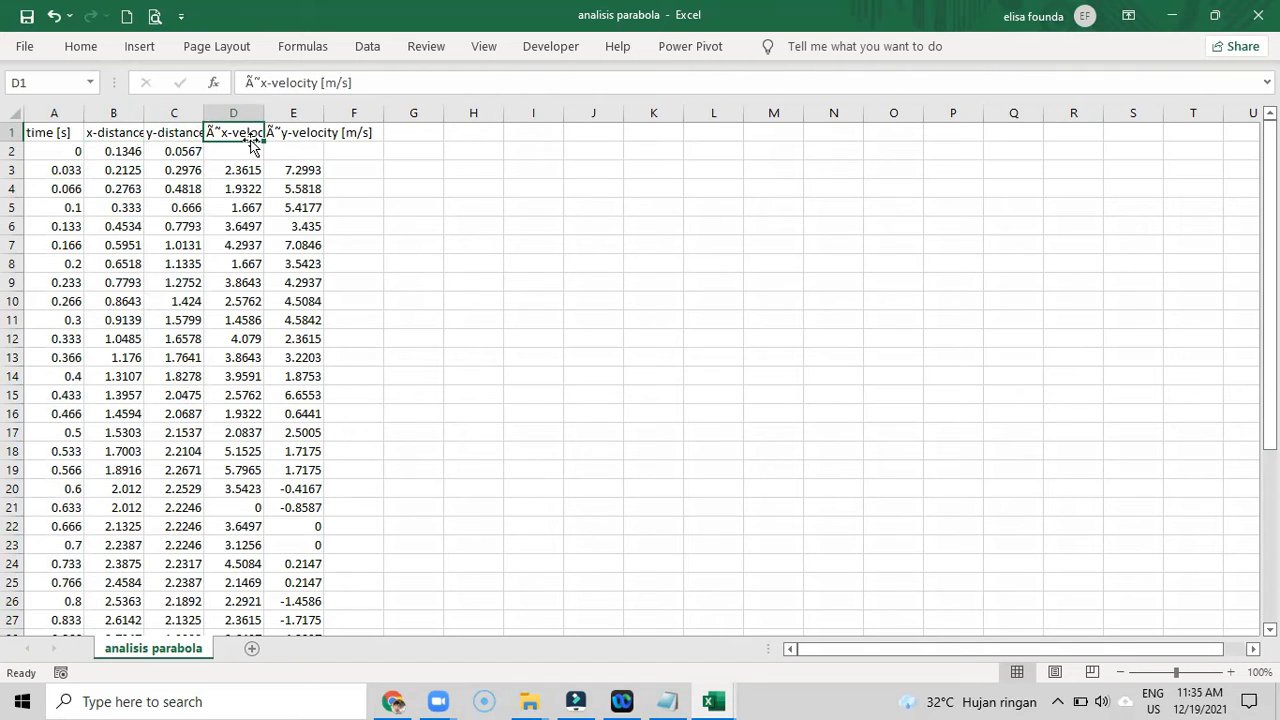
click(293, 134)
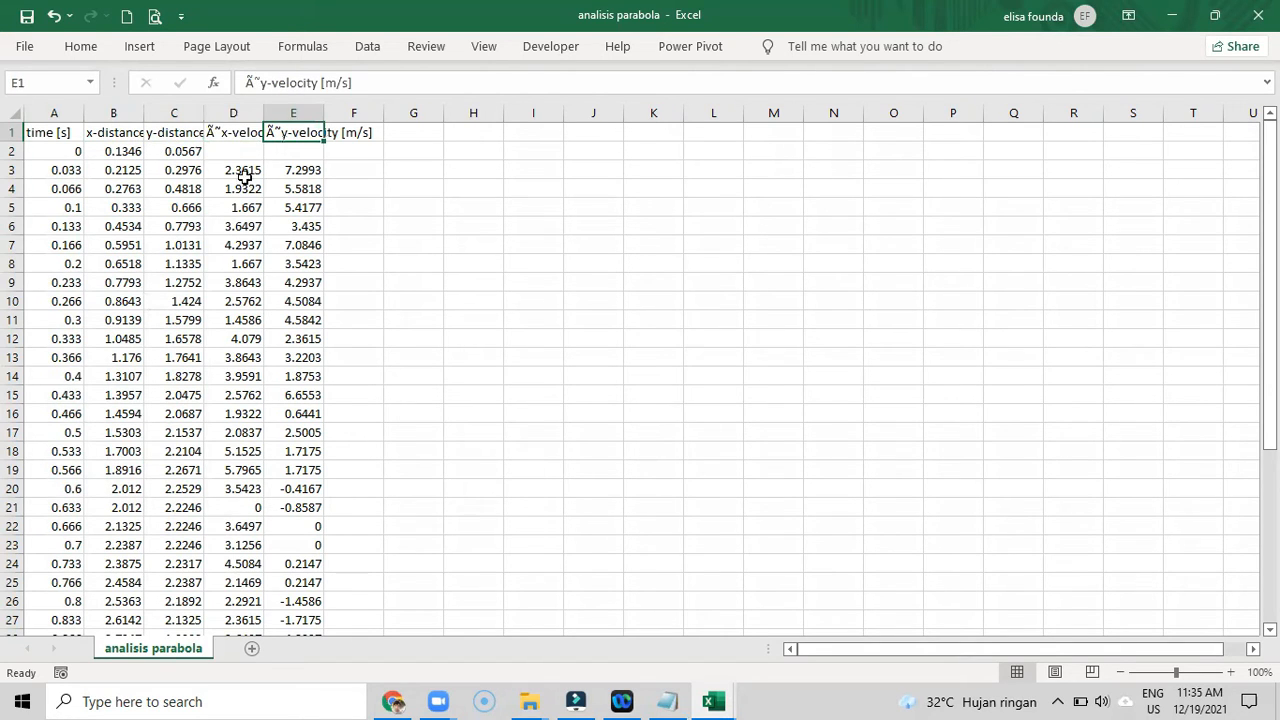
text(vy)
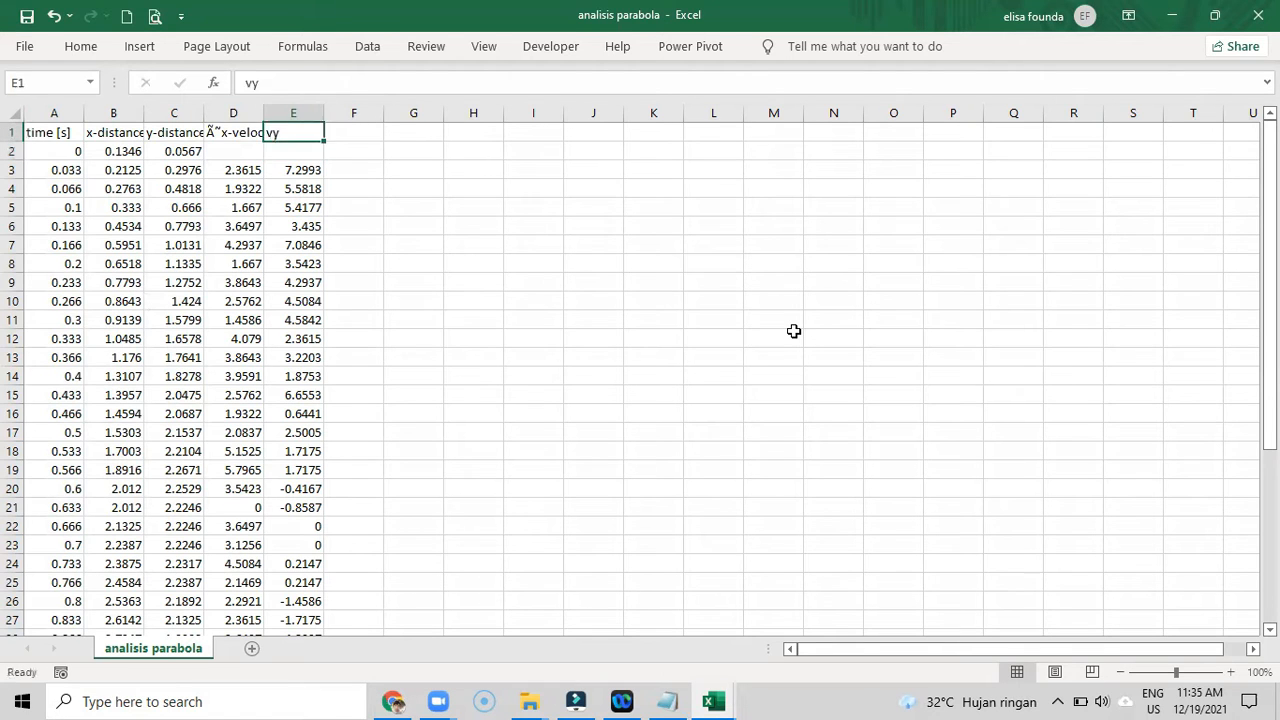
key(Left)
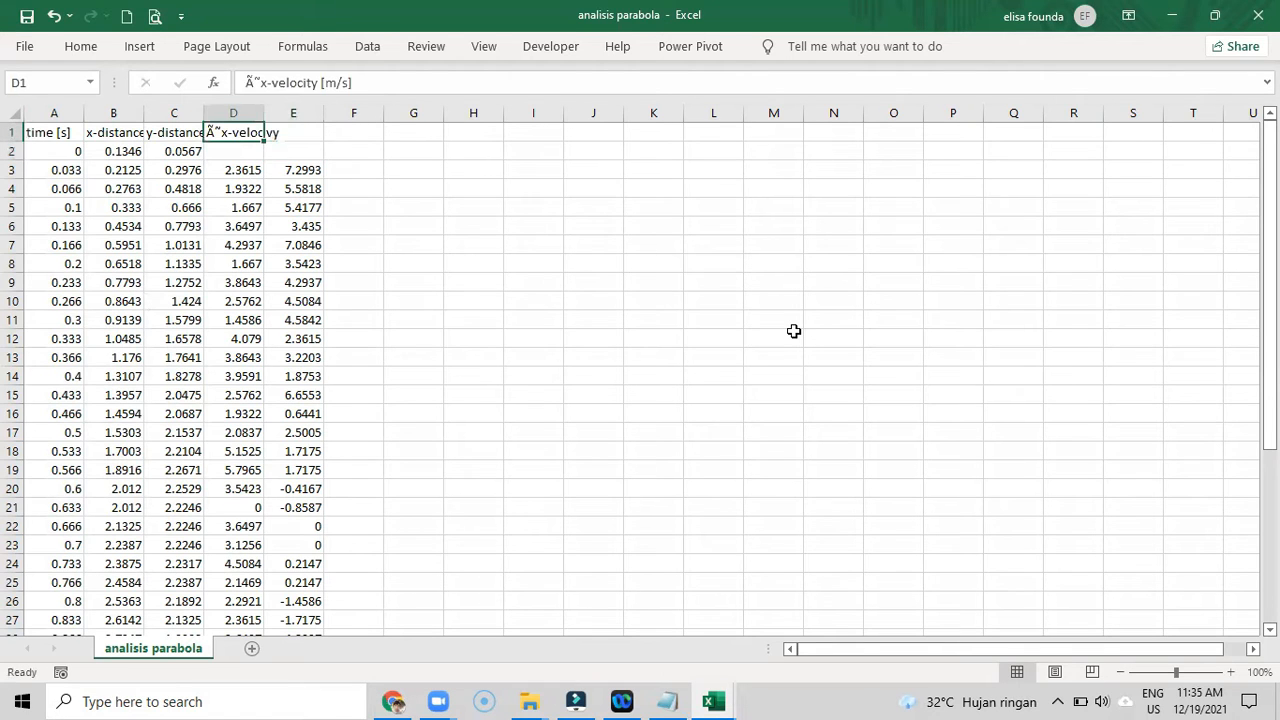
text(vx)
key(Return)
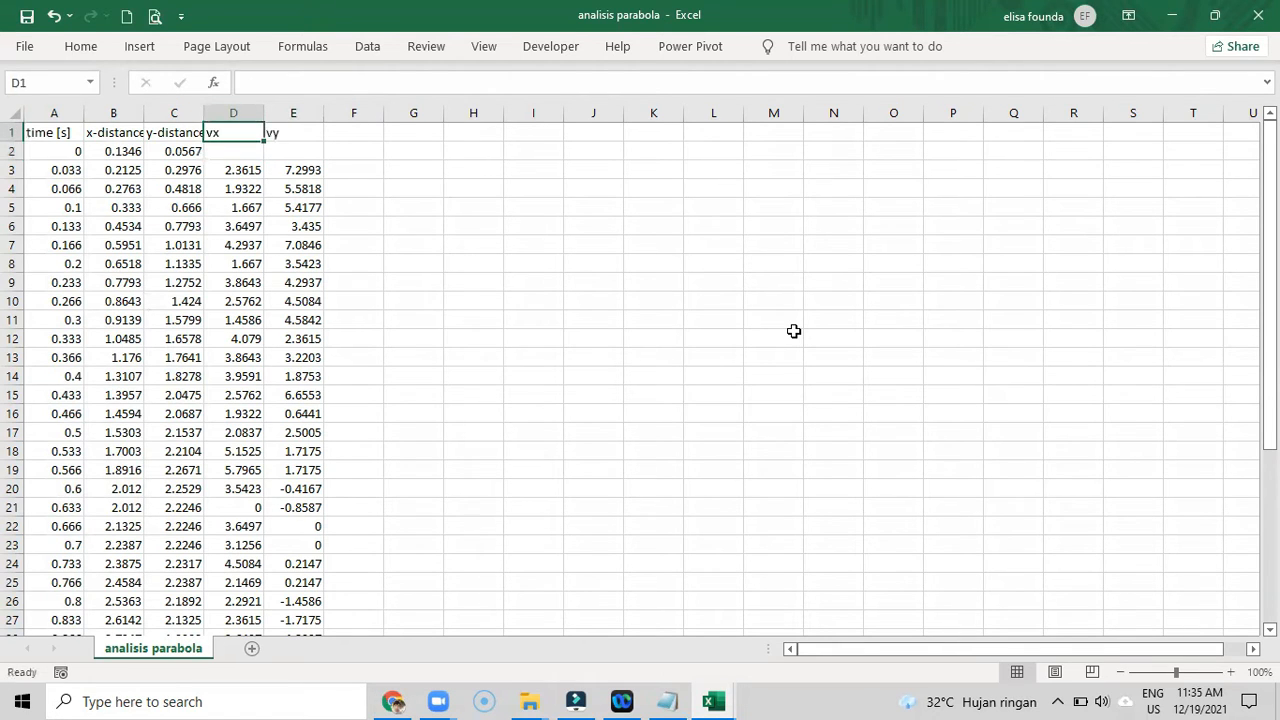
- Shorten the y-distance, x-distance and time headers in C1, B1 and A1 to y, x and t
key(Up)
key(Left)
text(y)
key(Return)
key(Left)
key(Up)
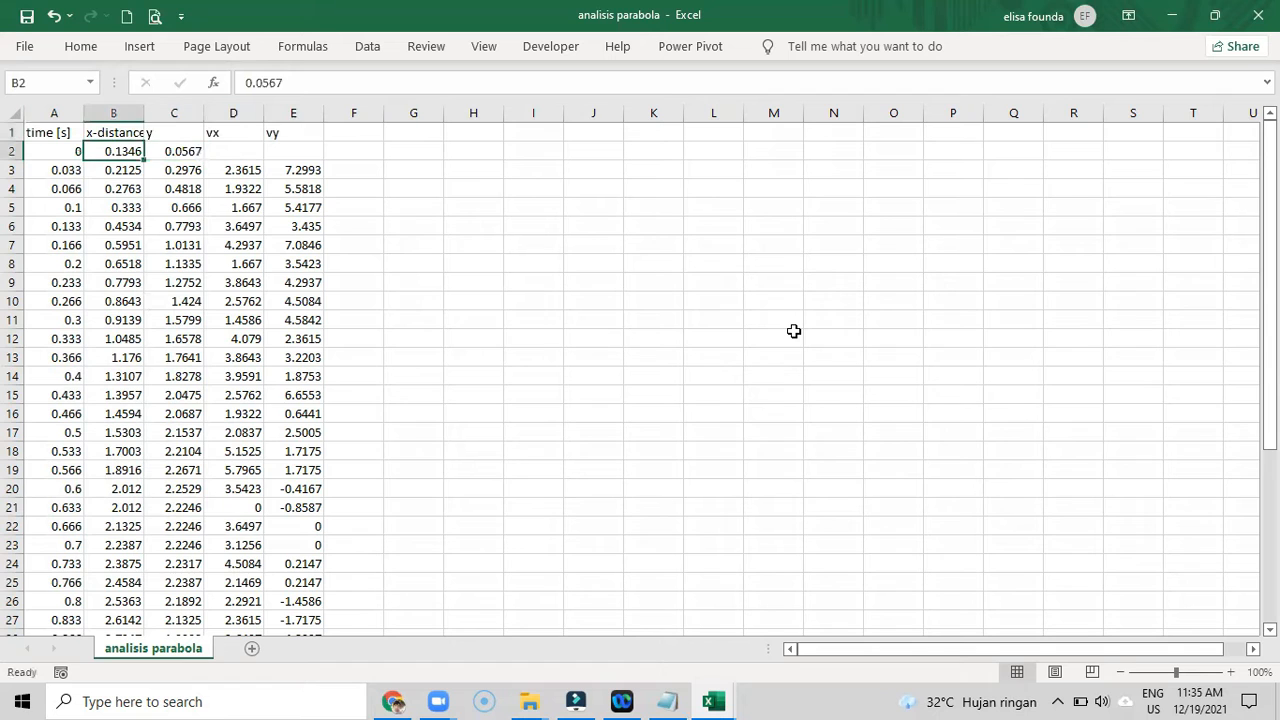
text(xx)
key(Return)
key(Left)
key(Up)
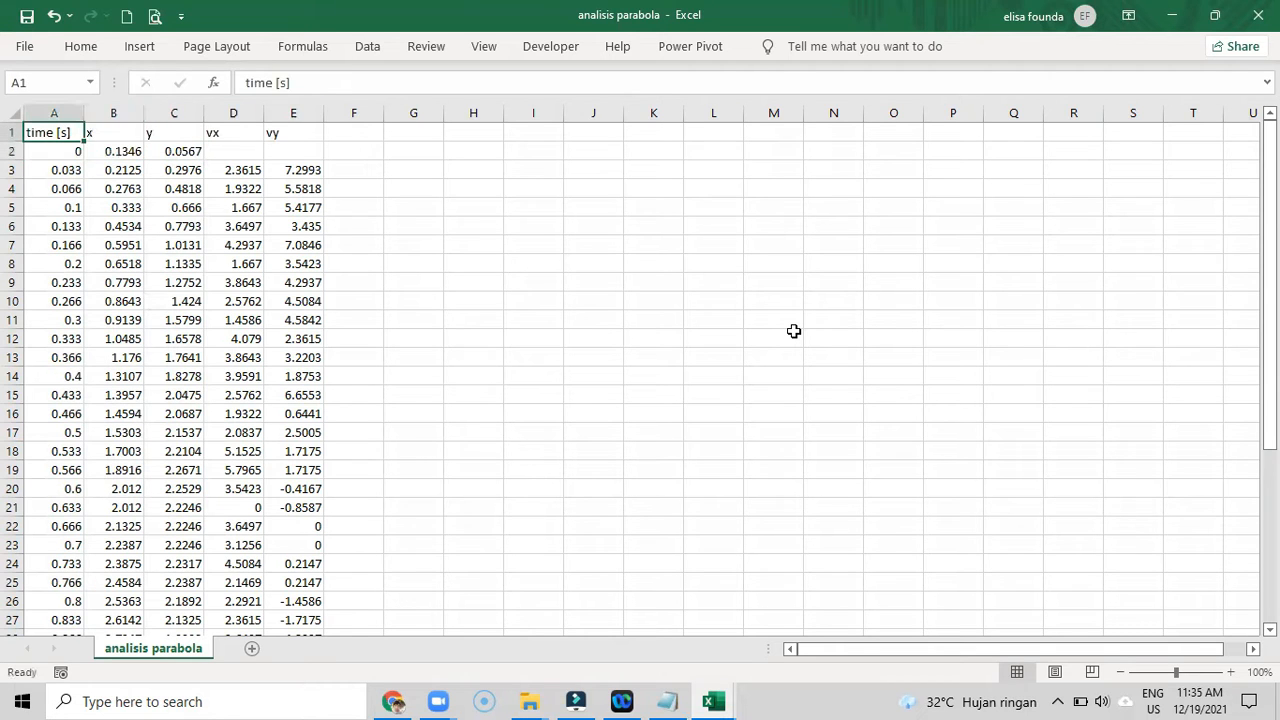
text(t)
key(Return)
- Insert an empty scatter chart with markers only and move it up beside the data table
click(420, 130)
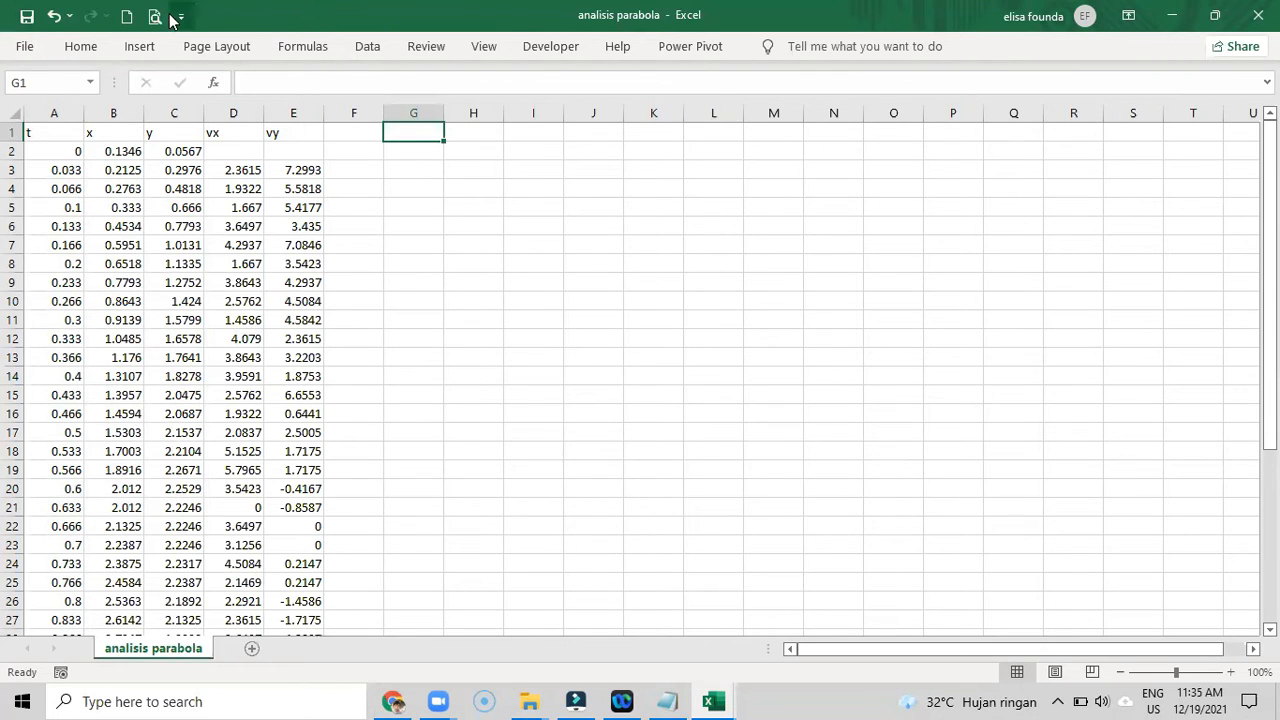
click(139, 48)
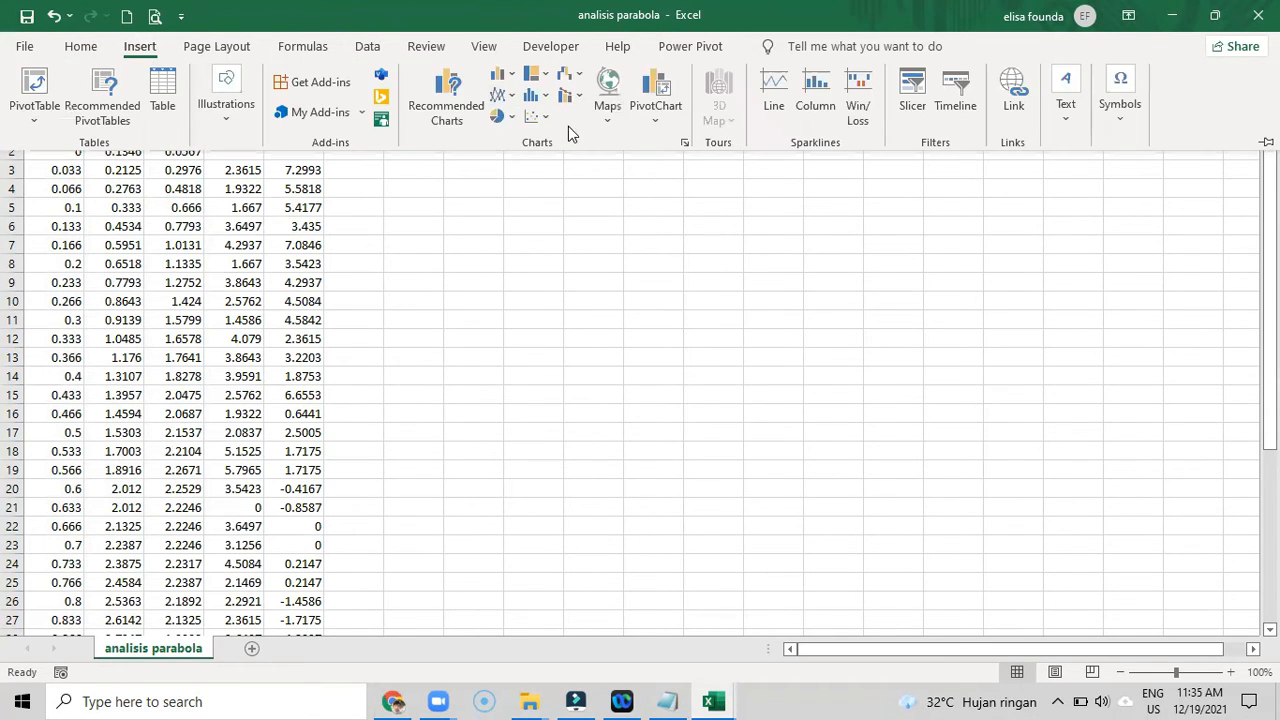
click(542, 118)
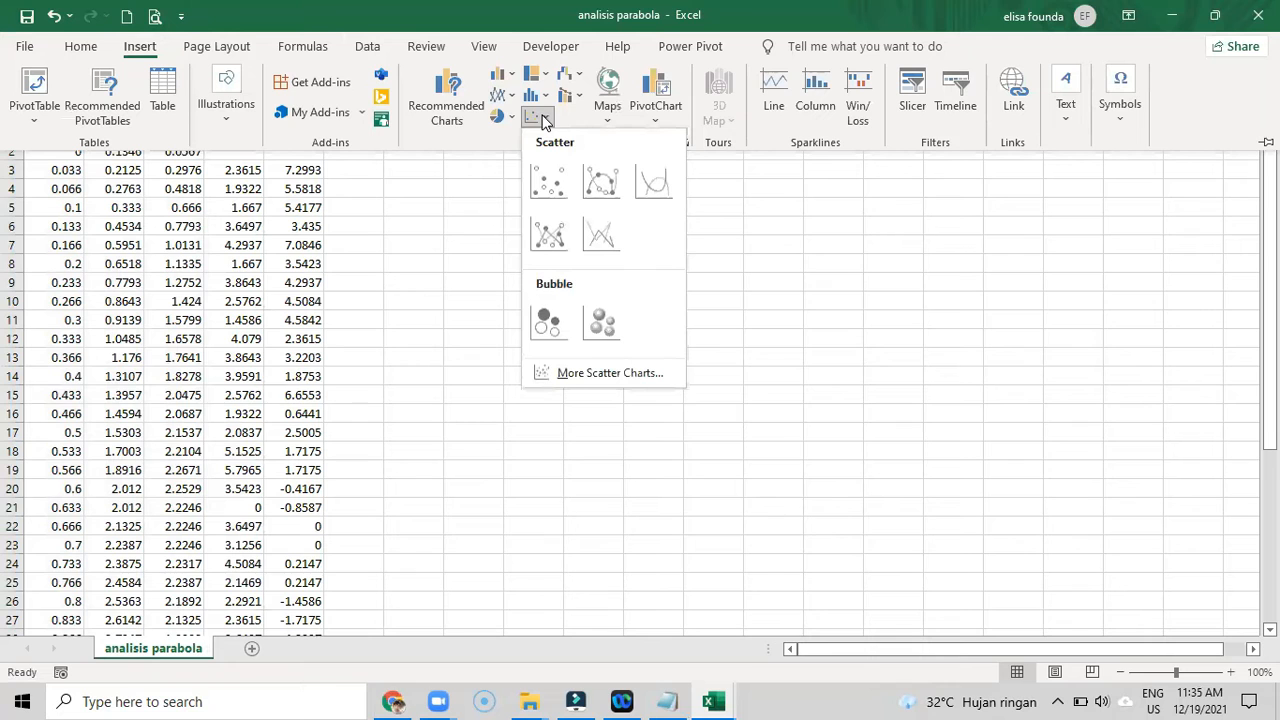
click(543, 183)
drag(531, 246, 518, 132)
- Add a data series to the empty chart with the time cells A2:A41 as its X values
right_click(541, 178)
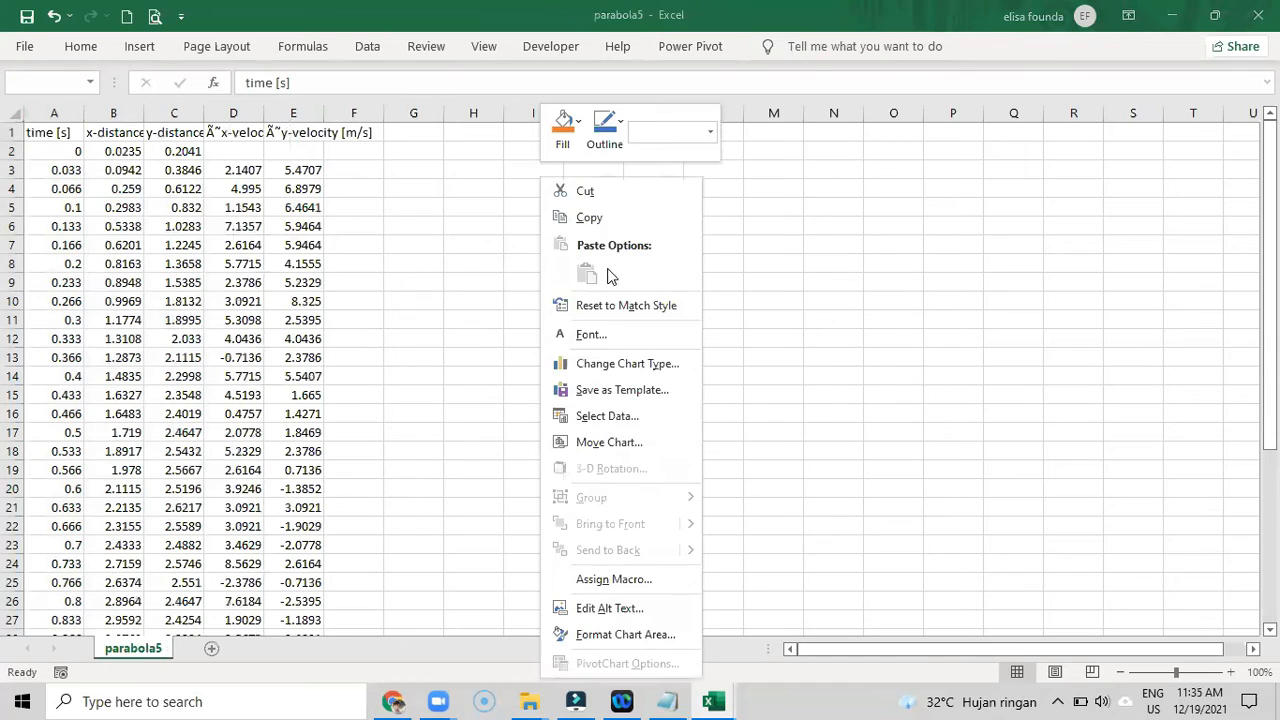
click(590, 417)
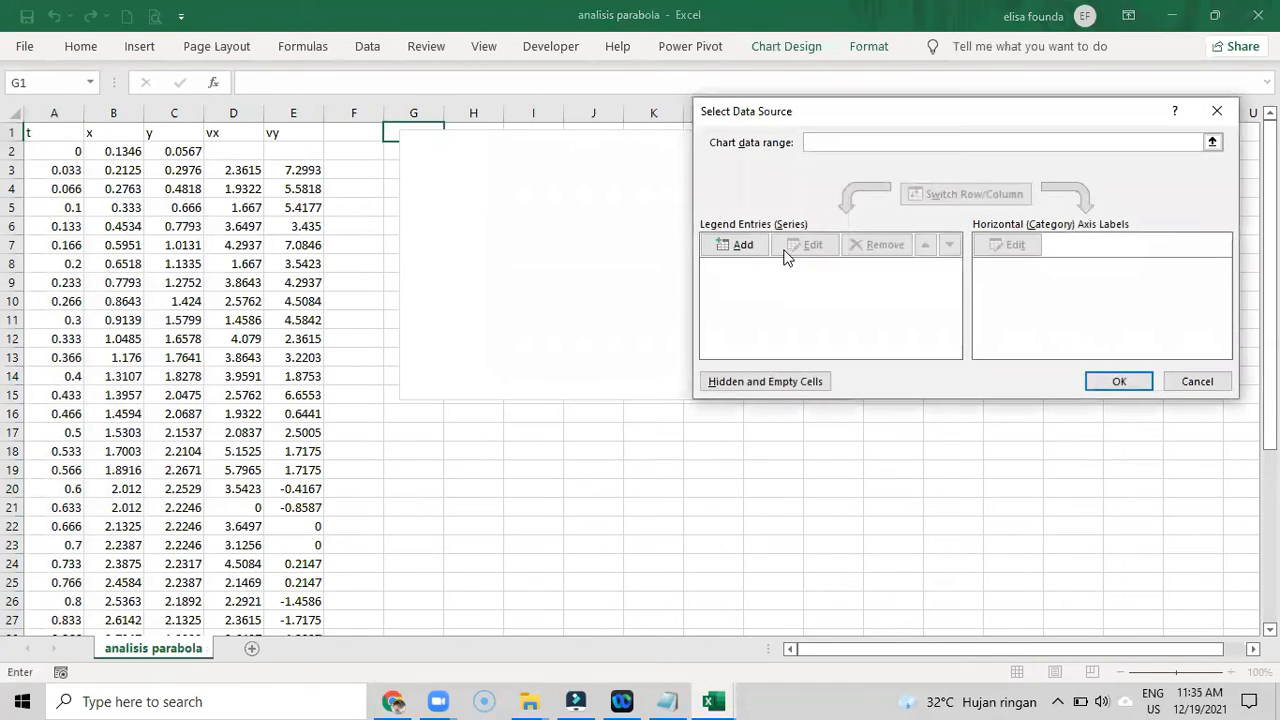
click(755, 250)
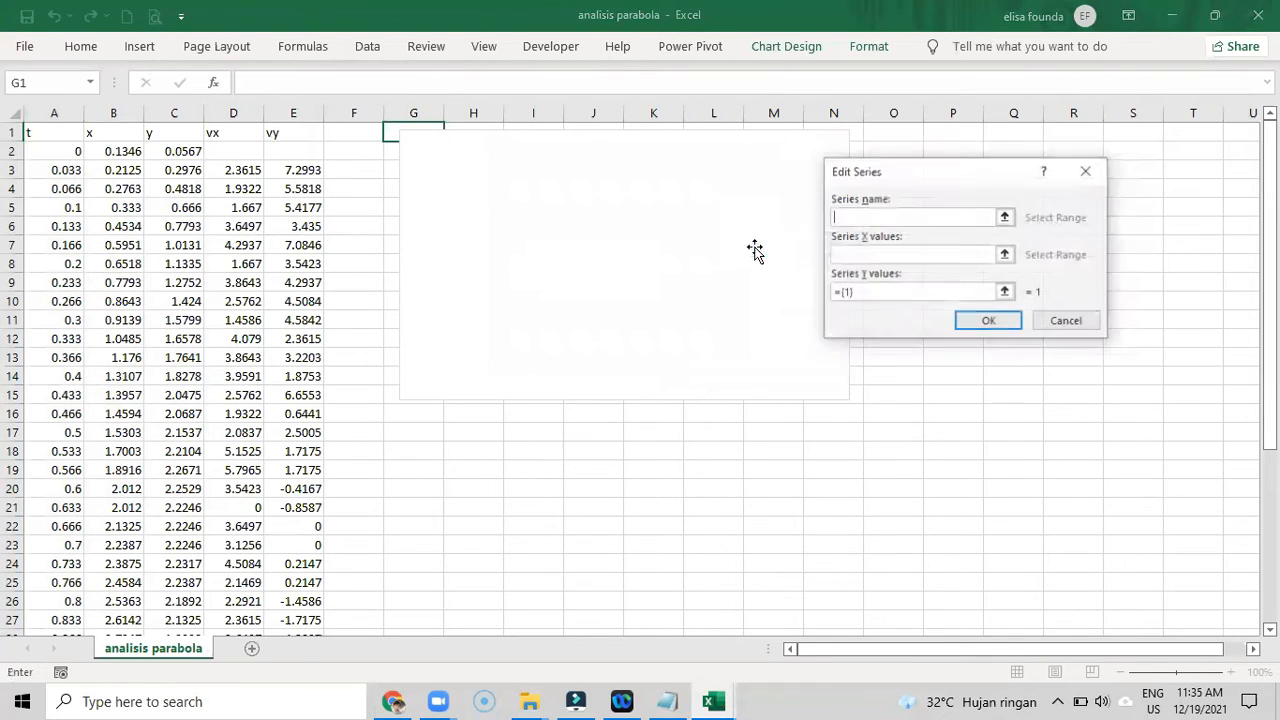
click(1006, 255)
drag(59, 152, 56, 600)
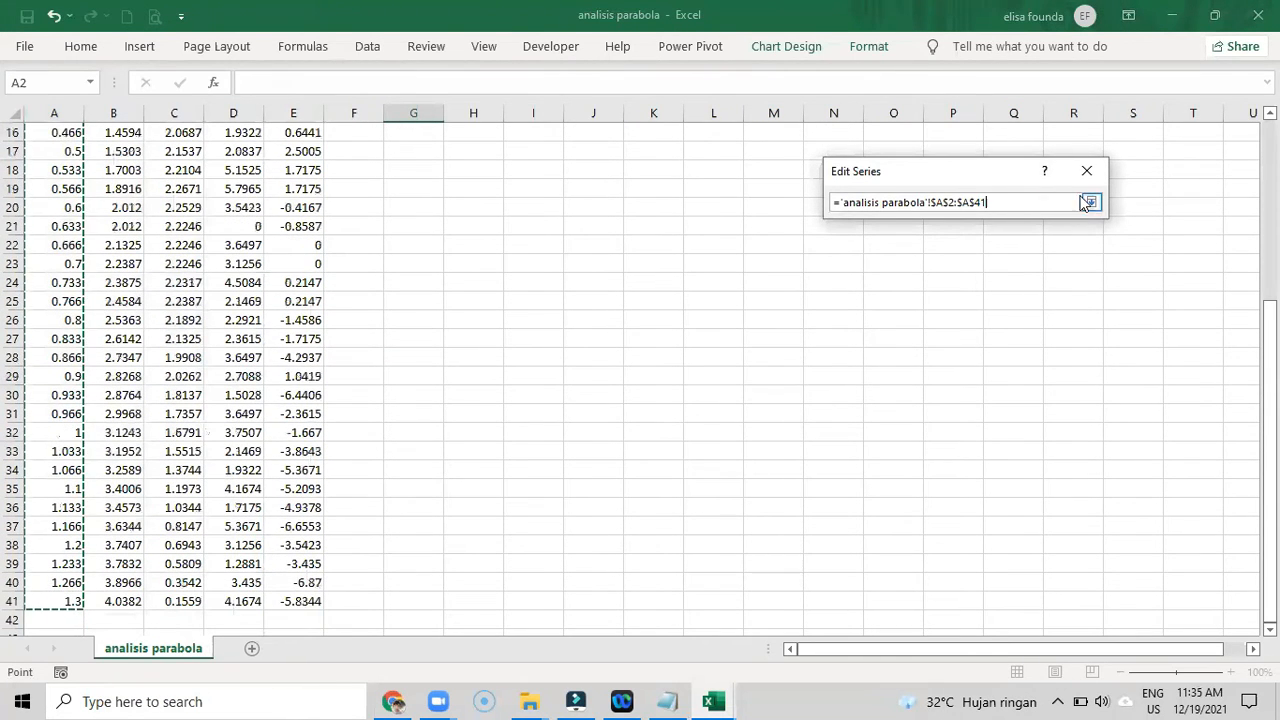
click(1091, 202)
- Set the series' Y values to the x column cells B2:B41 and accept the series
click(1003, 289)
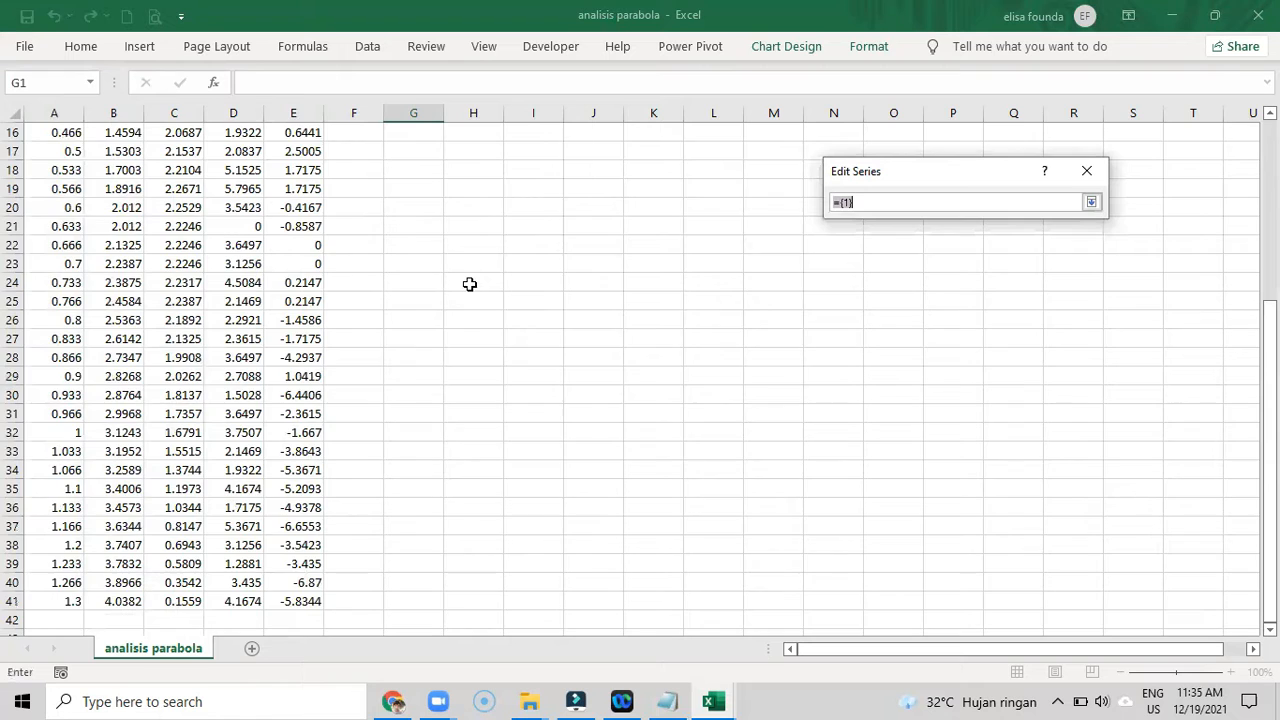
scroll(469, 284, up, 5)
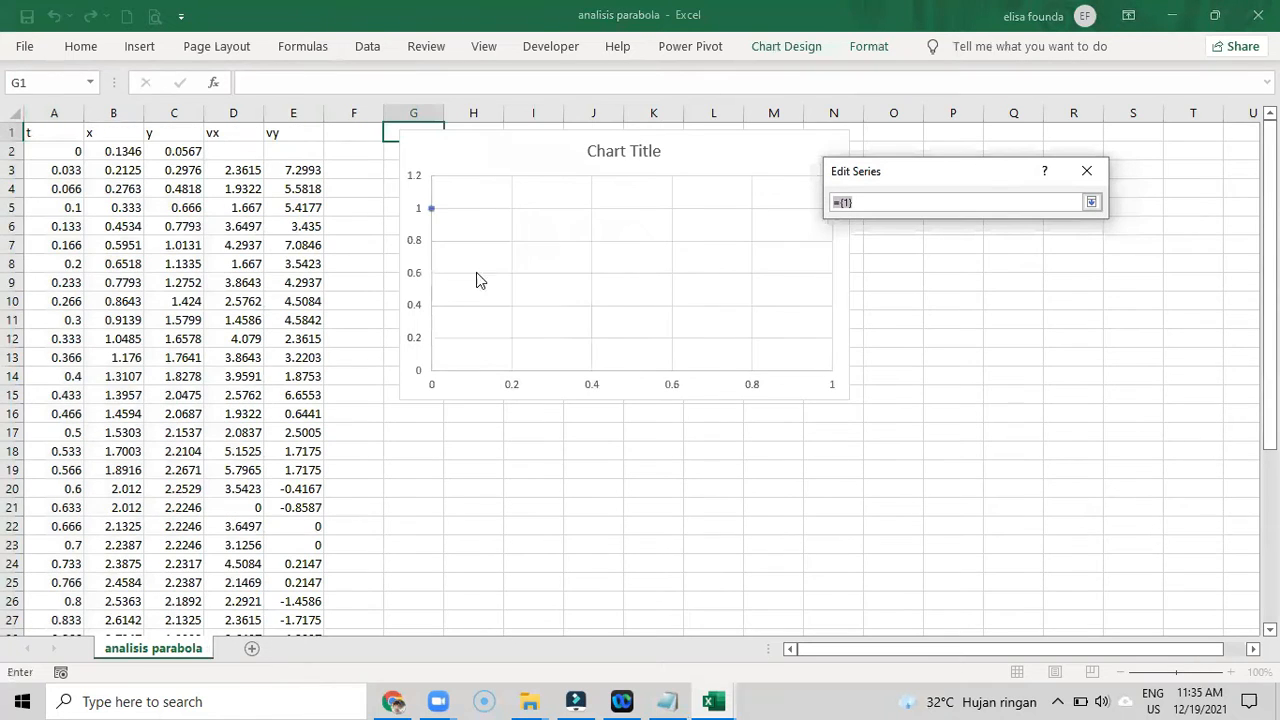
click(124, 150)
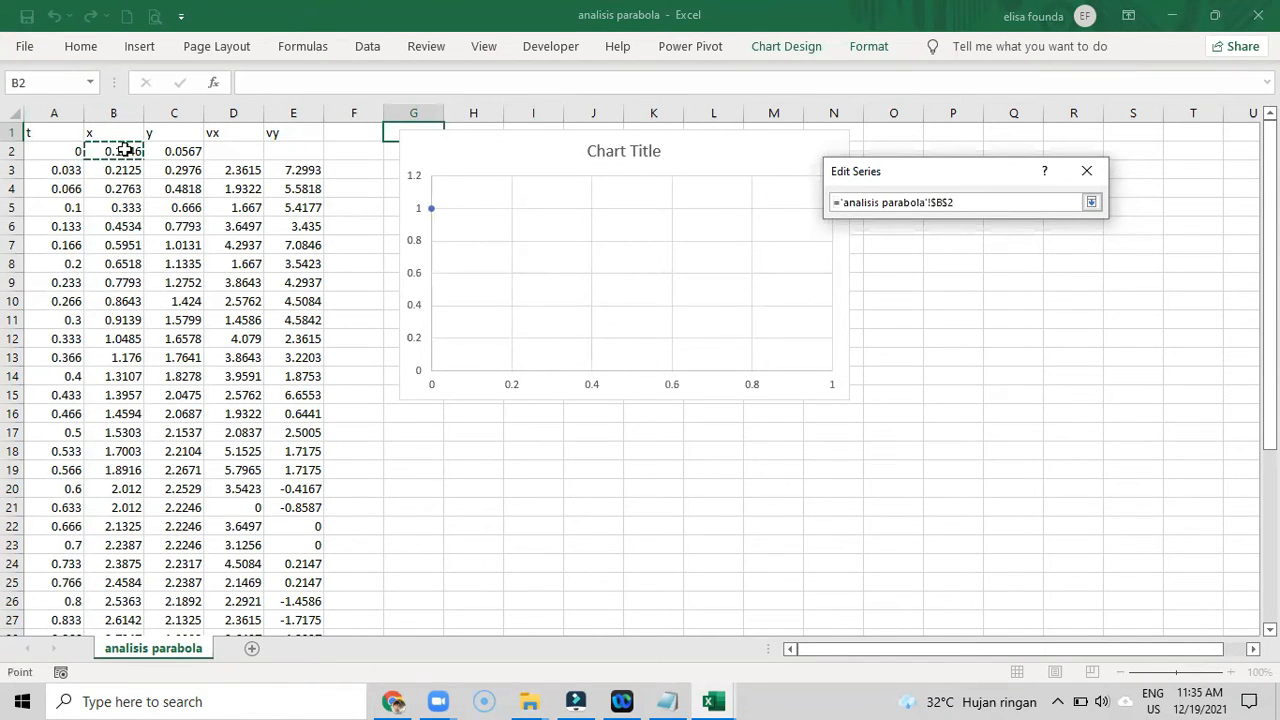
drag(124, 150, 100, 594)
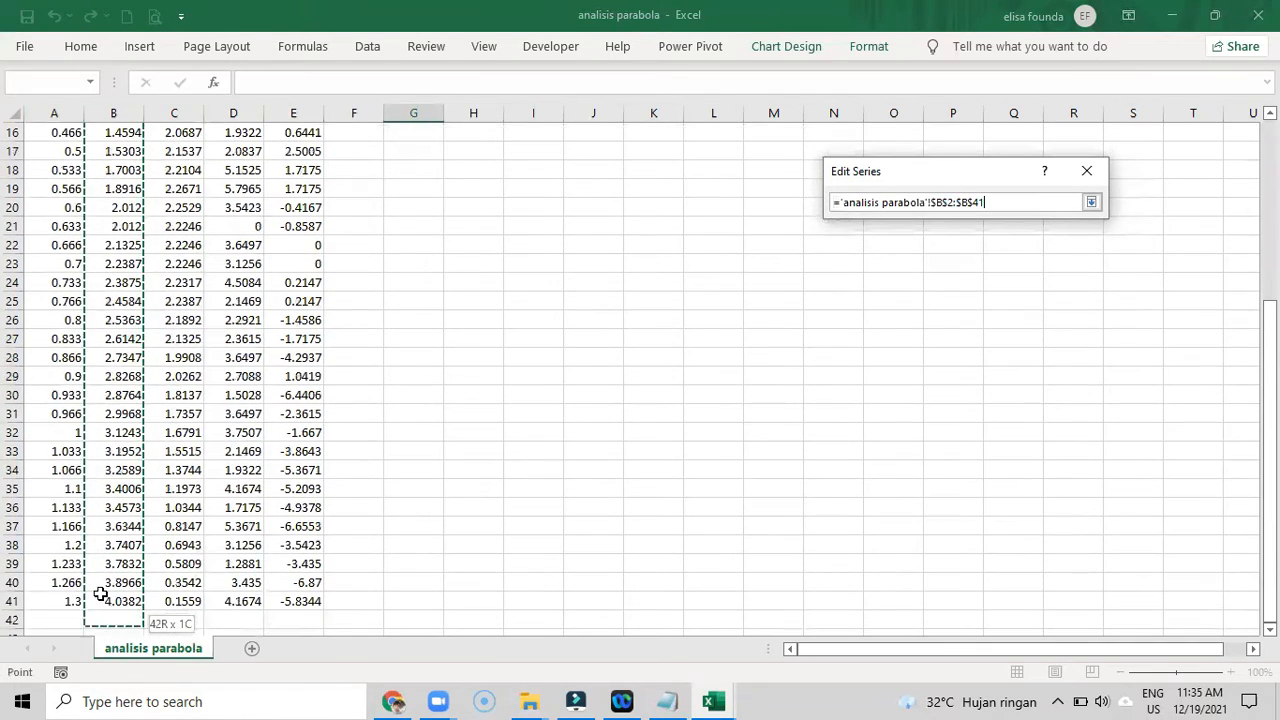
click(1091, 202)
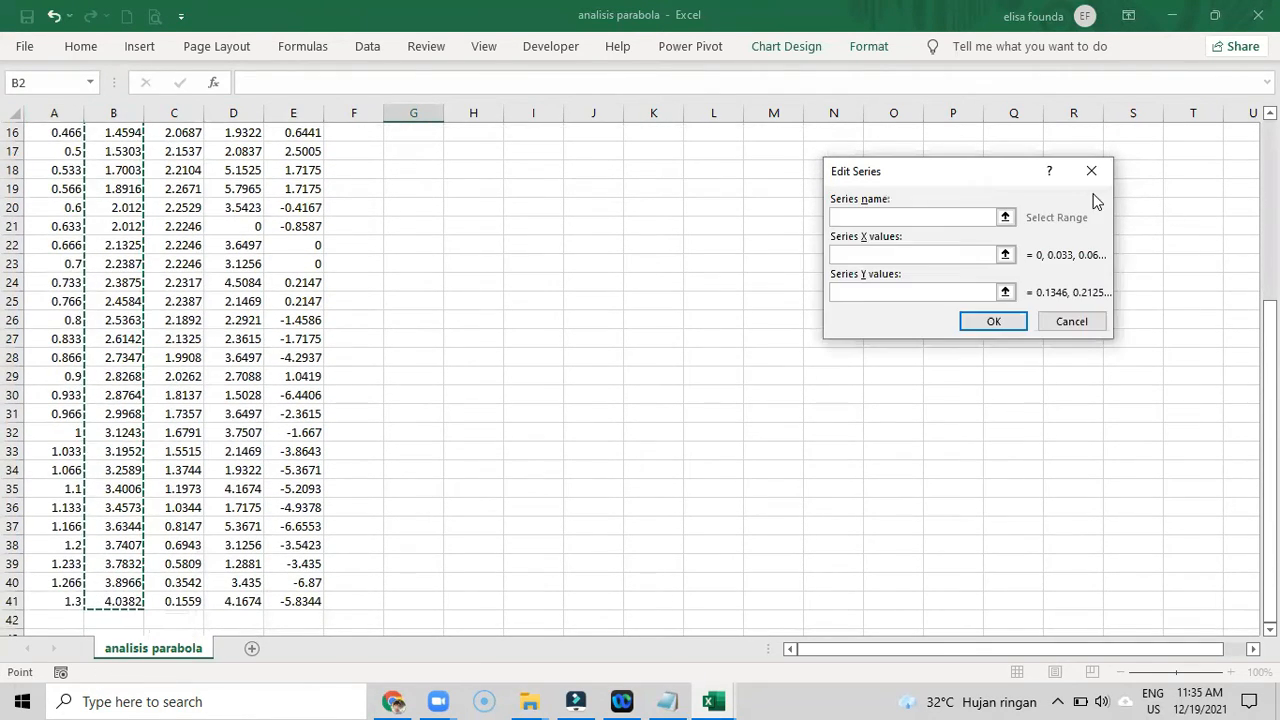
click(1005, 321)
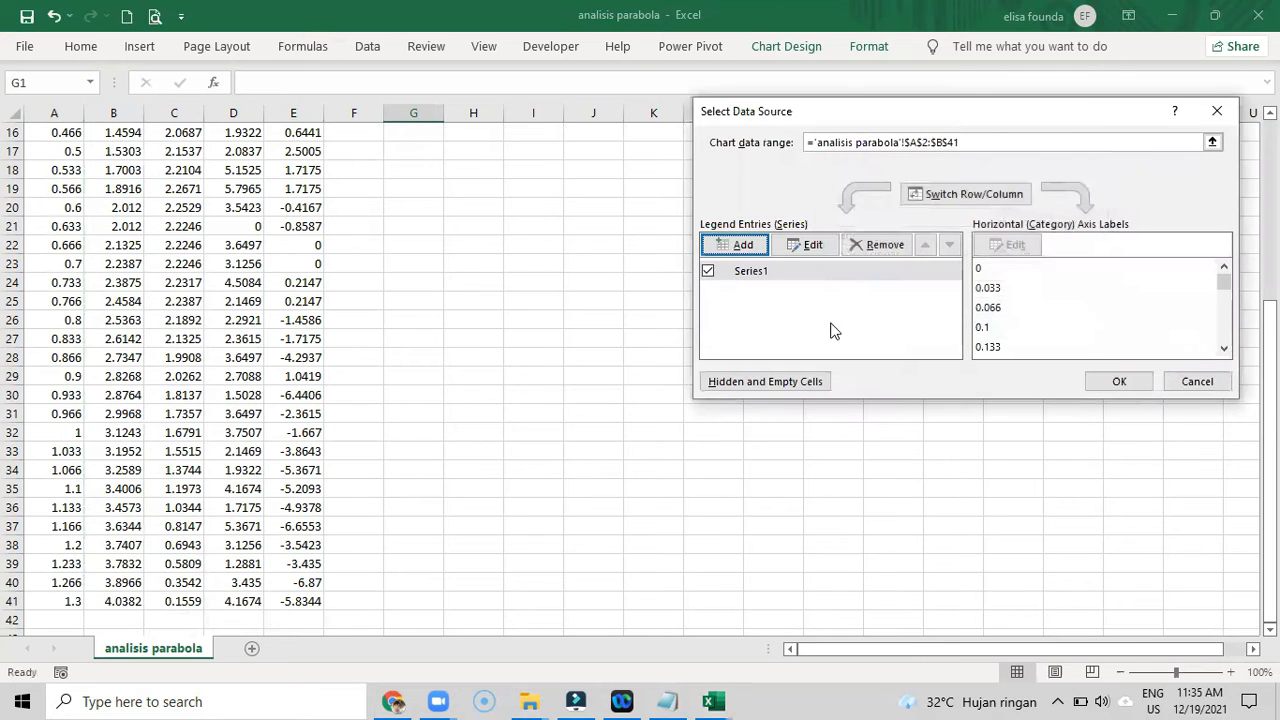
- Name the chart's data series x-t and apply the data source settings
click(812, 246)
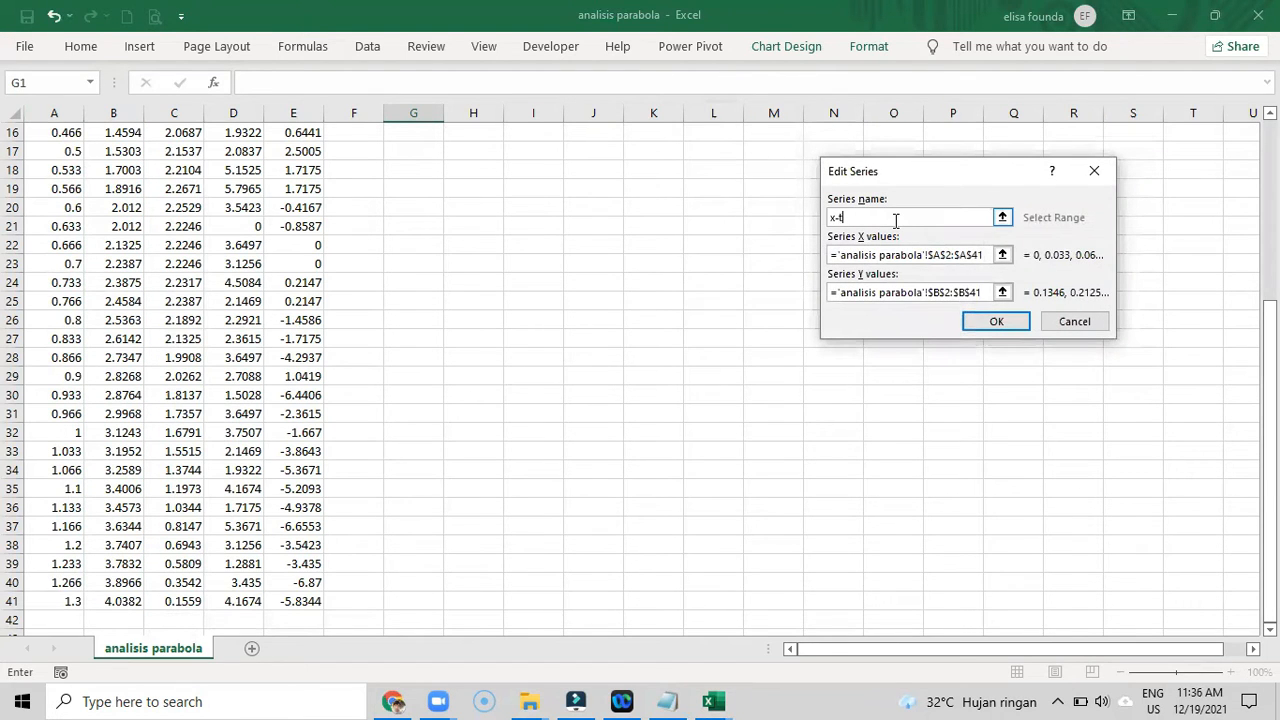
click(987, 323)
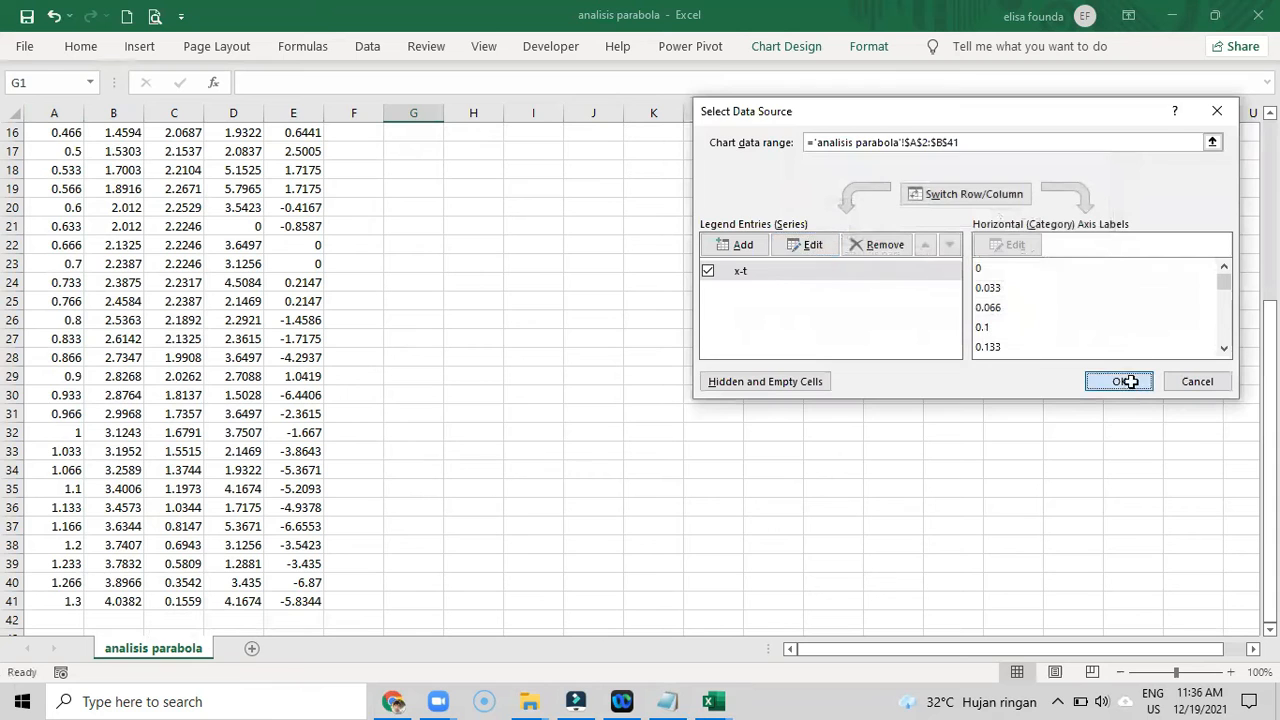
click(1118, 381)
- Add primary horizontal and primary vertical axis titles to the x-t chart
scroll(737, 368, up, 5)
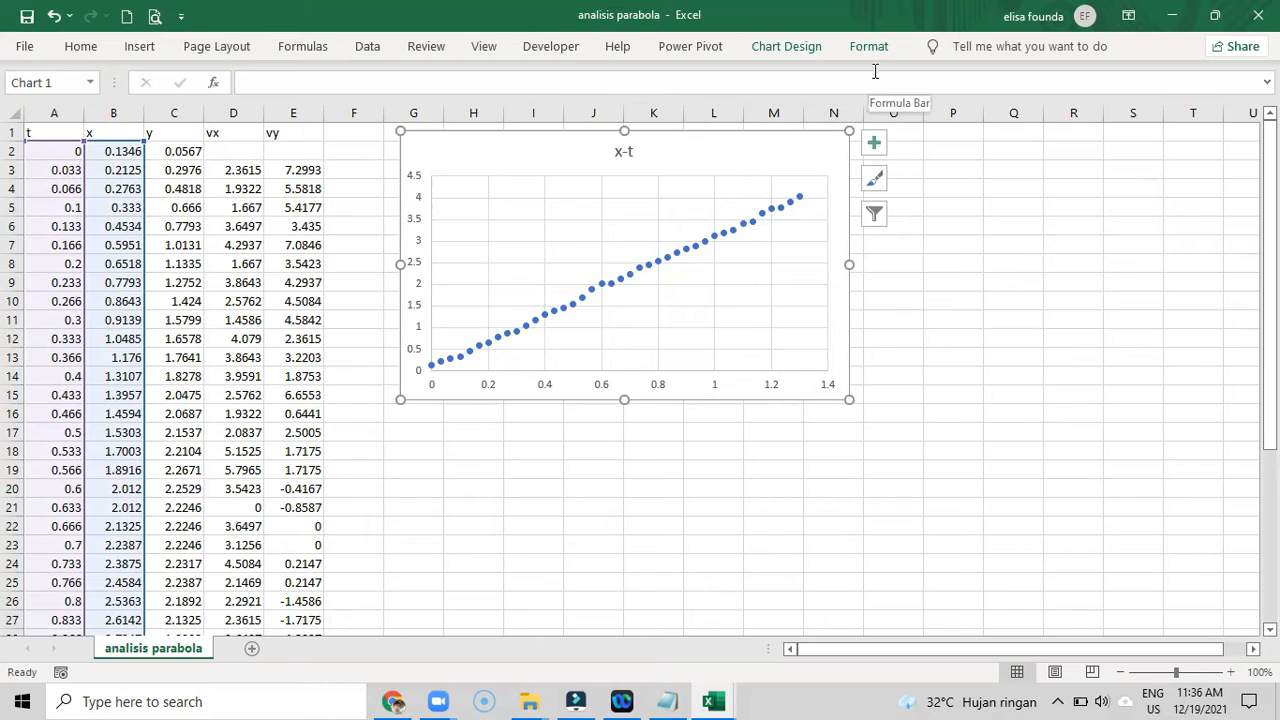
click(771, 47)
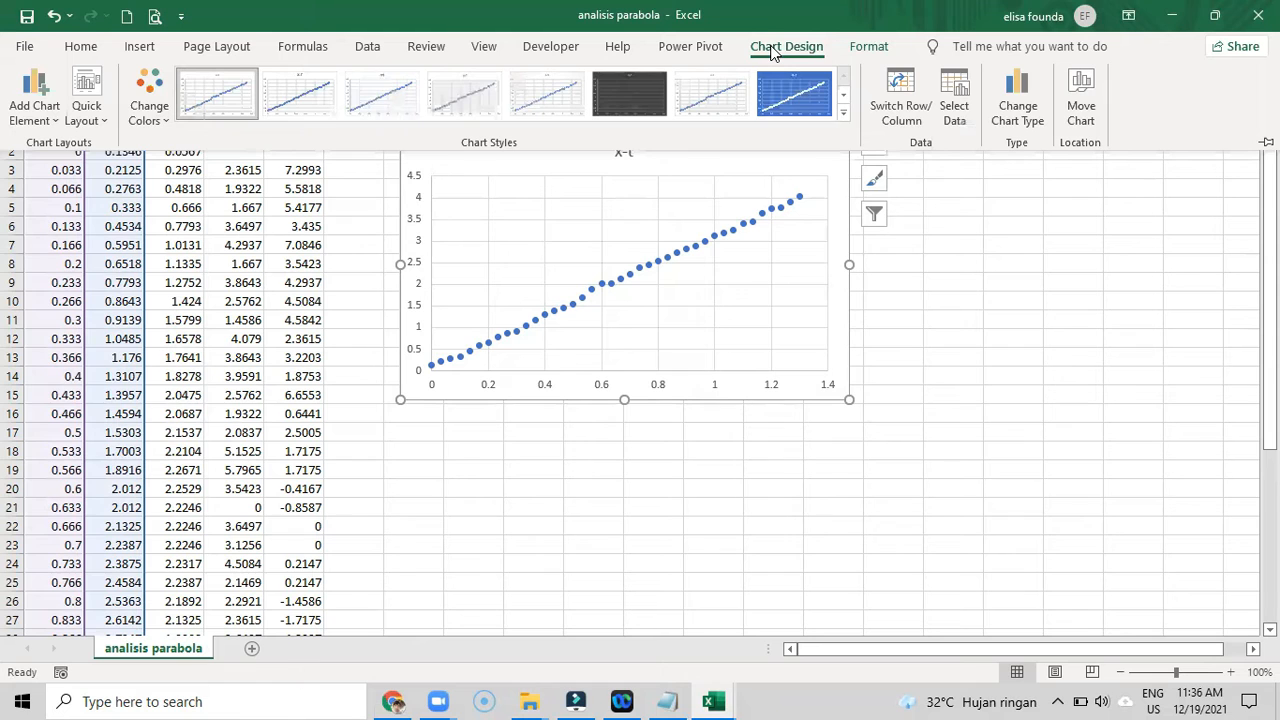
click(17, 90)
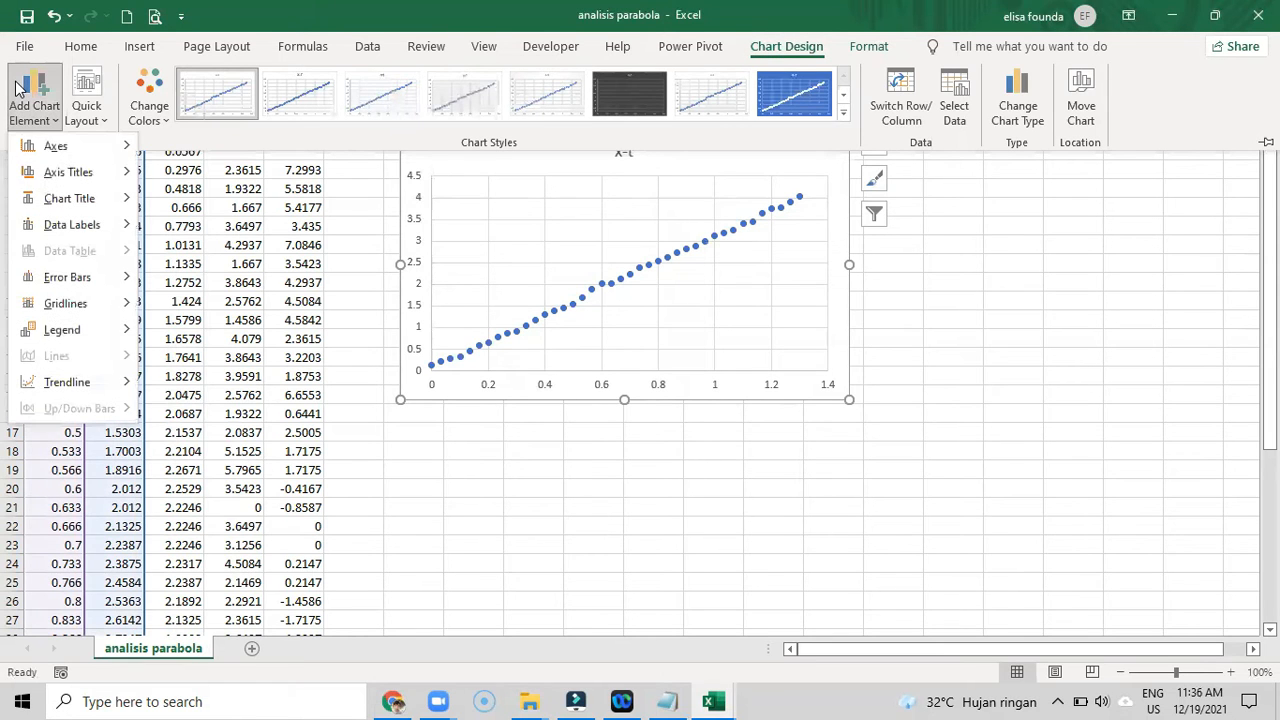
mouse_move(64, 174)
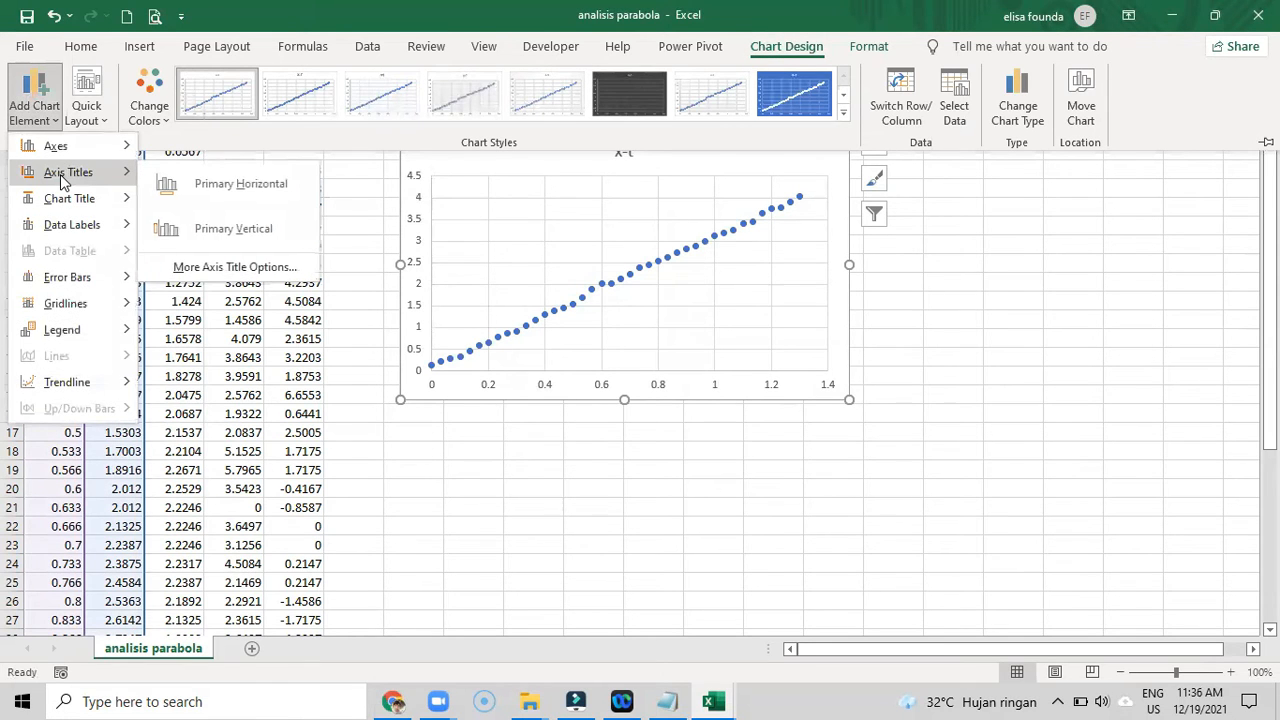
click(229, 199)
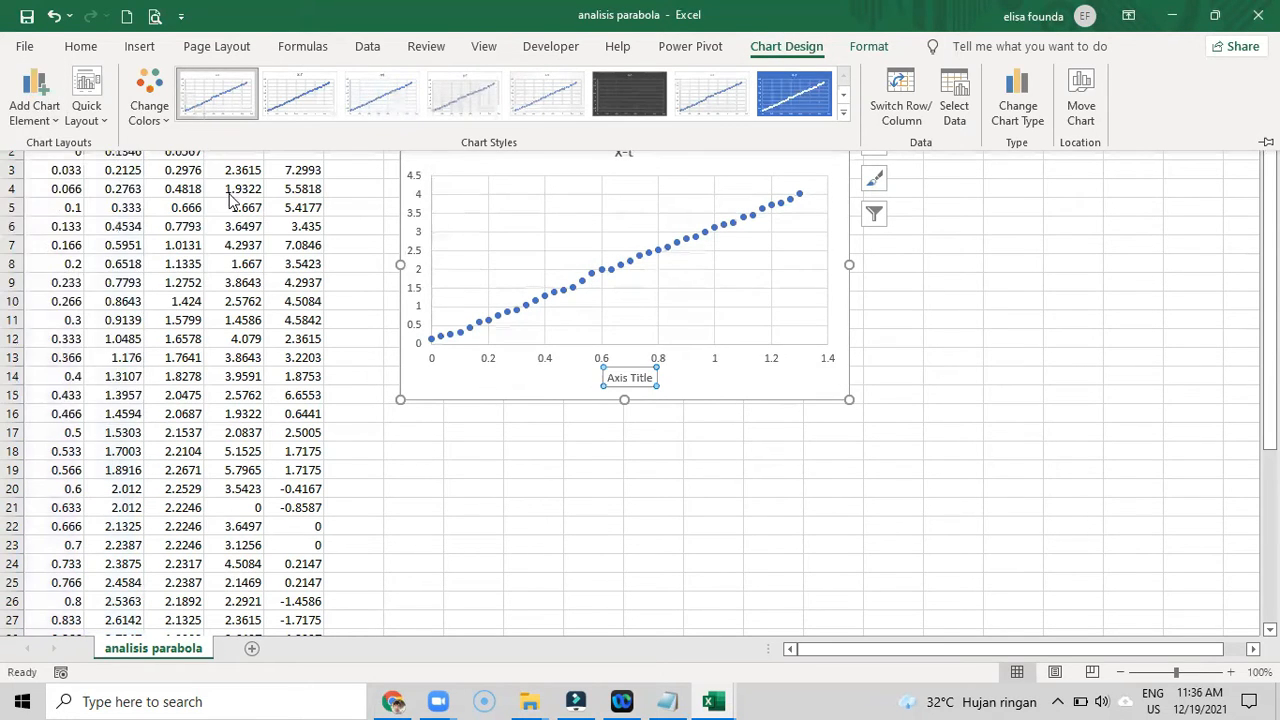
click(34, 92)
mouse_move(64, 174)
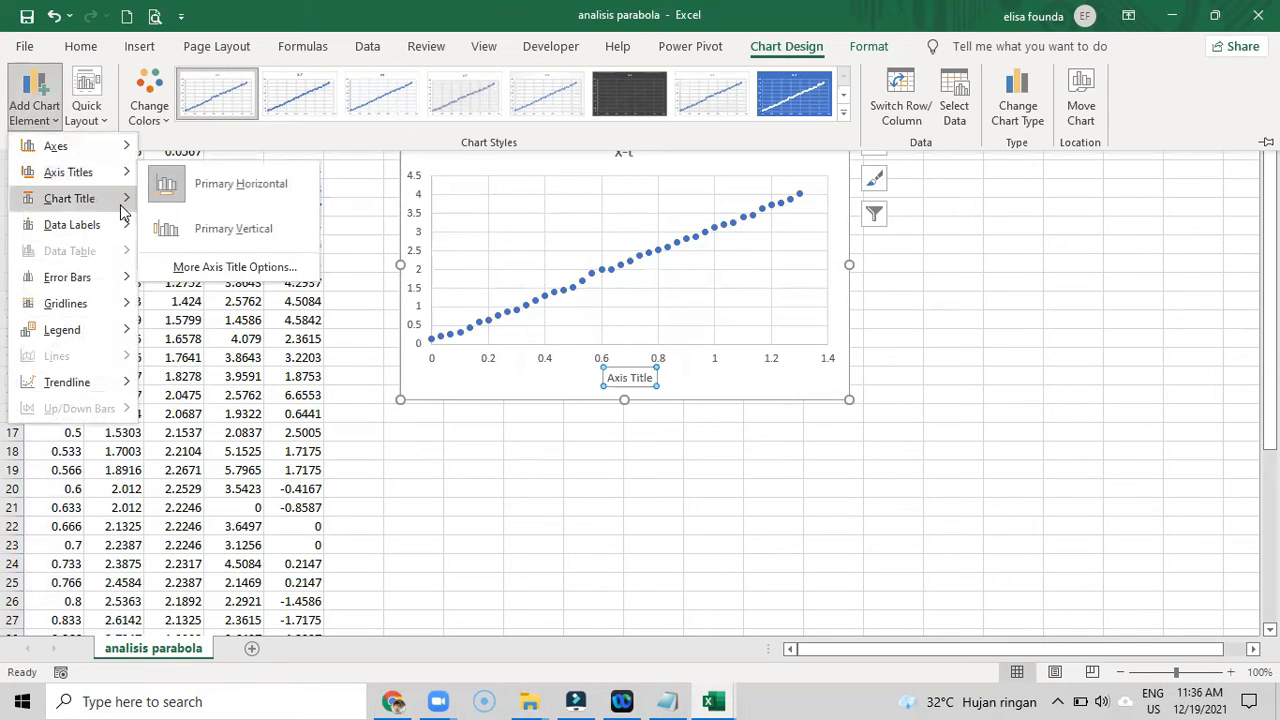
click(266, 243)
- Change the vertical axis title of the x-t chart to "Posisi x (m)"
click(424, 250)
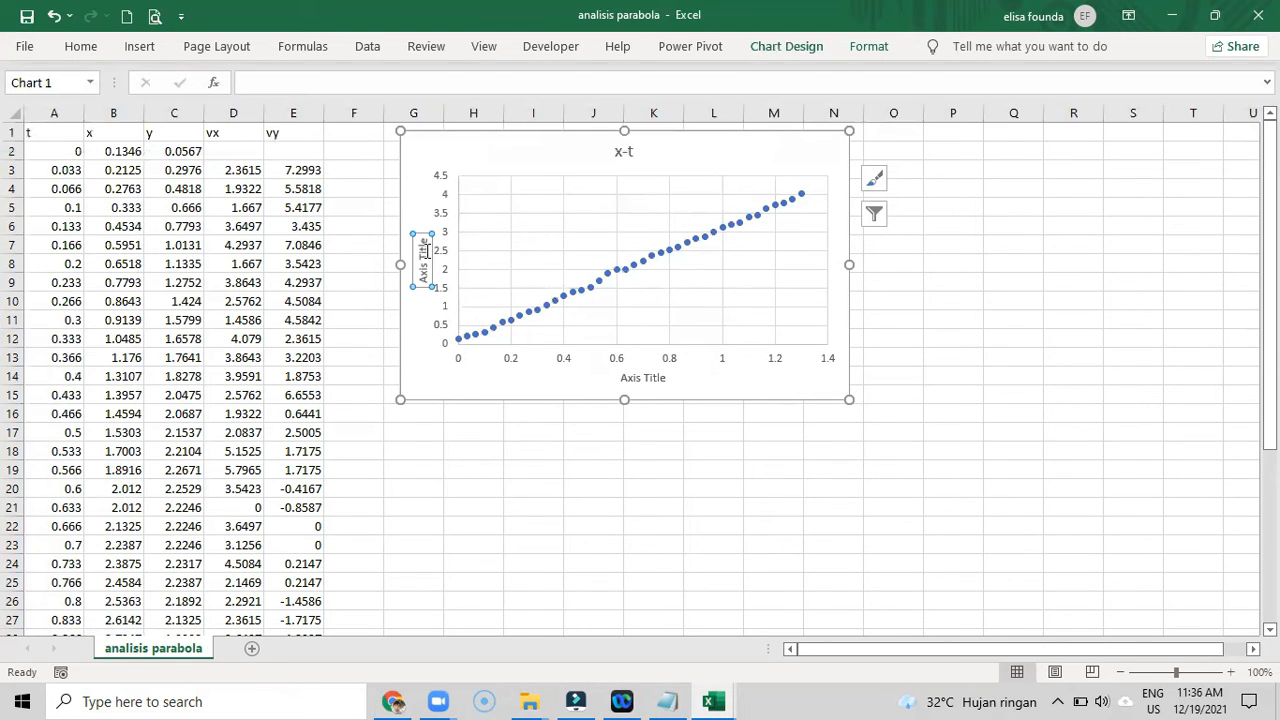
triple_click(424, 248)
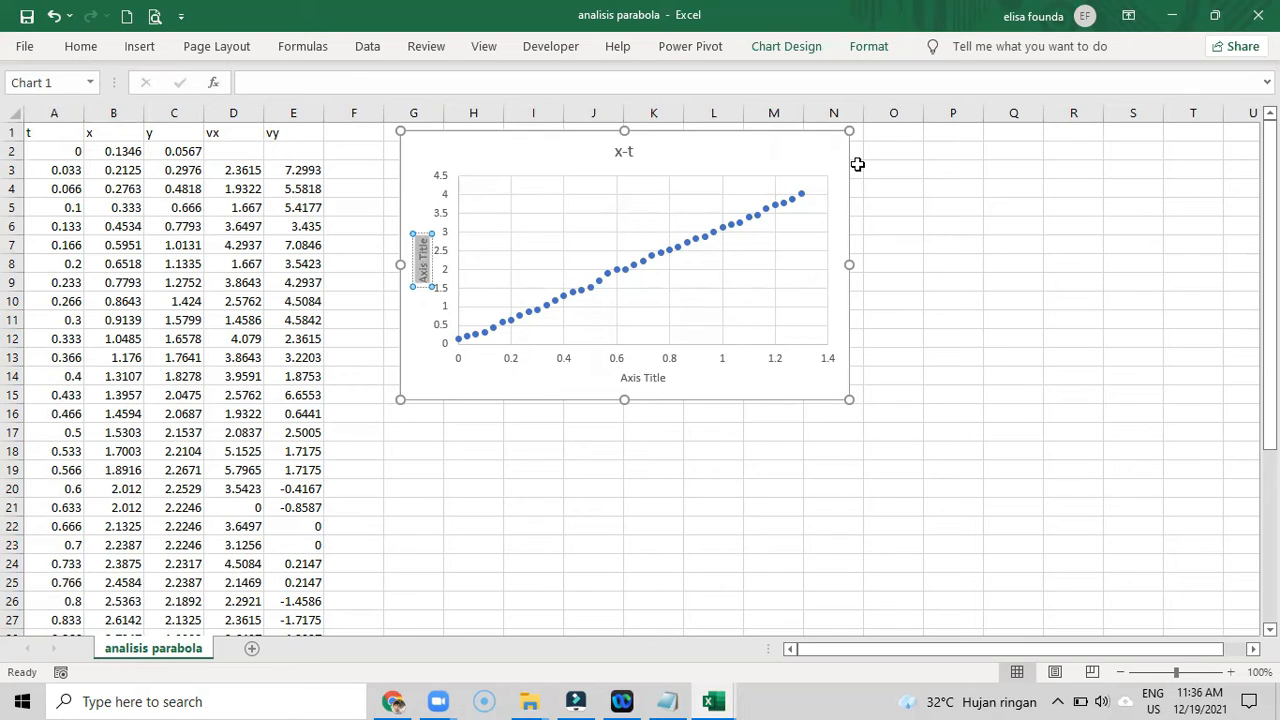
key(BackSpace)
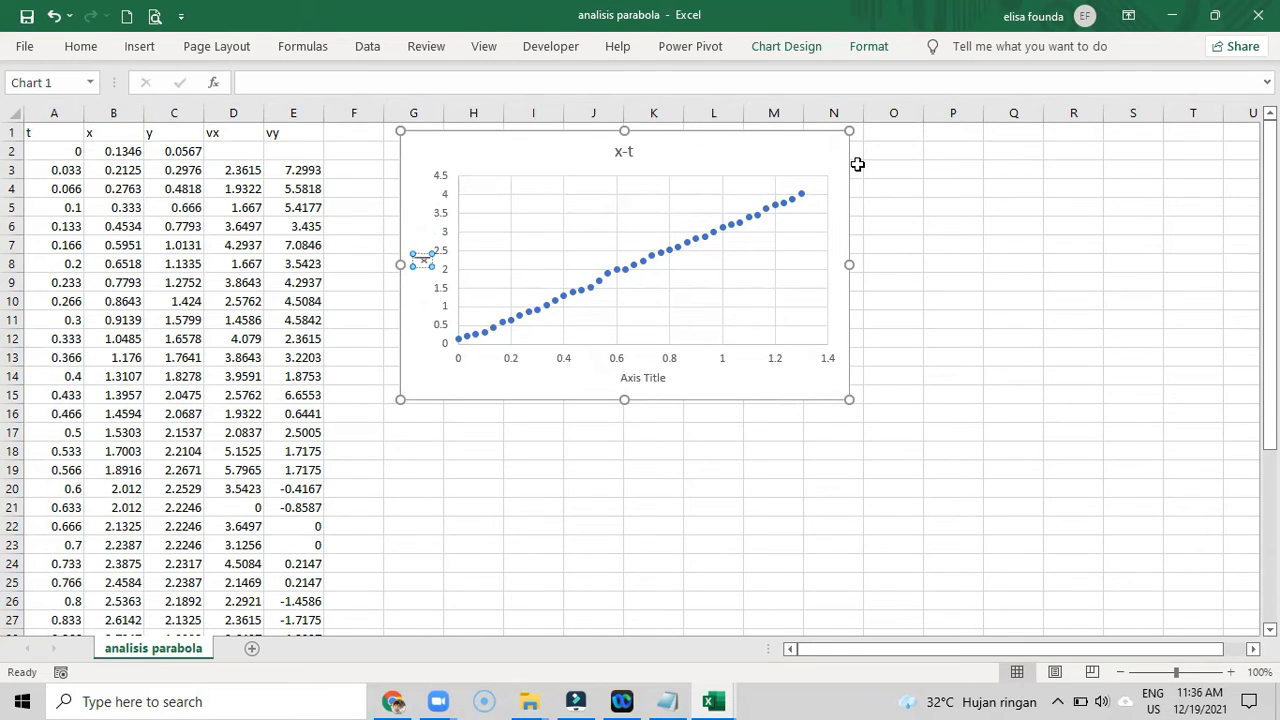
text(Posisi x (m))
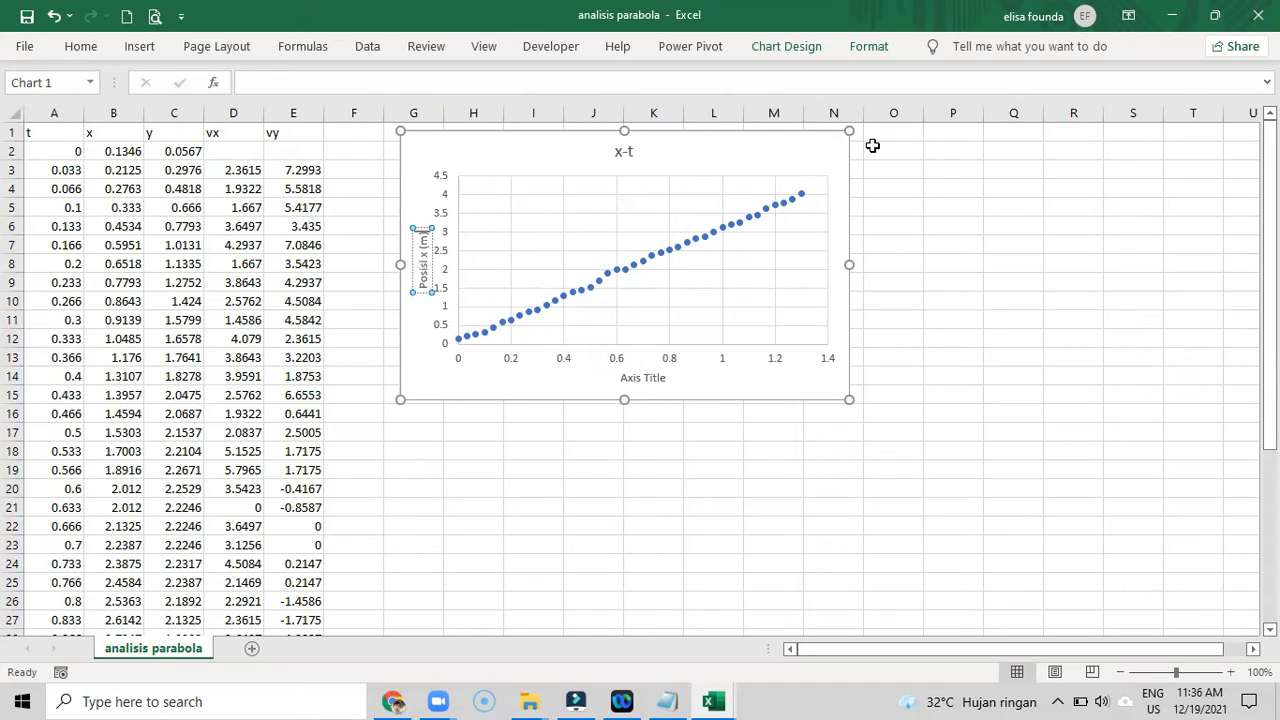
- Change the horizontal axis title to "t (s)" and move the chart slightly closer to the data table
double_click(640, 379)
double_click(638, 379)
key(ctrl+a)
text(t (s))
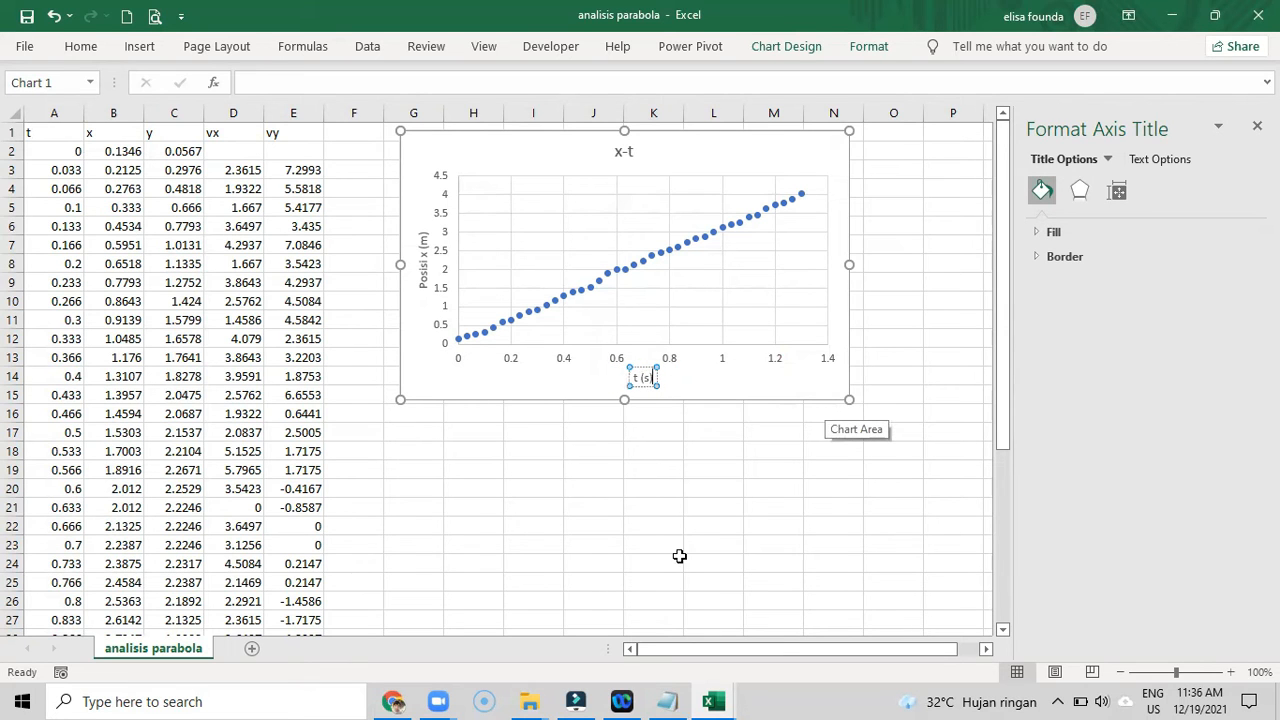
drag(689, 137, 653, 155)
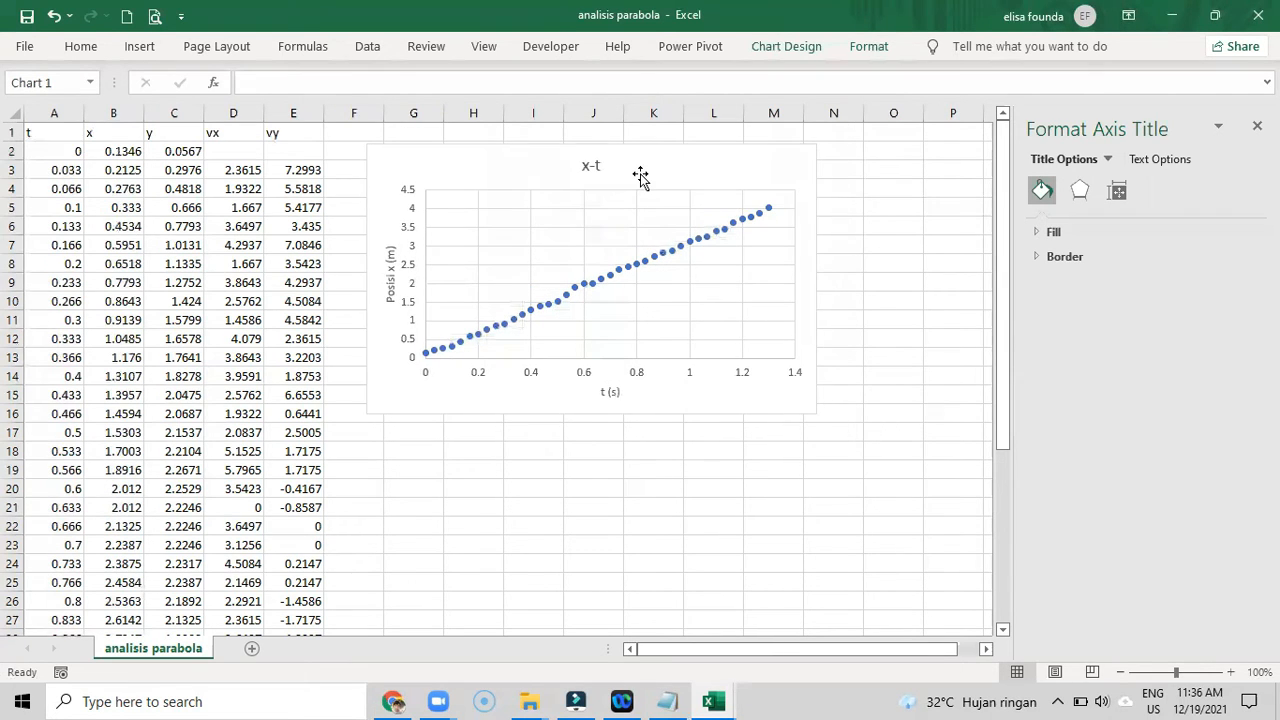
- Add a linear trendline to the x-t data series
click(591, 287)
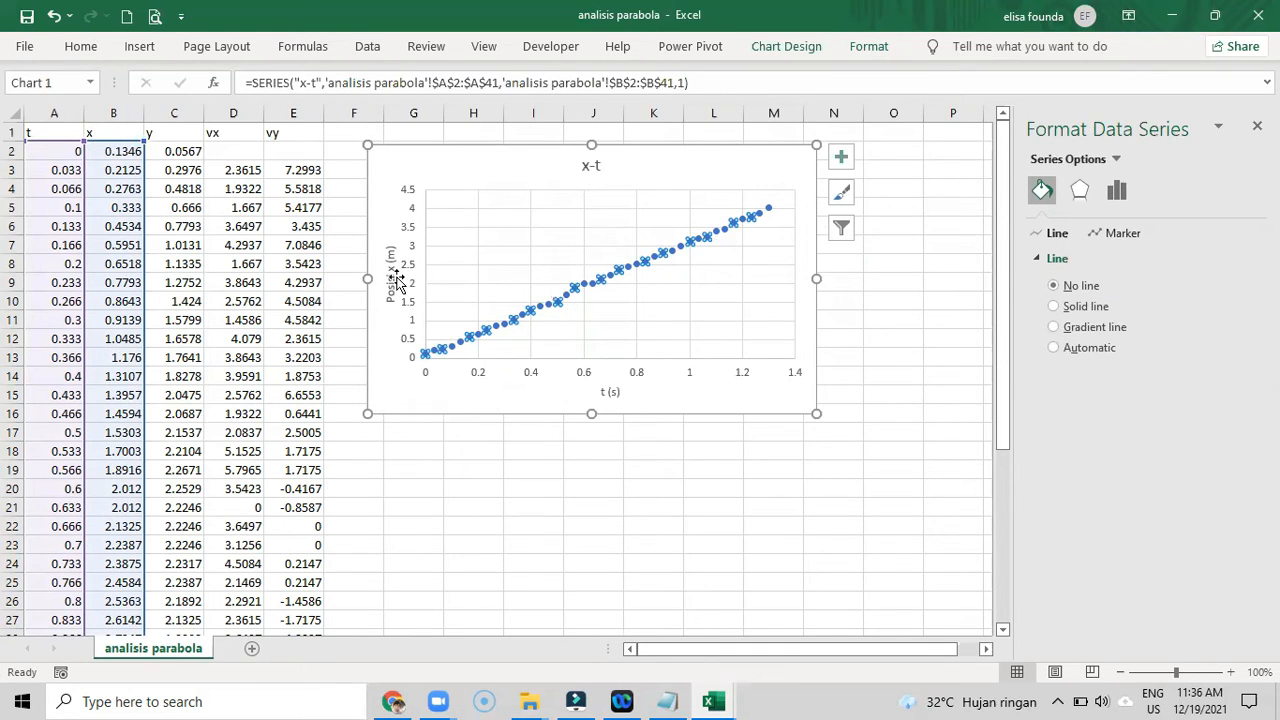
click(414, 388)
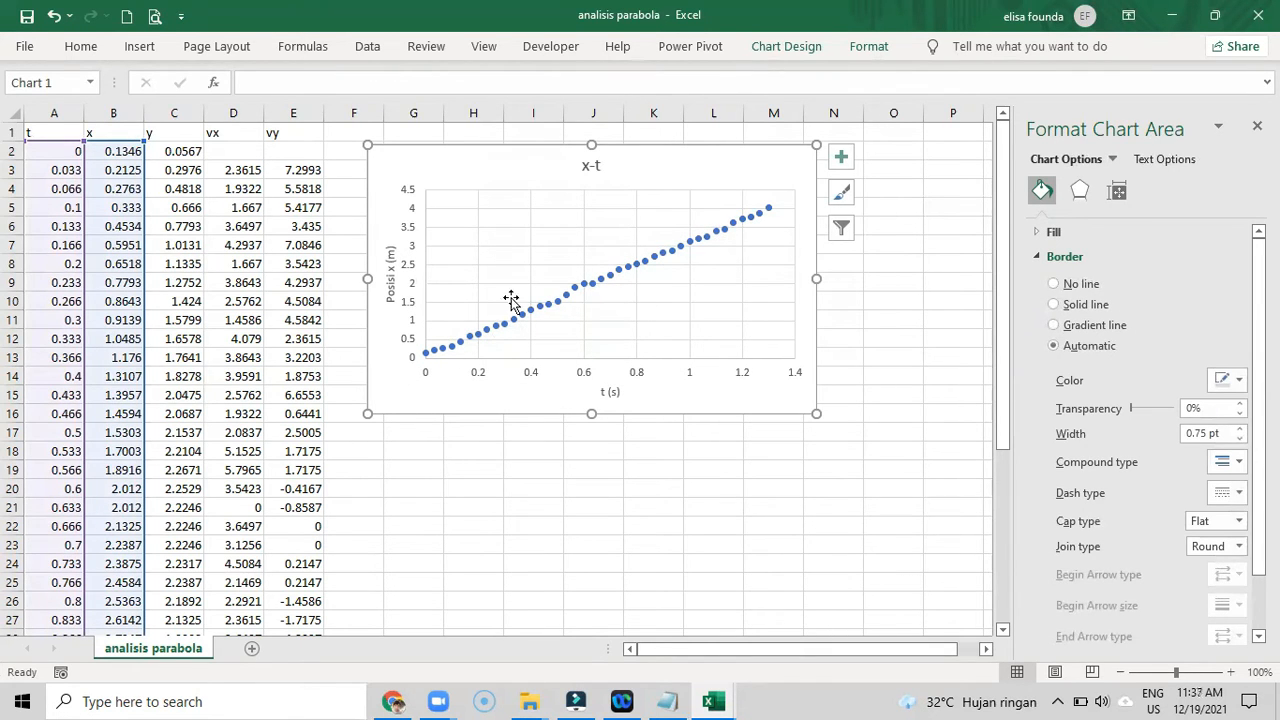
click(568, 305)
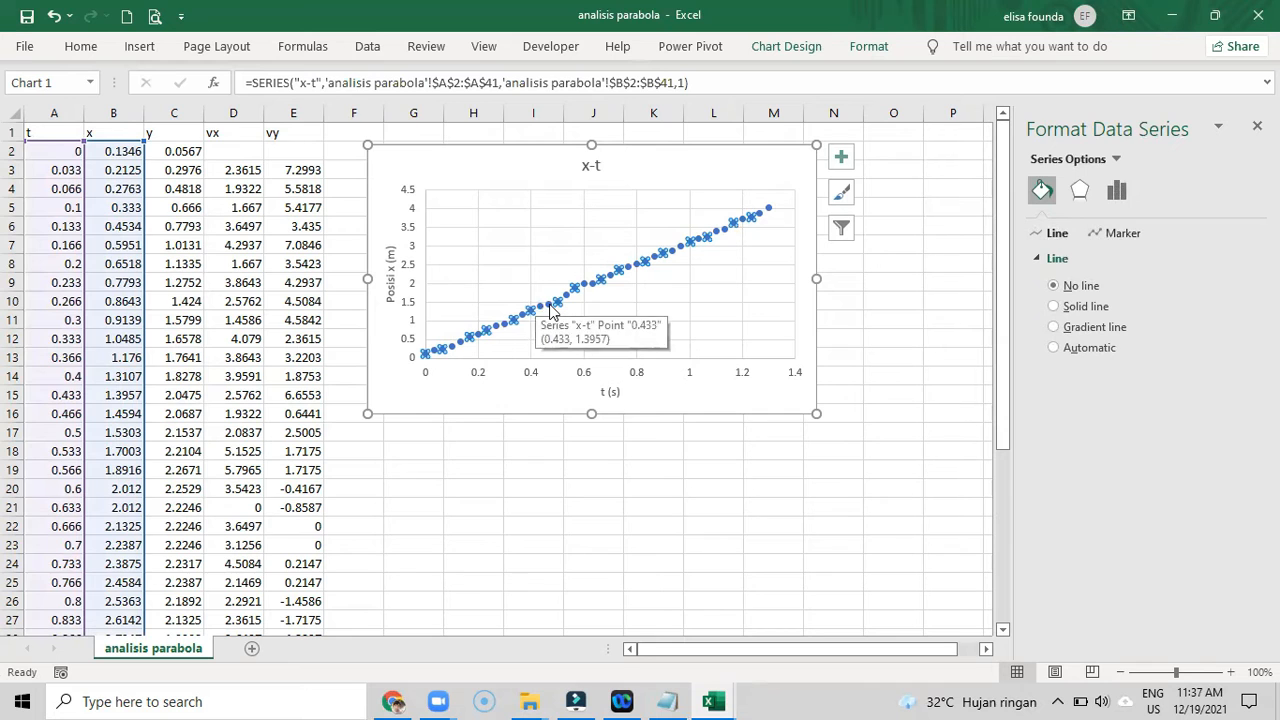
click(762, 52)
click(40, 95)
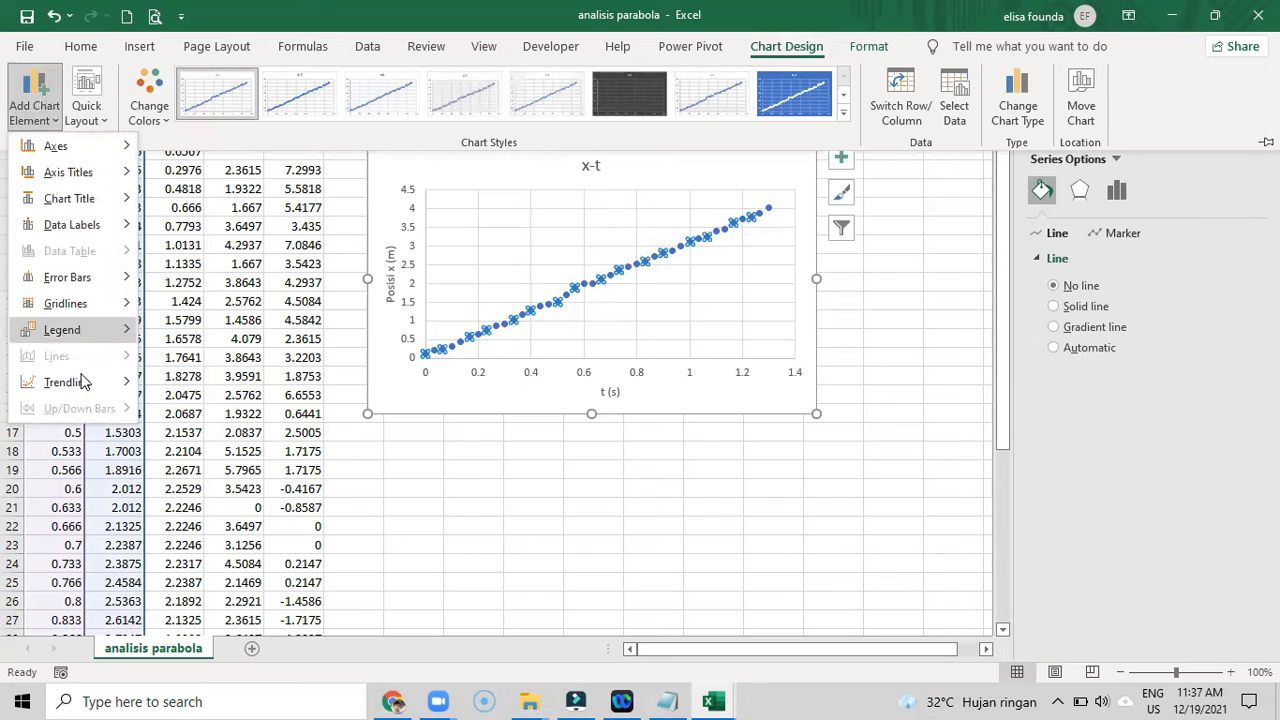
mouse_move(85, 387)
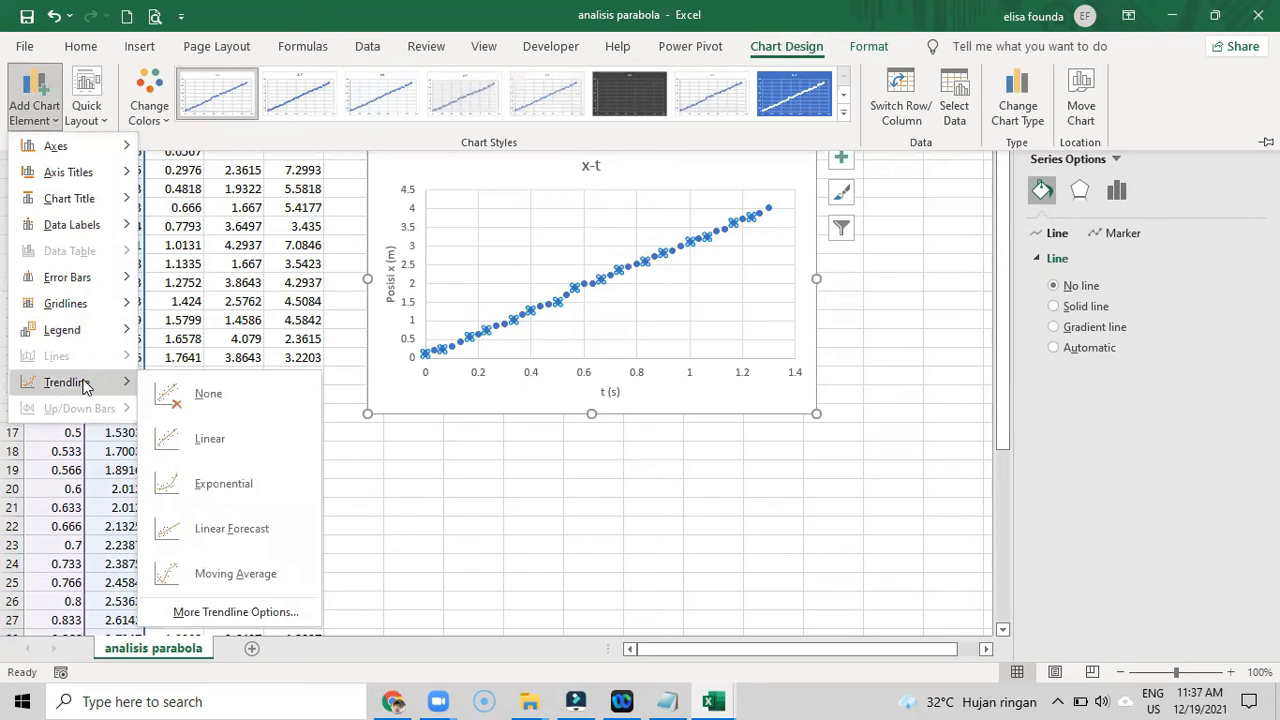
click(251, 440)
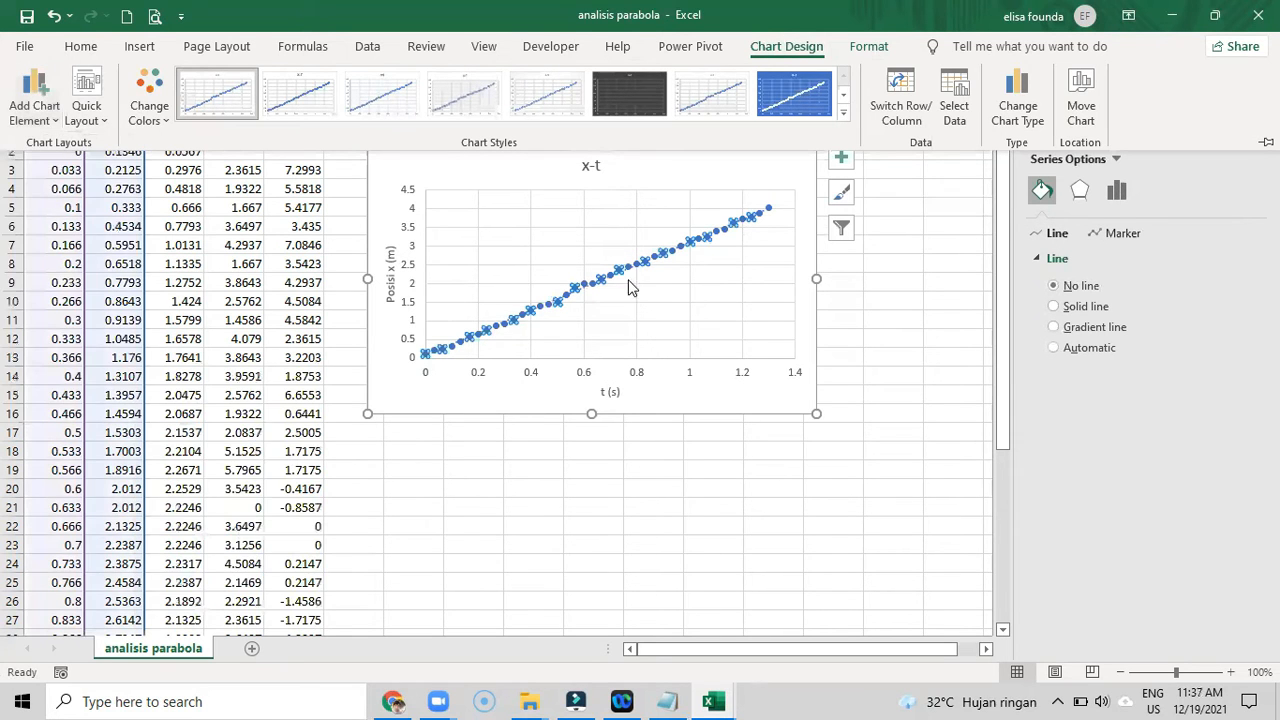
right_click(590, 287)
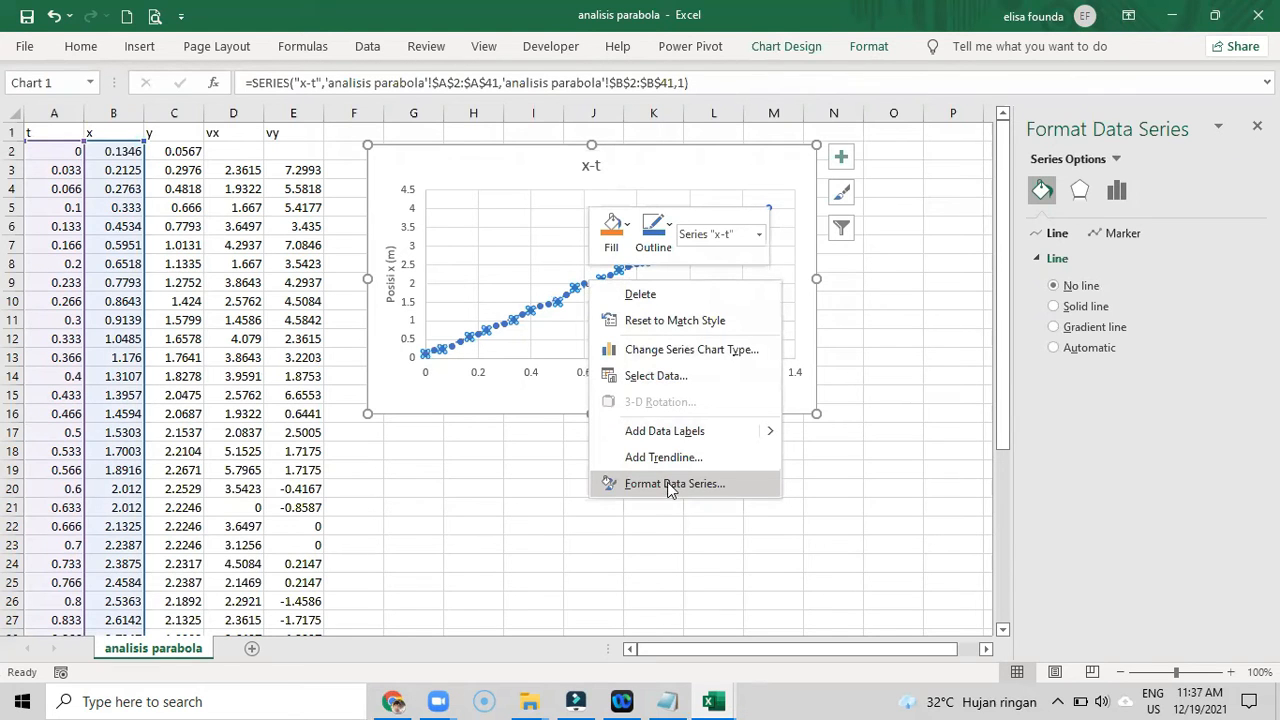
click(566, 342)
click(567, 333)
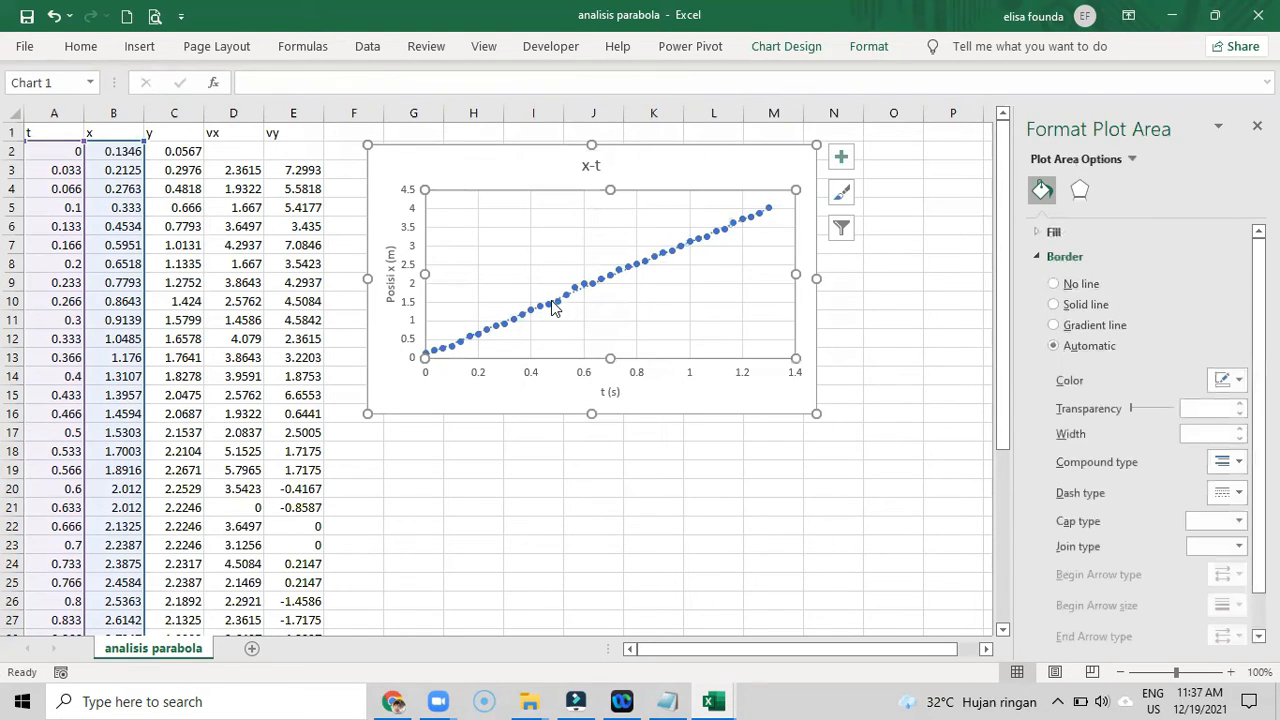
- Format the linear trendline to display its equation and R-squared value on the chart
right_click(555, 307)
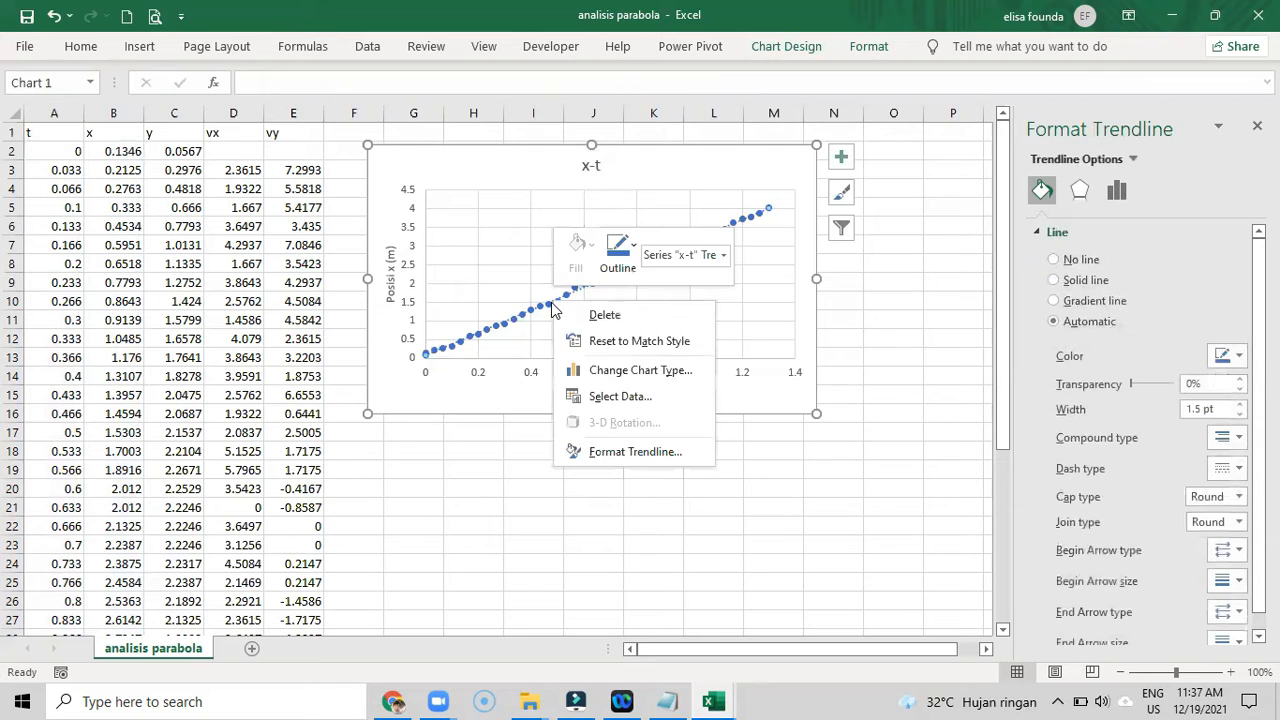
click(634, 451)
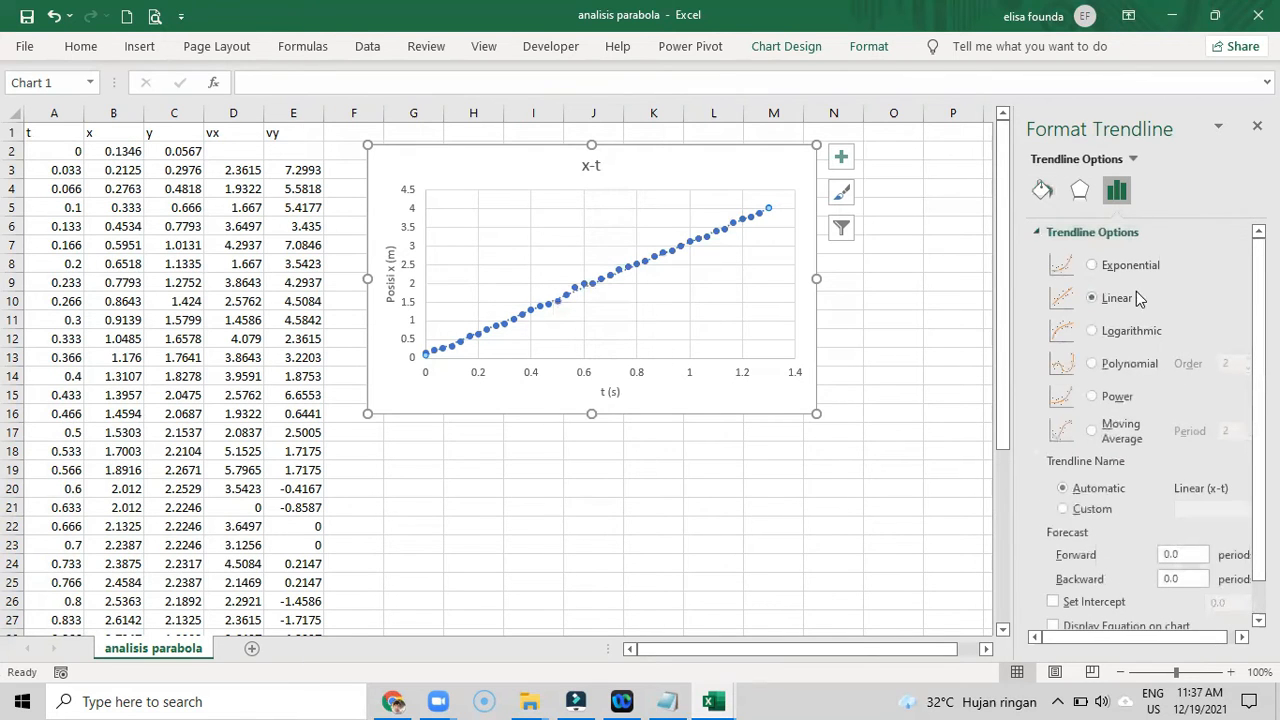
scroll(1192, 345, down, 1)
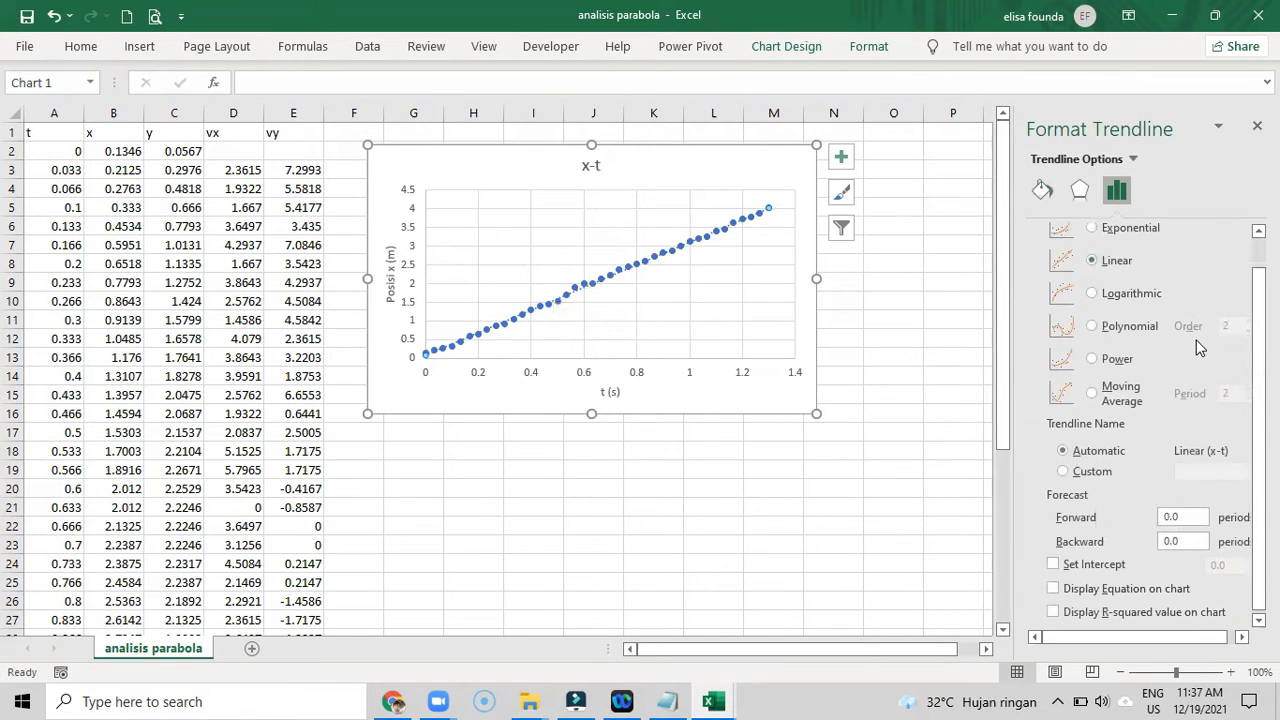
click(1150, 594)
click(1145, 611)
- Move the trendline equation label above the plot area, just before the x-t chart title
drag(697, 207, 488, 161)
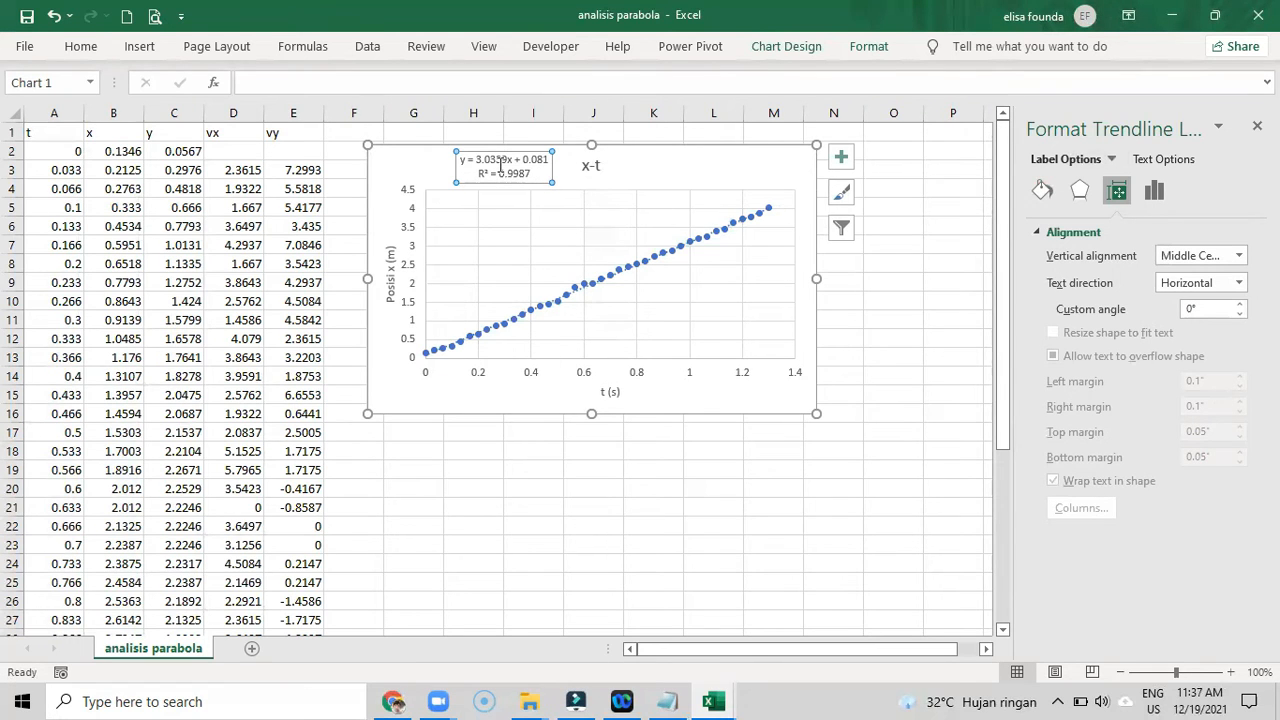
drag(465, 161, 458, 160)
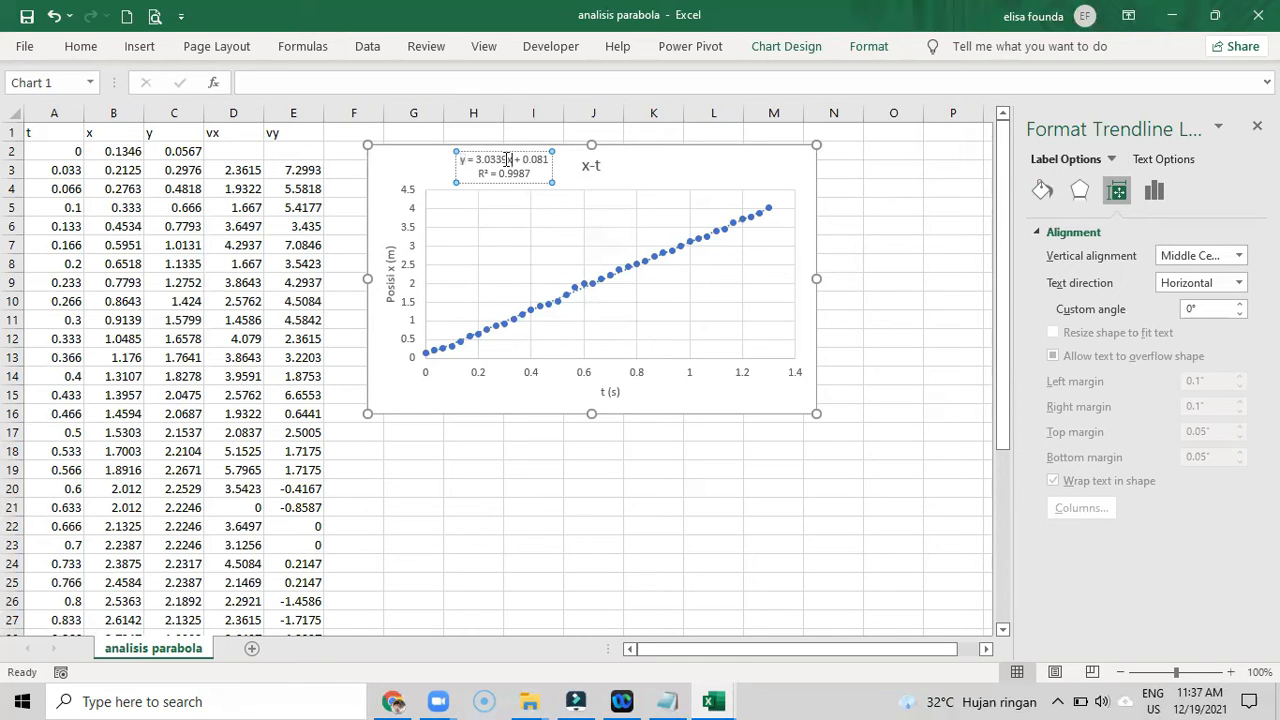
click(503, 161)
- Enter the motion equation "x = 3.0339 t + 0.081" in cell G18 below the chart
click(400, 453)
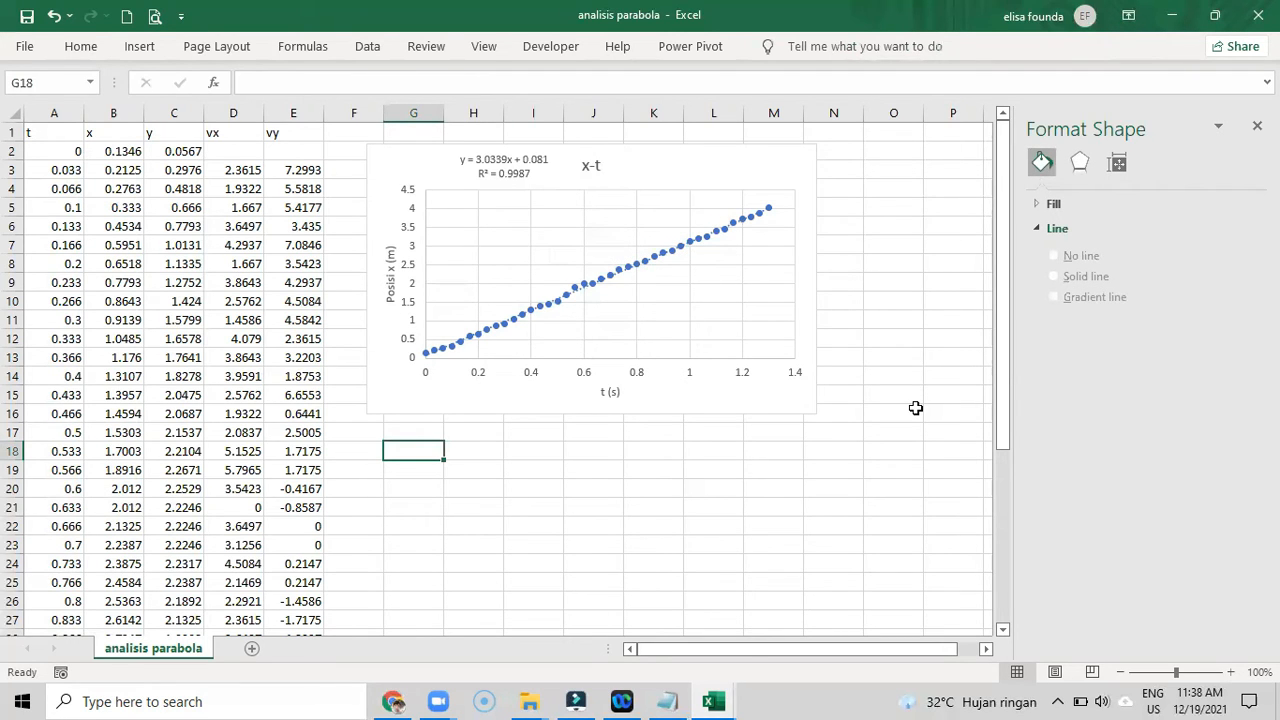
text(x =)
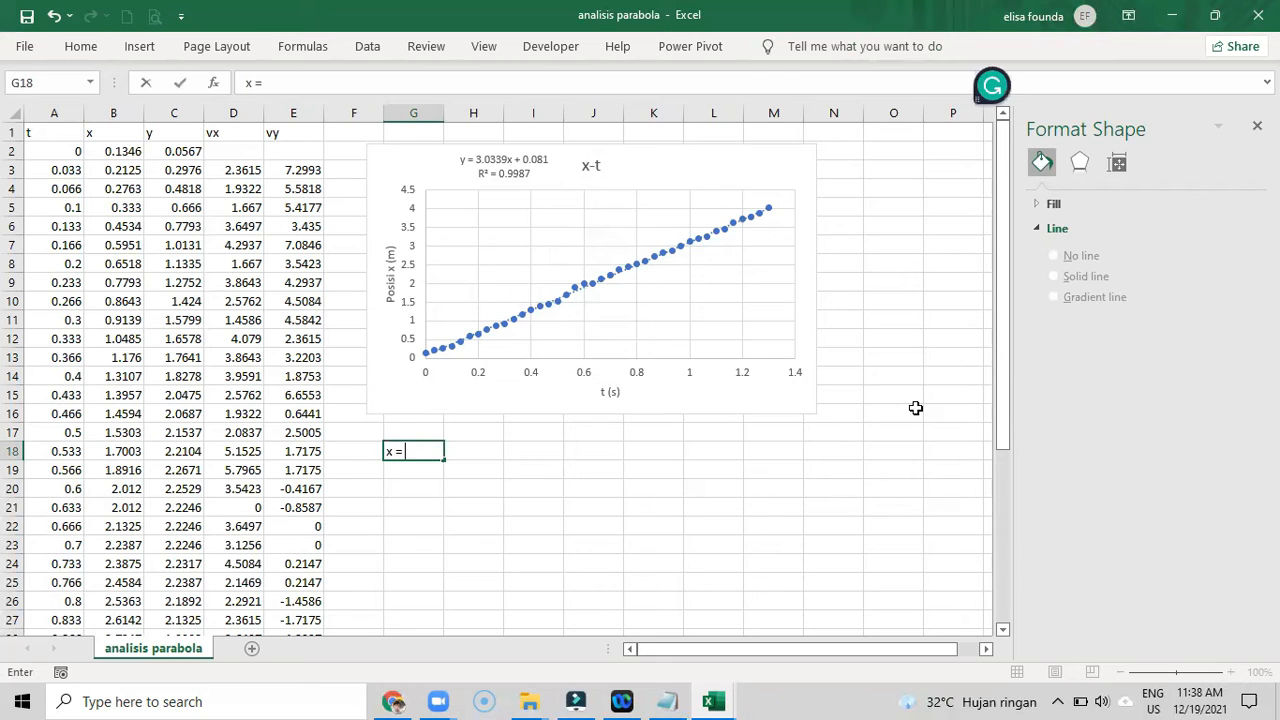
text( 3.0339 t + 0.08)
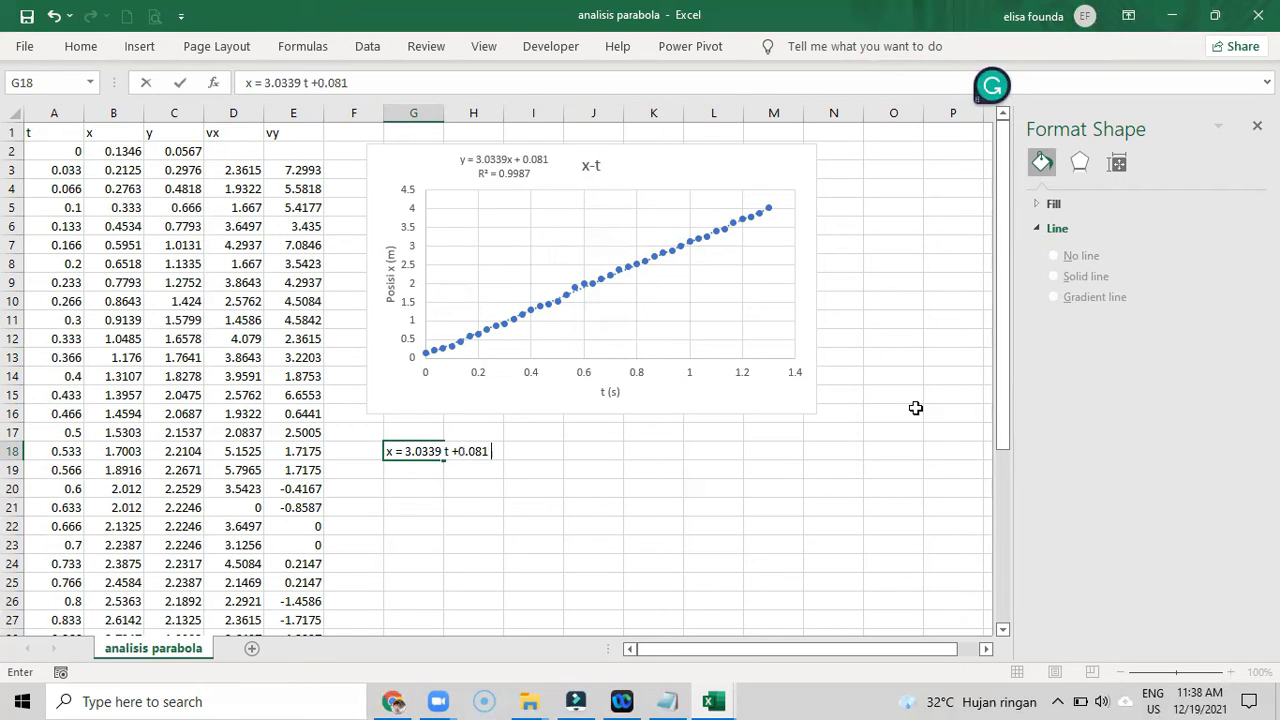
text(1)
click(317, 82)
click(373, 81)
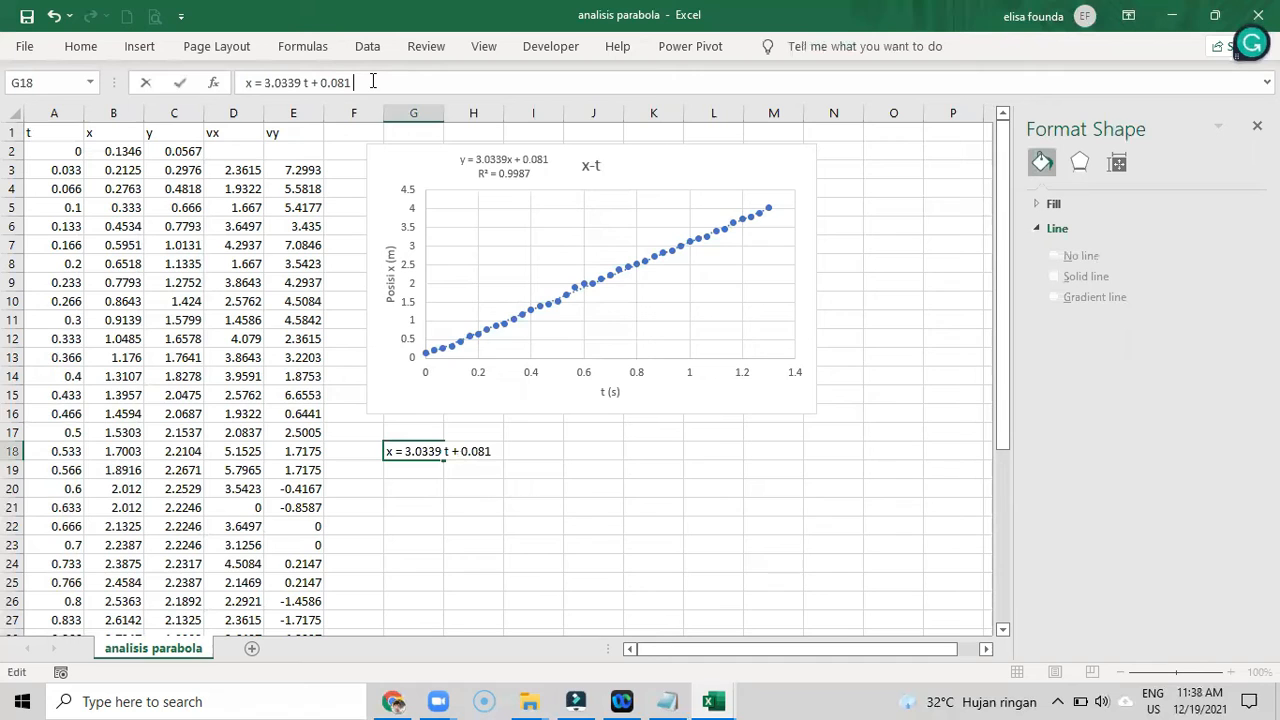
key(Return)
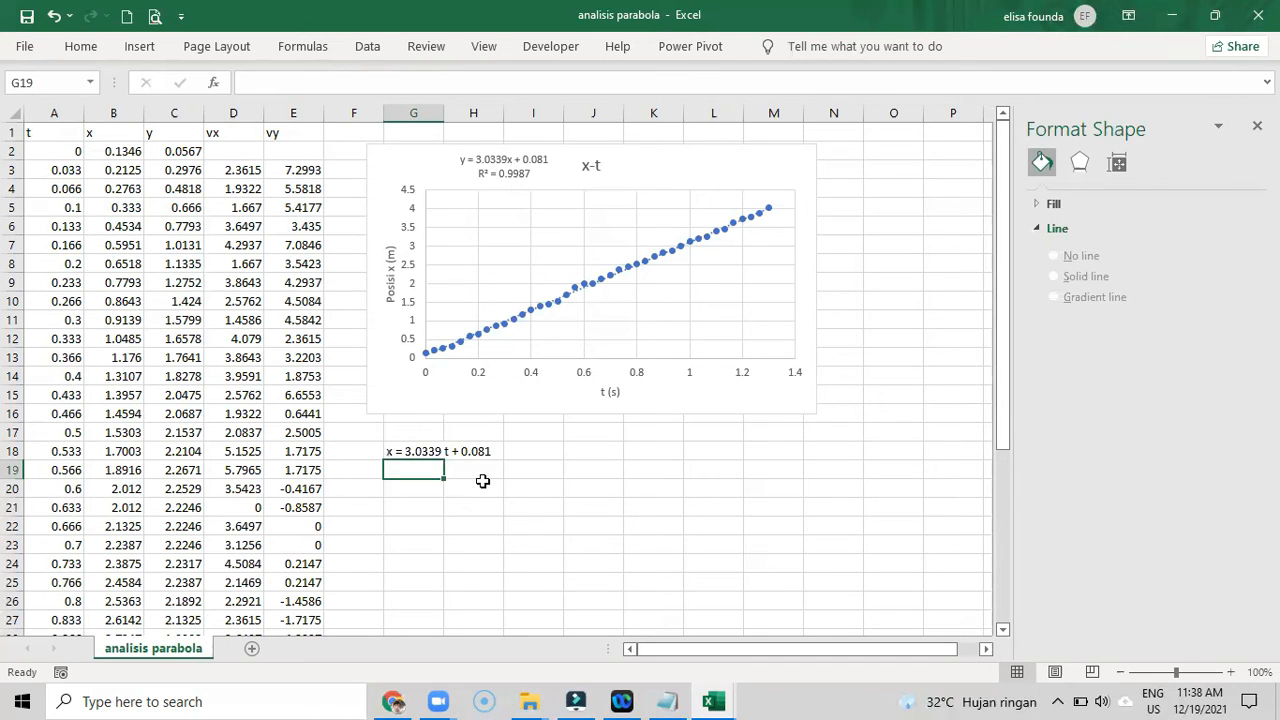
- Fill cell G18 with yellow and enlarge its font size to 18
click(414, 450)
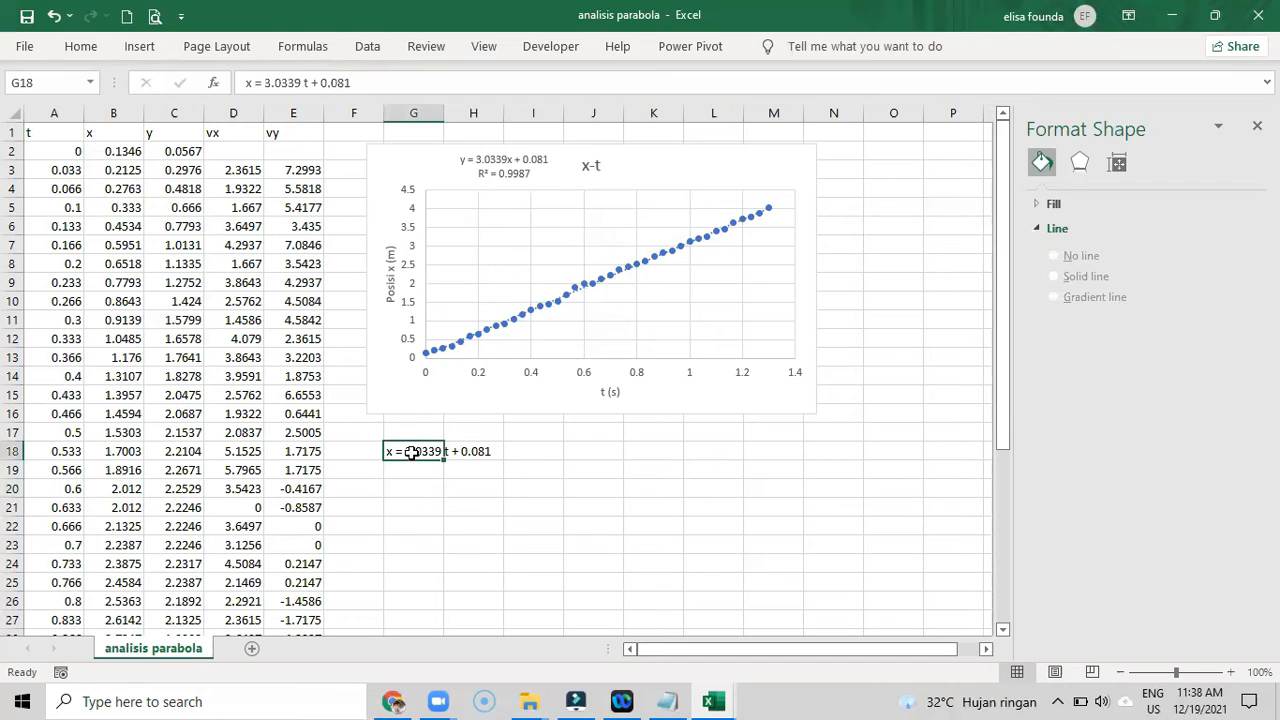
click(80, 46)
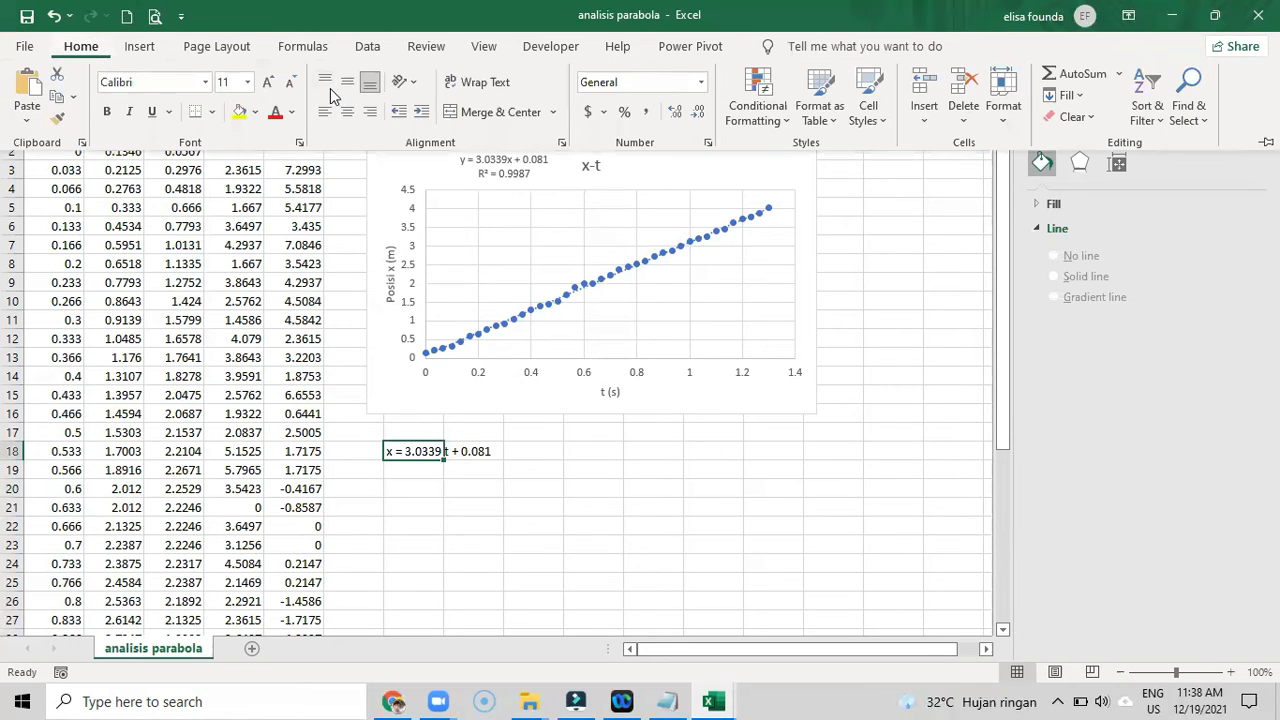
click(239, 111)
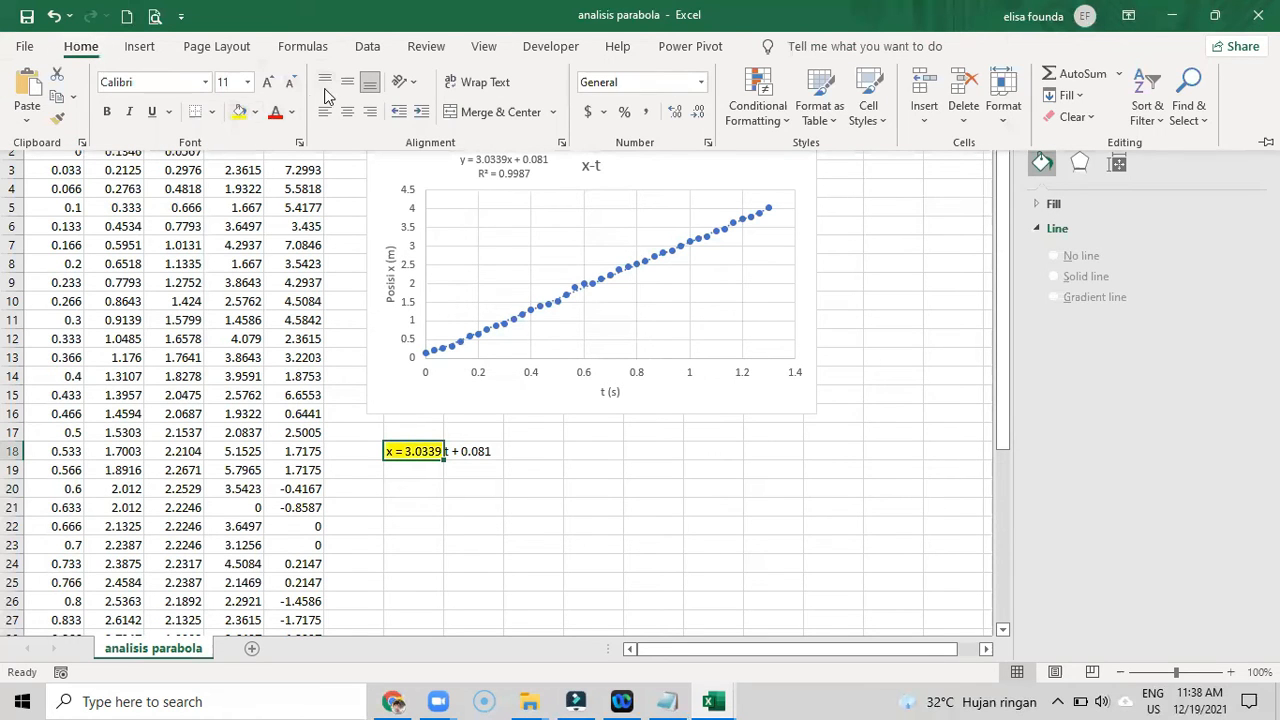
click(268, 82)
click(268, 82)
click(268, 82)
click(268, 82)
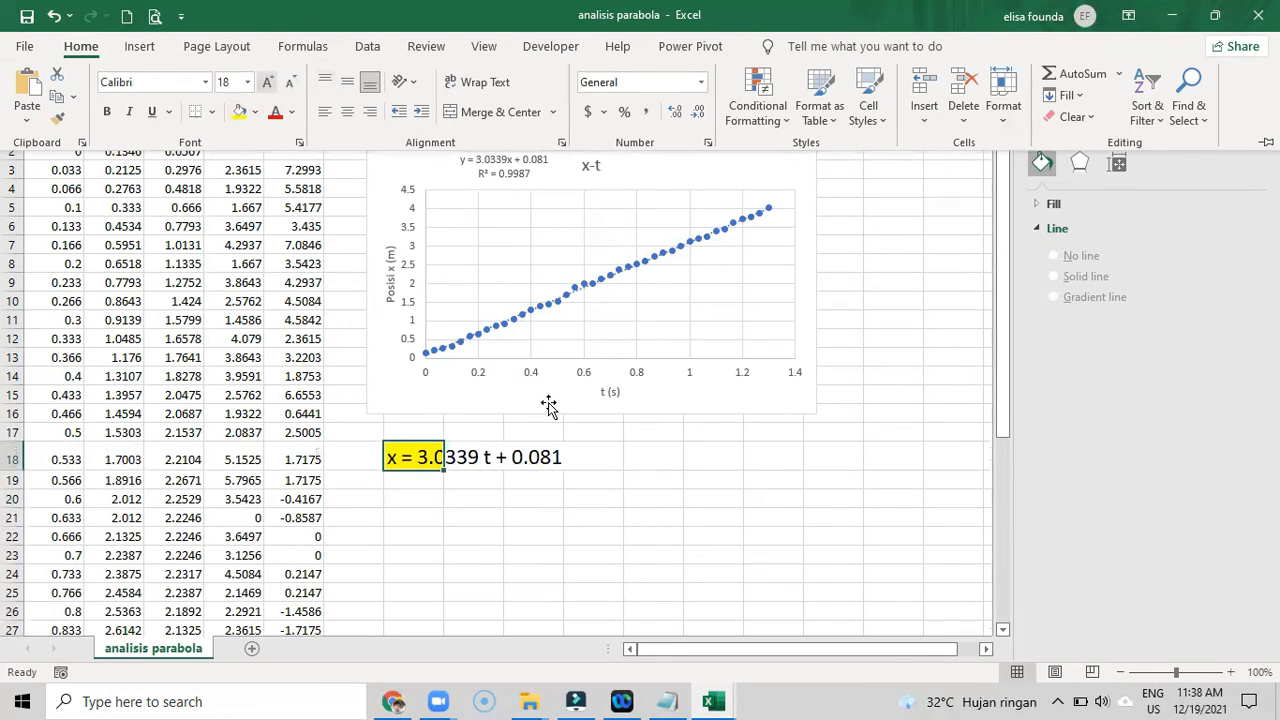
- Merge and center cells G18 to I18, which hold the motion equation
click(402, 458)
drag(548, 460, 408, 460)
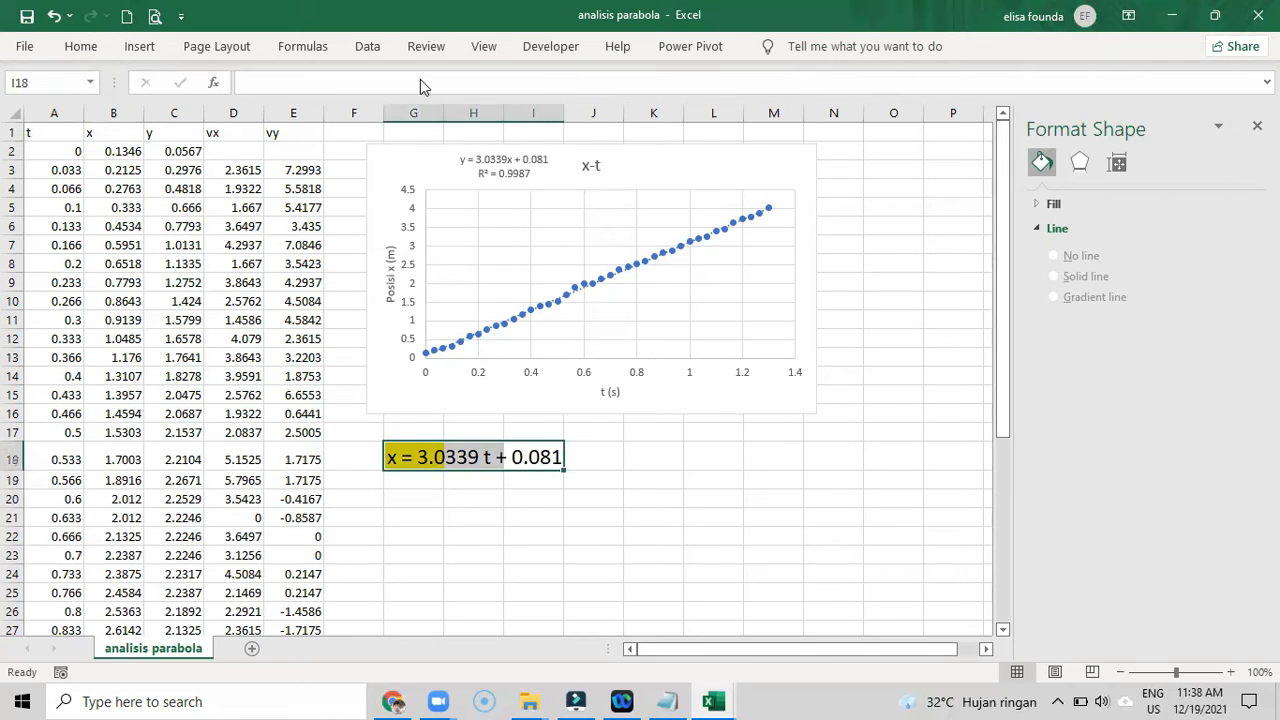
click(80, 46)
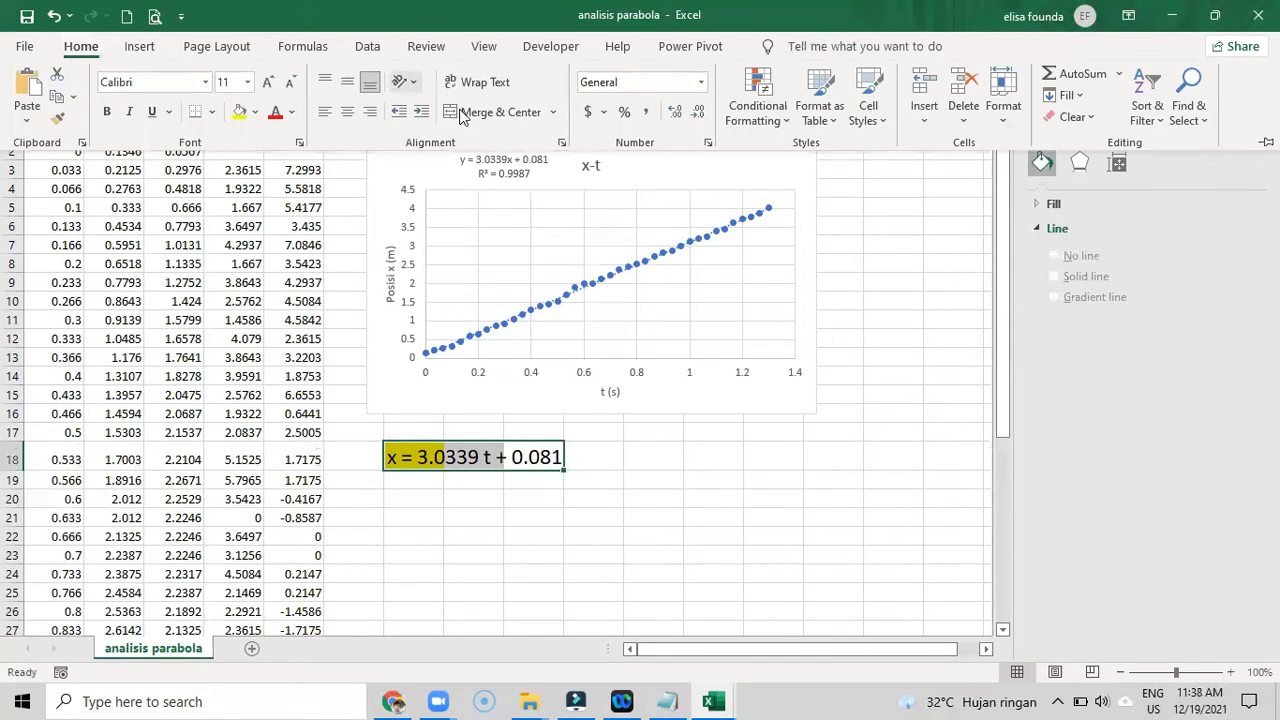
click(495, 112)
- Insert an empty scatter chart and place it directly below the highlighted motion equation in row 18
click(376, 514)
click(397, 531)
key(BackSpace)
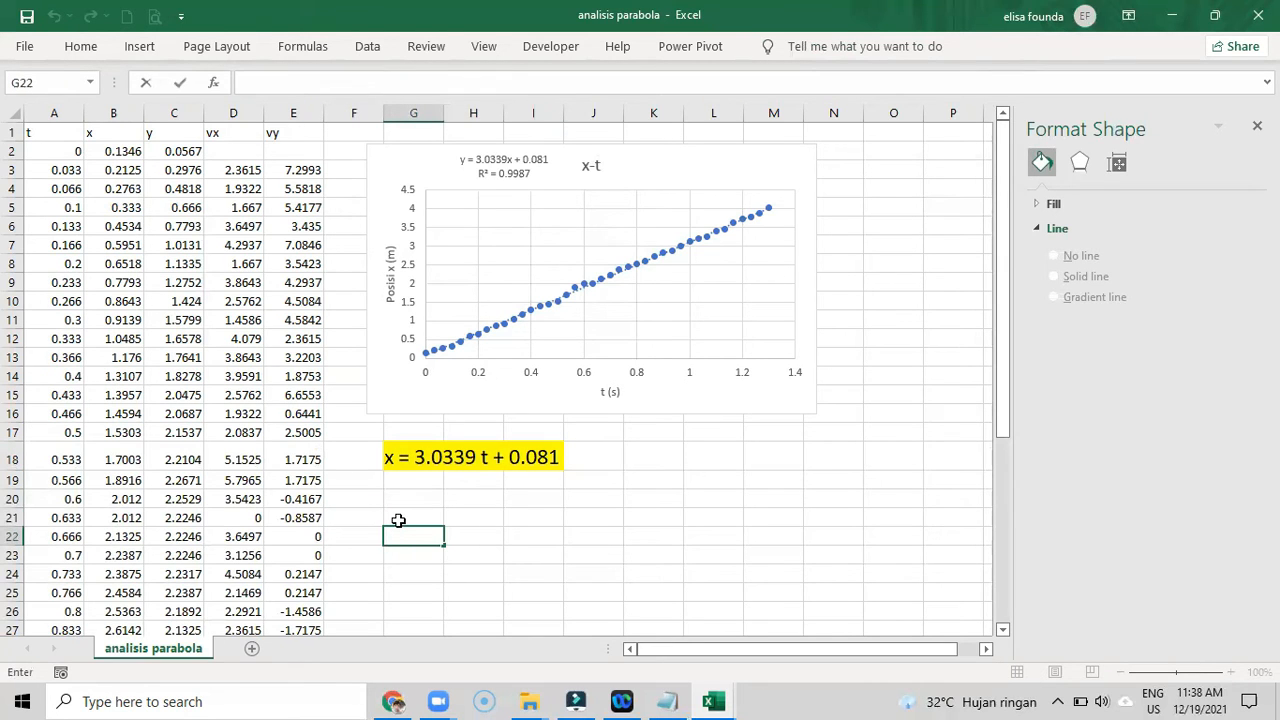
click(139, 46)
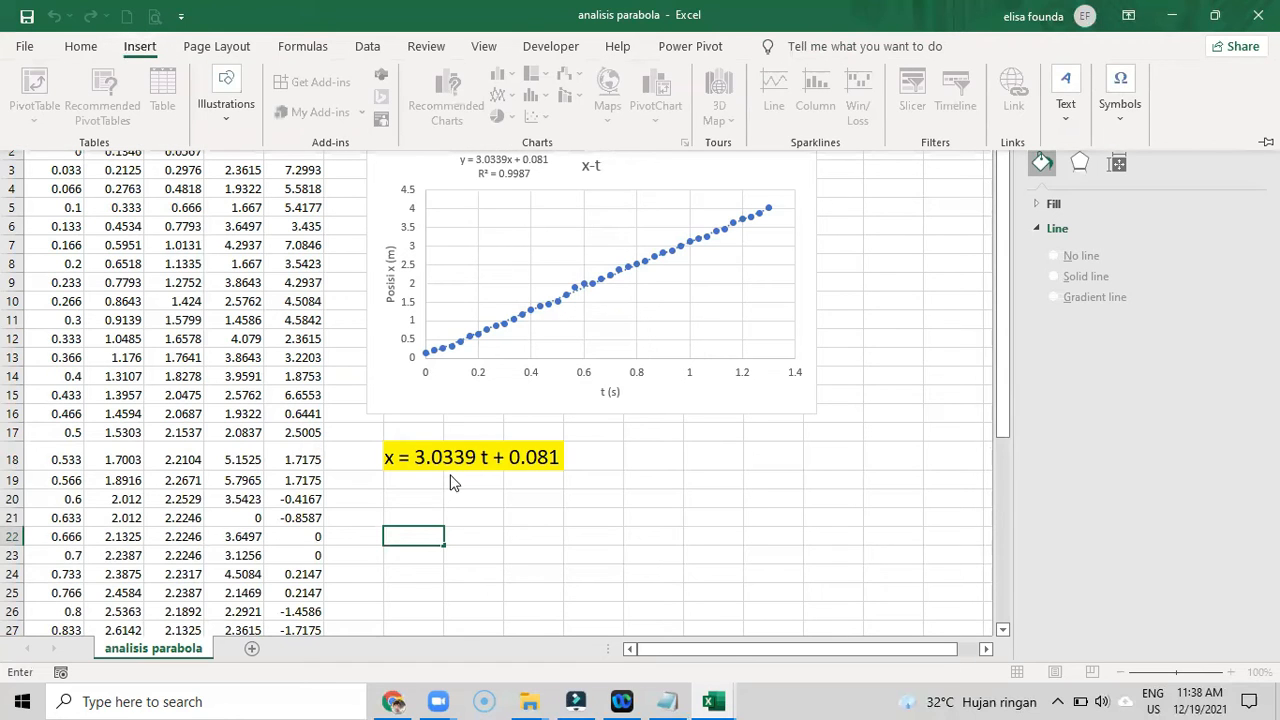
click(412, 543)
click(398, 537)
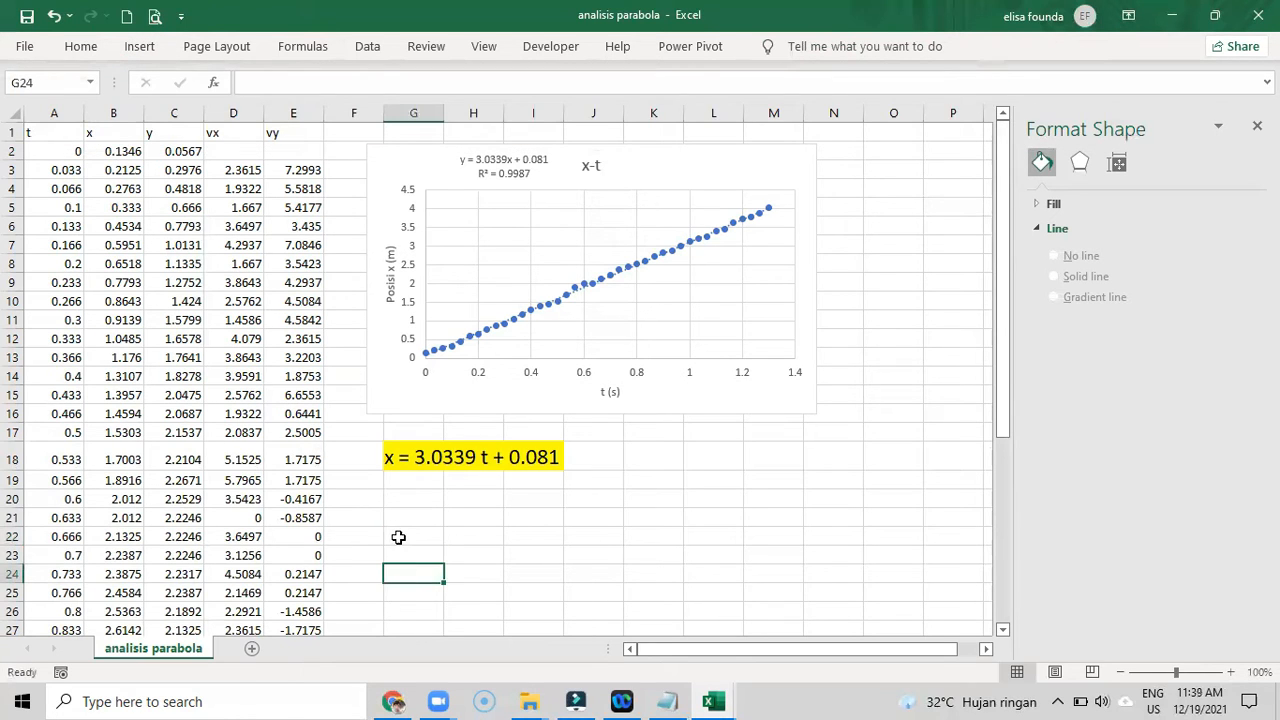
click(145, 50)
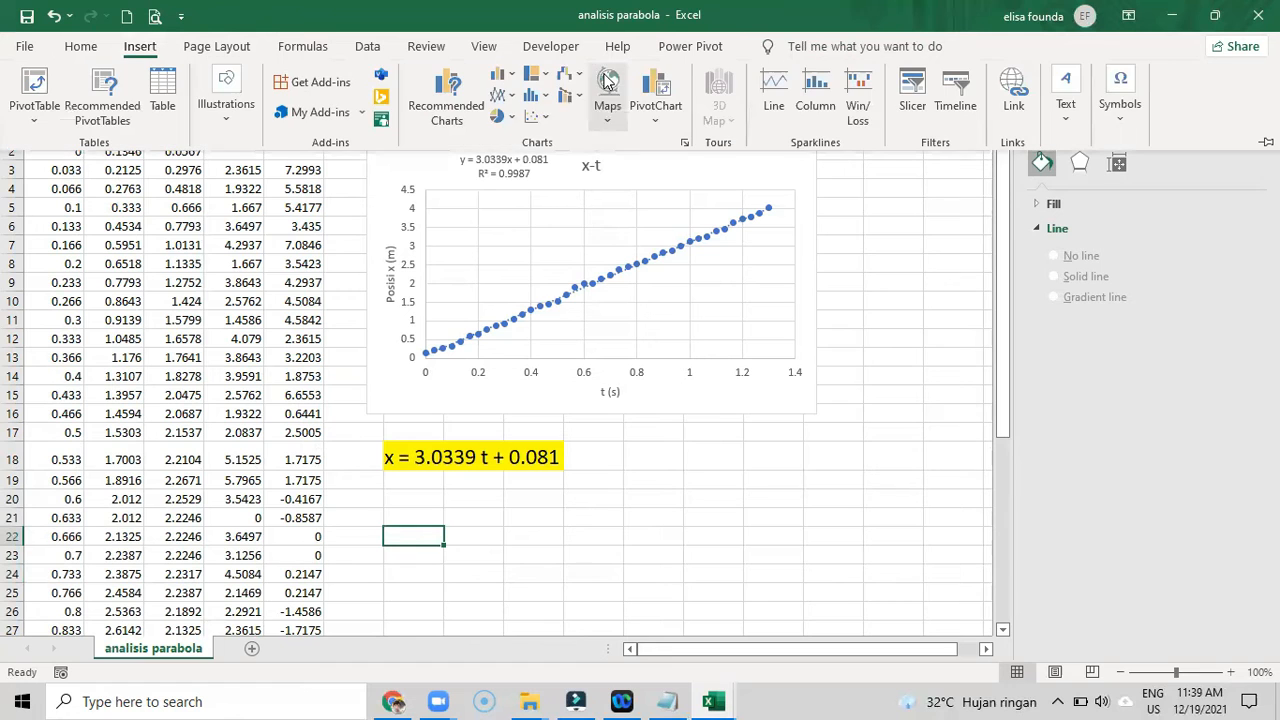
click(532, 117)
click(546, 181)
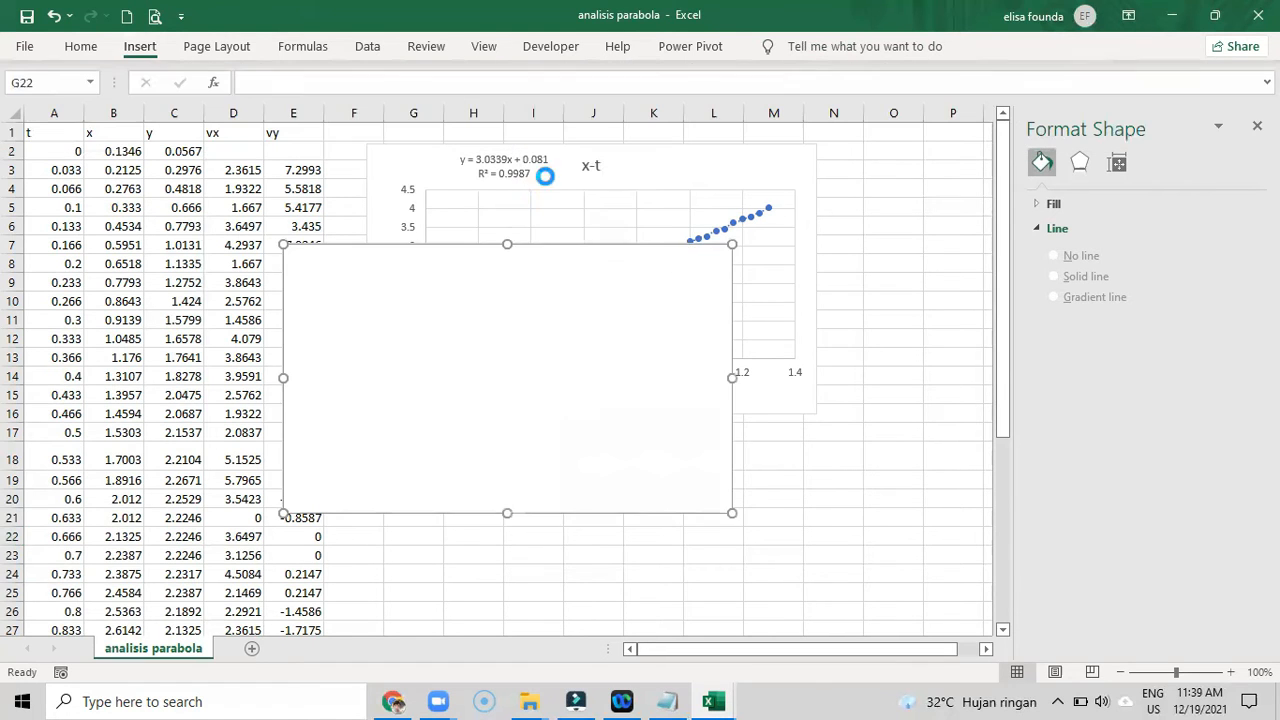
drag(447, 254, 531, 517)
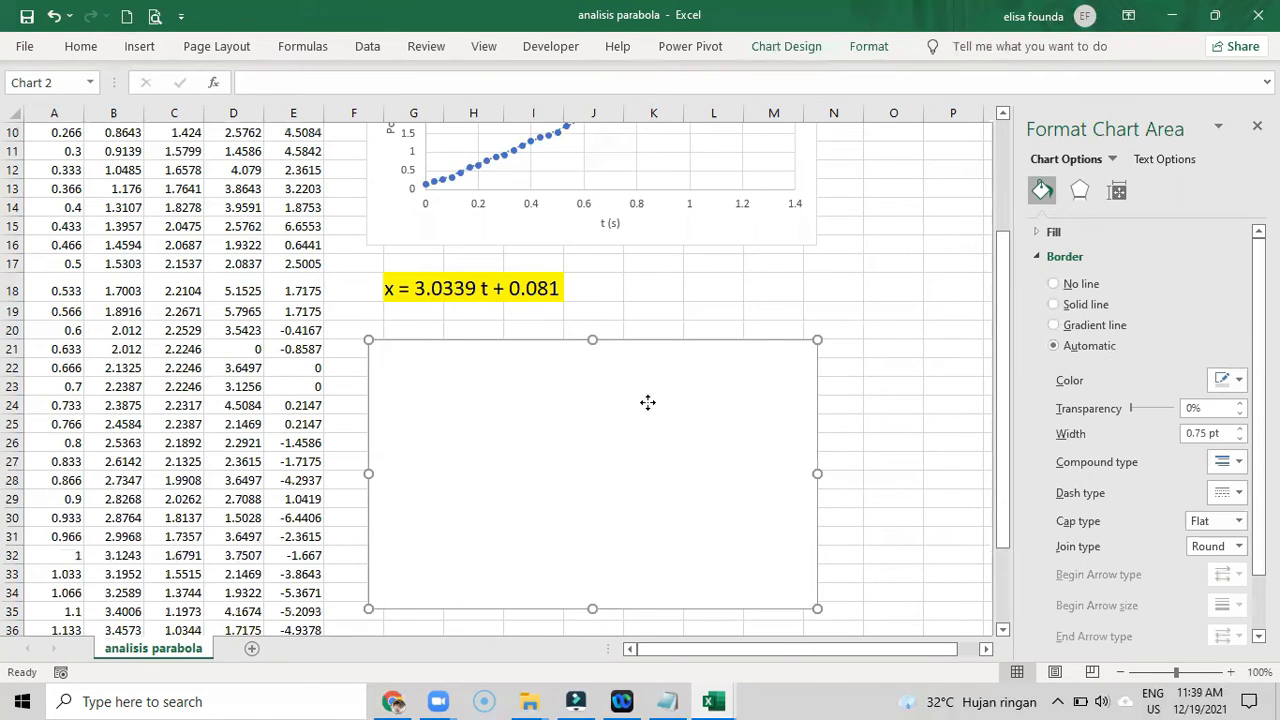
- Add a data series to the empty scatter chart with the time cells A2:A41 as its X values
right_click(649, 409)
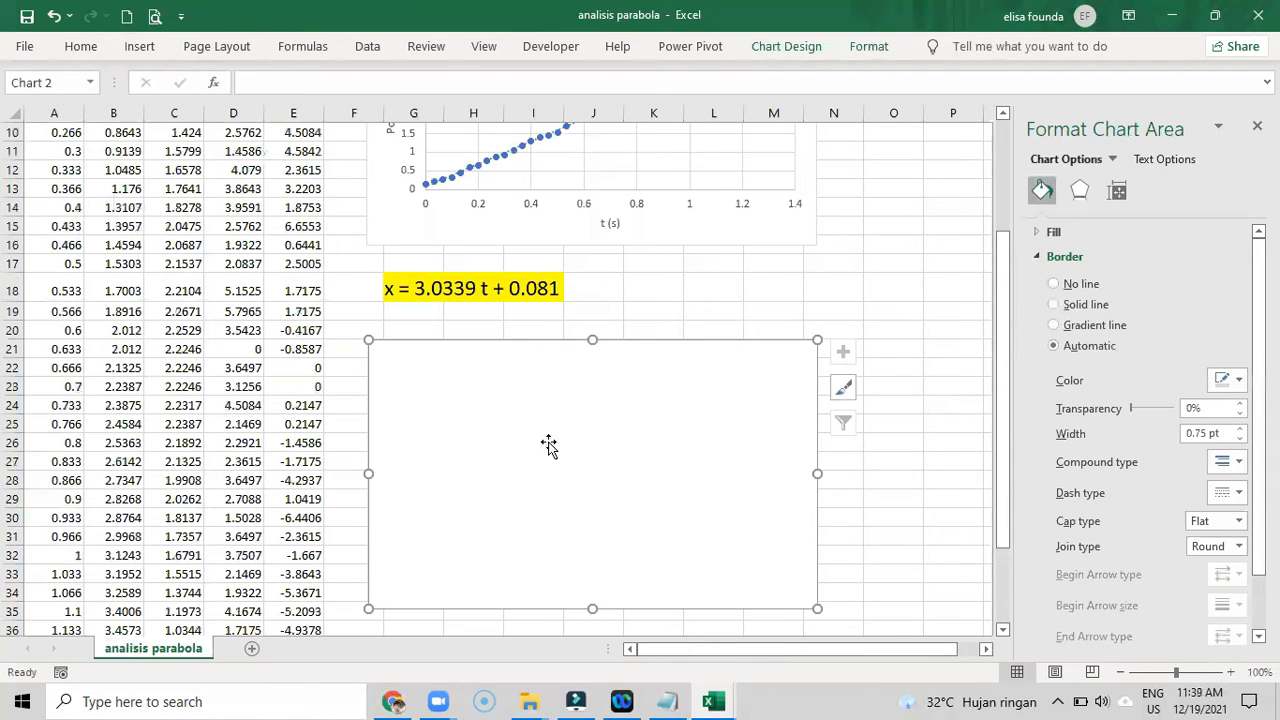
right_click(549, 447)
click(637, 418)
click(740, 250)
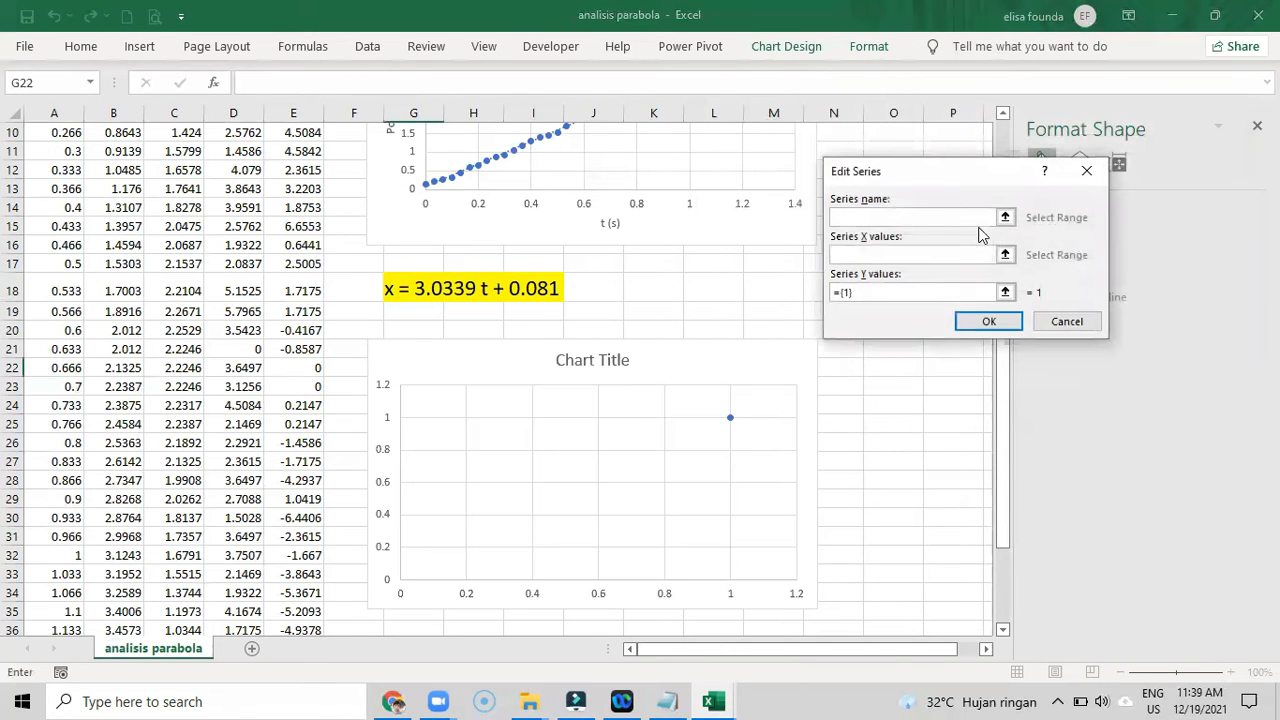
click(1005, 252)
scroll(404, 265, up, 3)
drag(55, 151, 55, 595)
click(1091, 202)
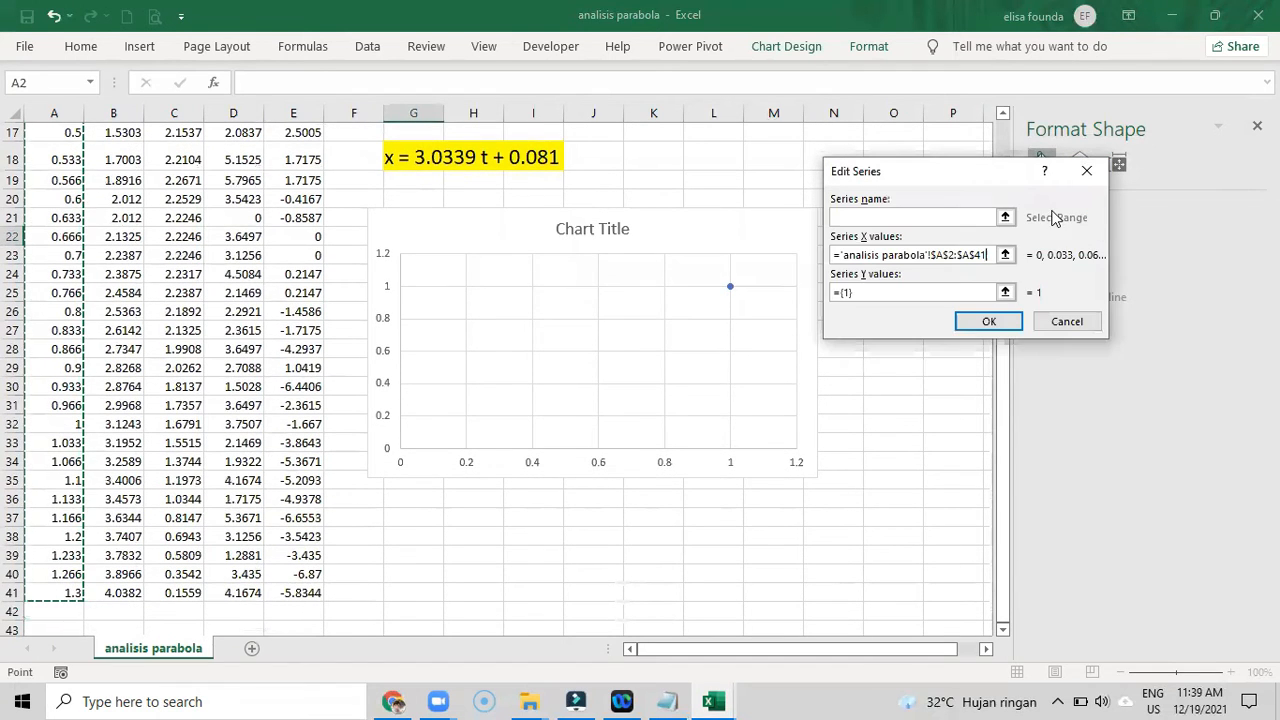
- Set the new series' Y values to cells C2:C41 and name the series "y-t"
click(1003, 294)
scroll(420, 363, up, 5)
drag(174, 151, 155, 590)
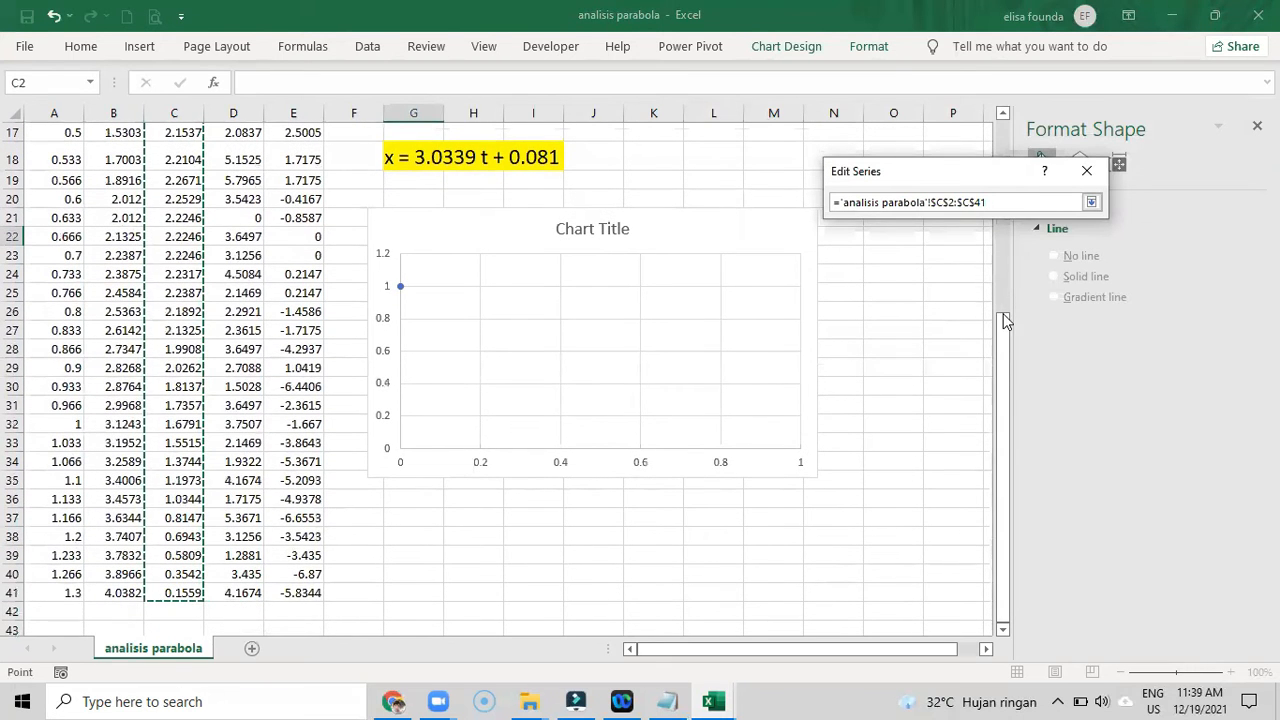
click(1091, 202)
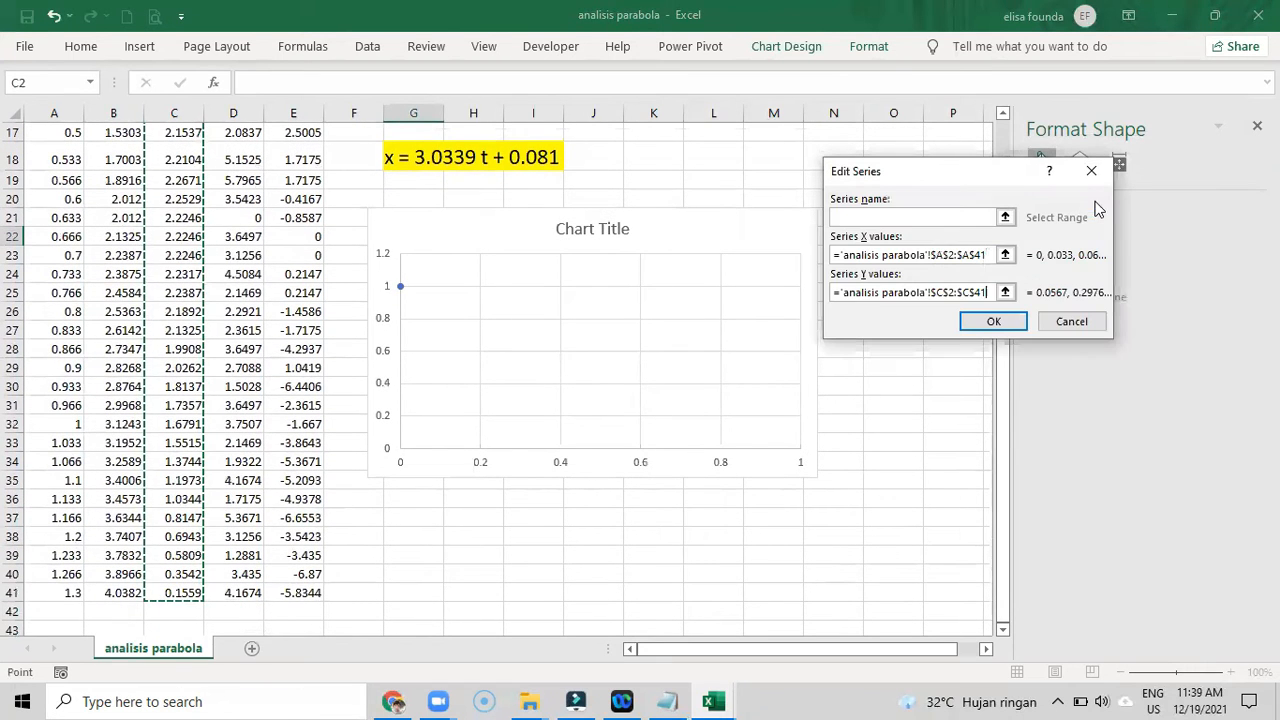
click(894, 216)
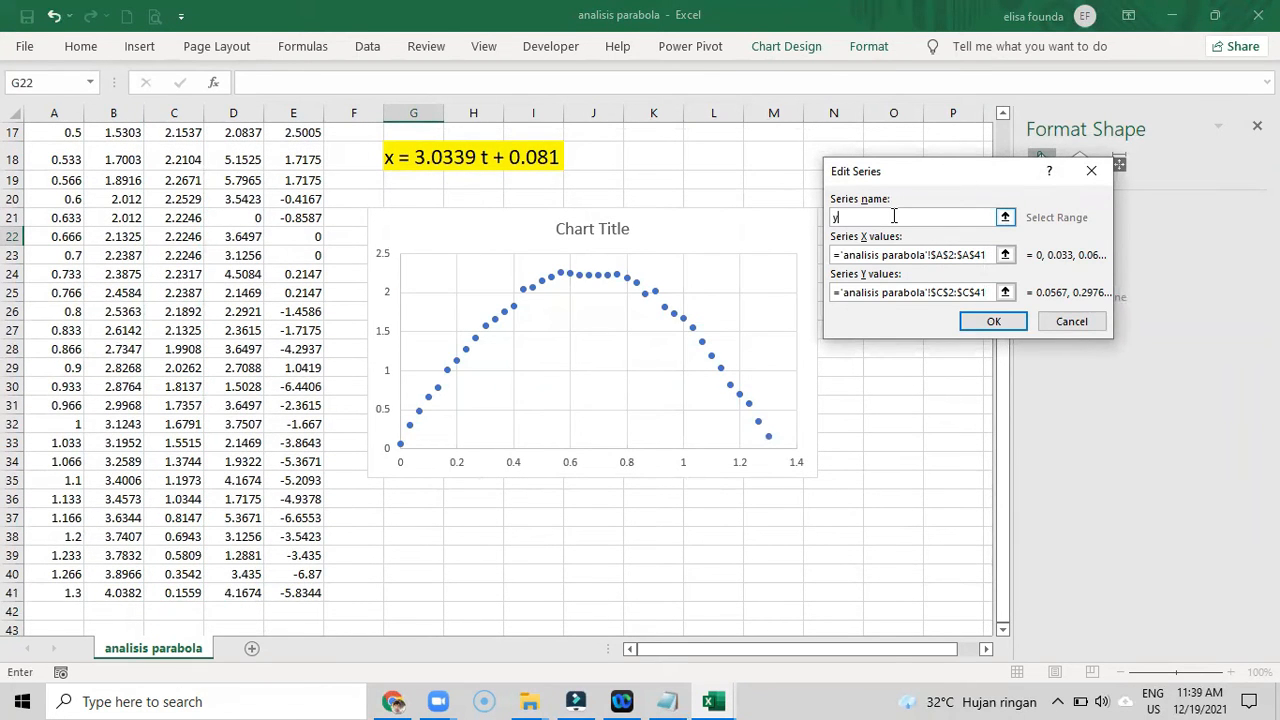
click(978, 331)
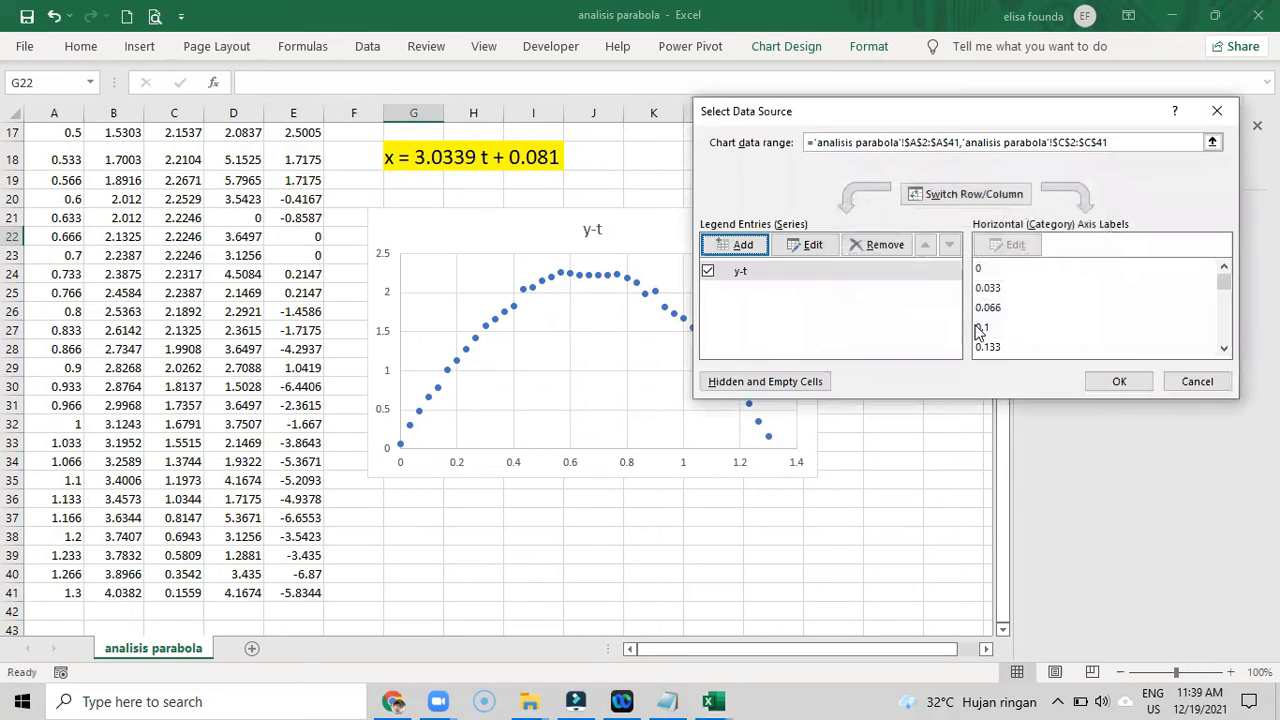
click(1117, 384)
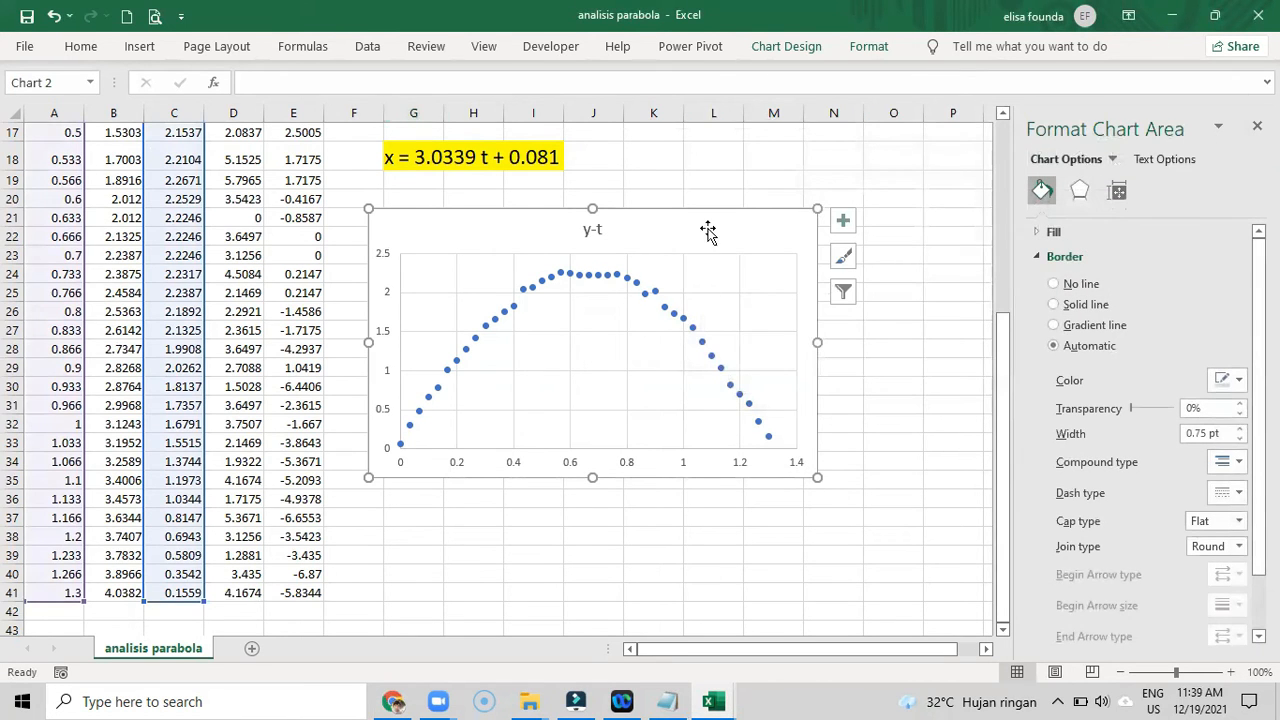
- Add a horizontal axis title reading "t (s)" to the y-t chart
click(787, 45)
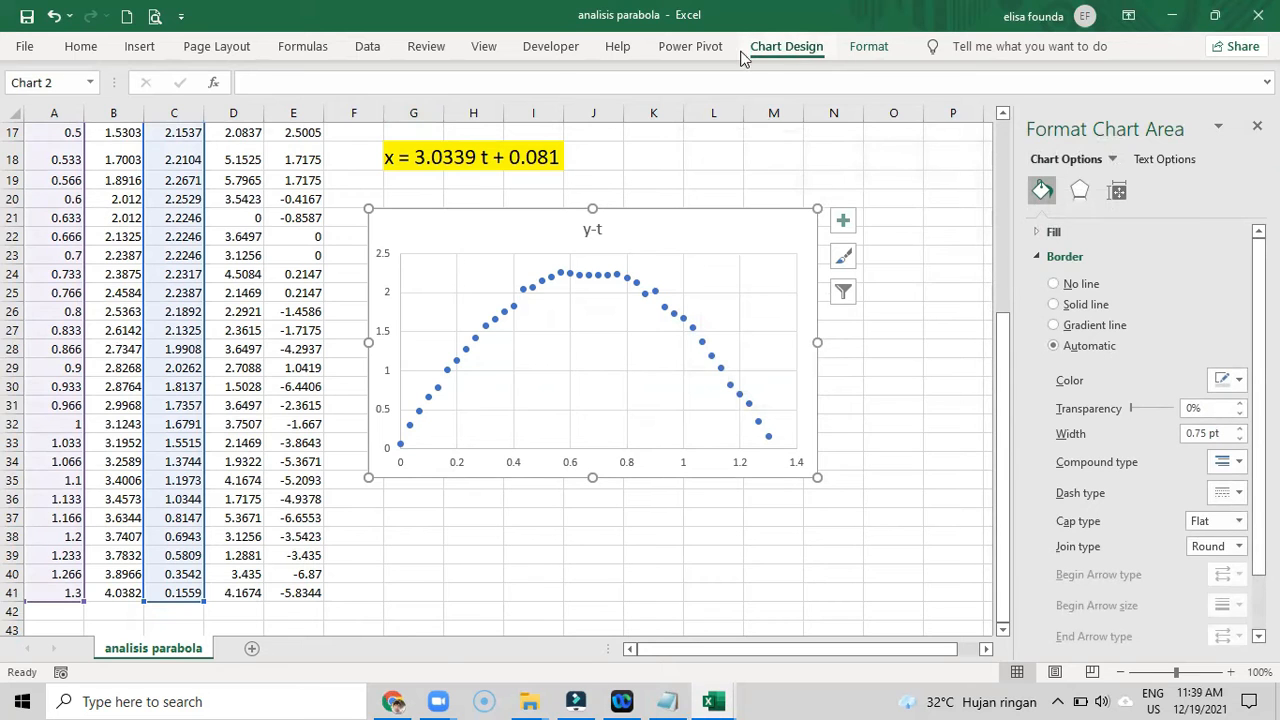
click(43, 90)
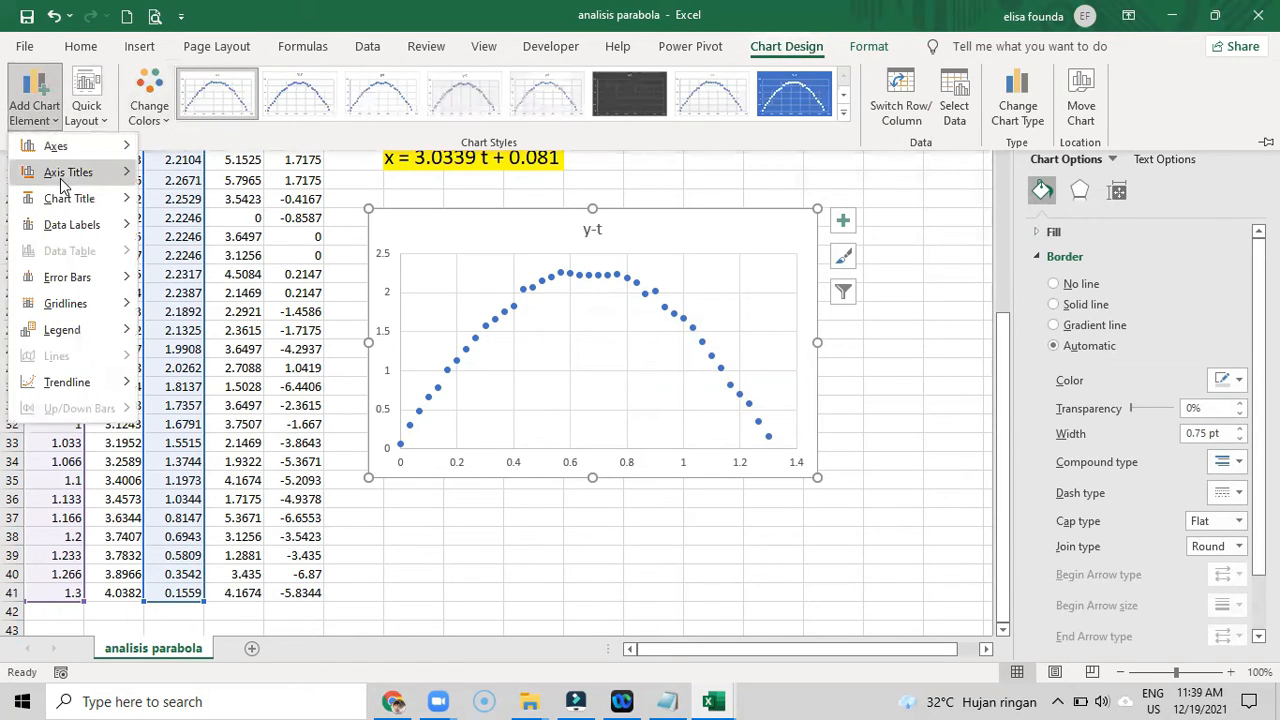
mouse_move(63, 181)
click(197, 193)
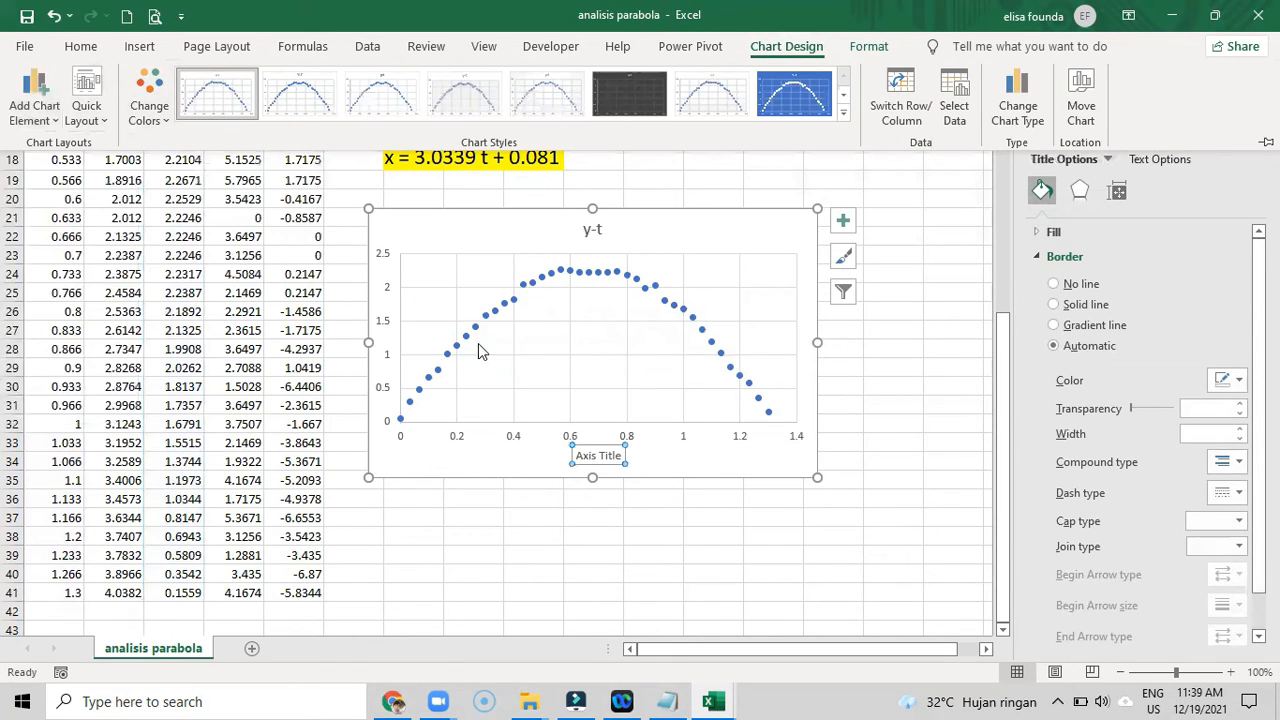
double_click(618, 455)
key(ctrl+a)
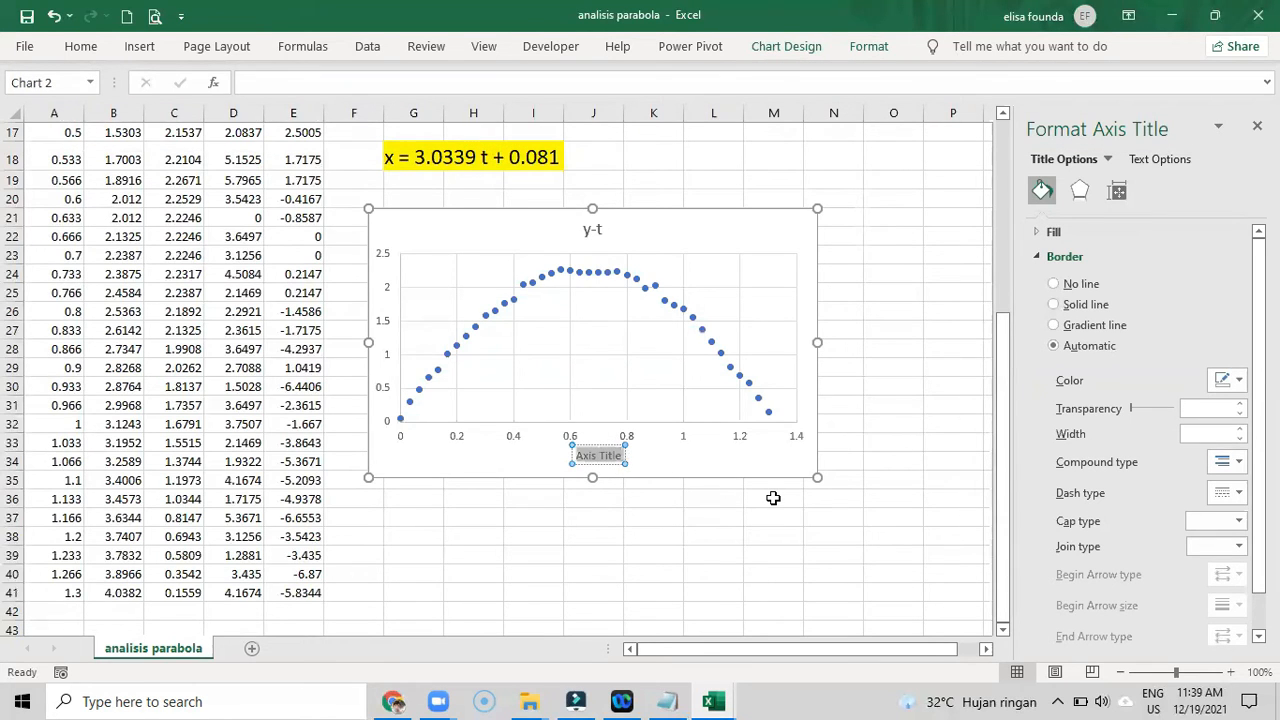
text(t (s))
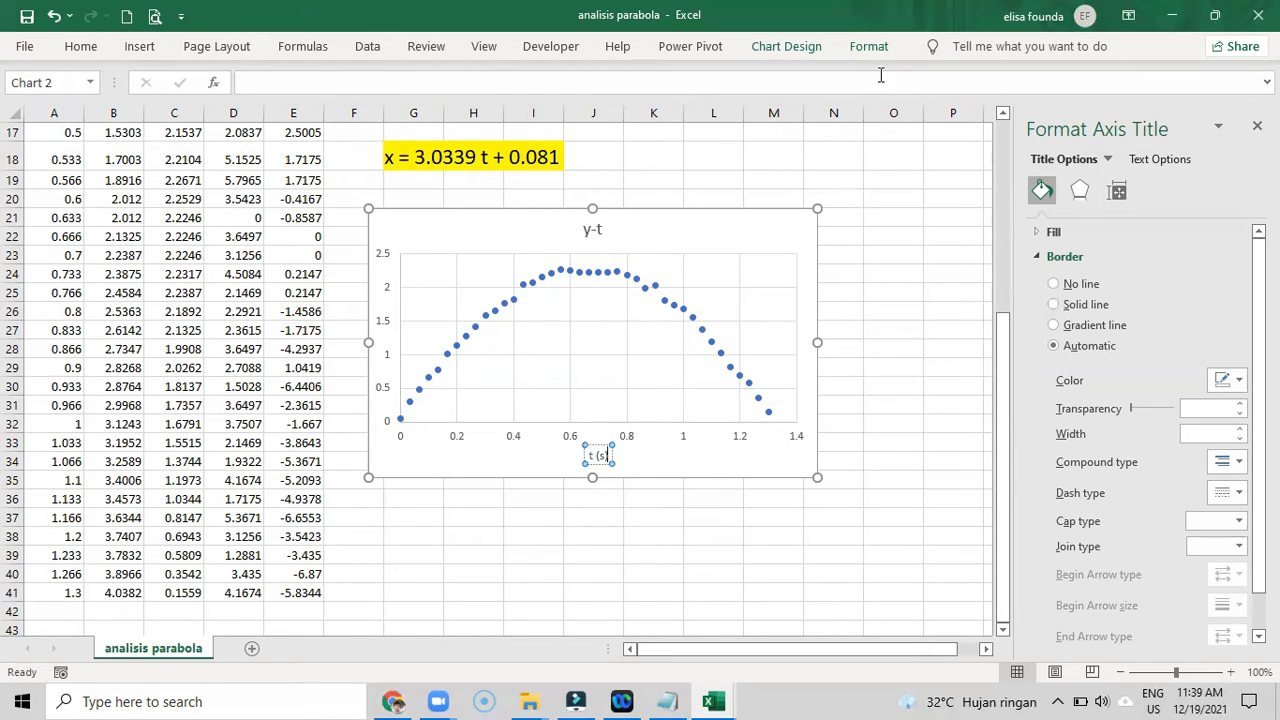
- Add a vertical axis title reading "y (m)" to the y-t chart
click(786, 46)
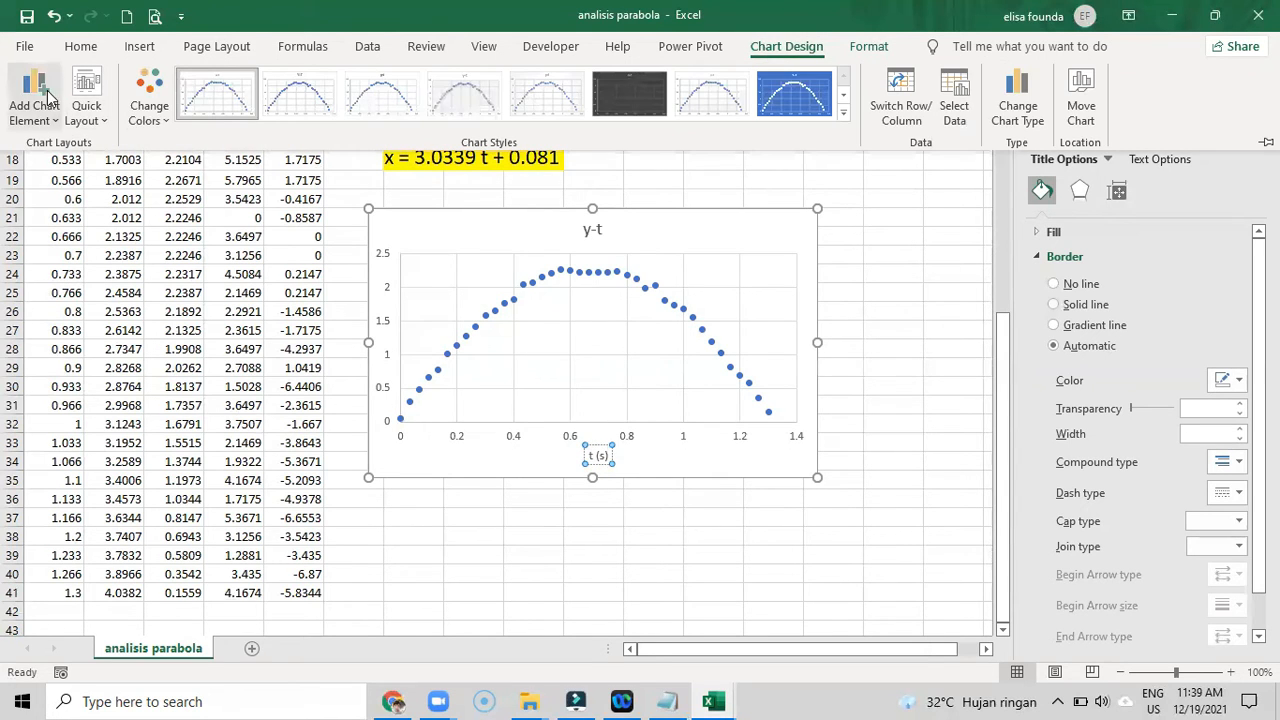
click(47, 97)
mouse_move(70, 172)
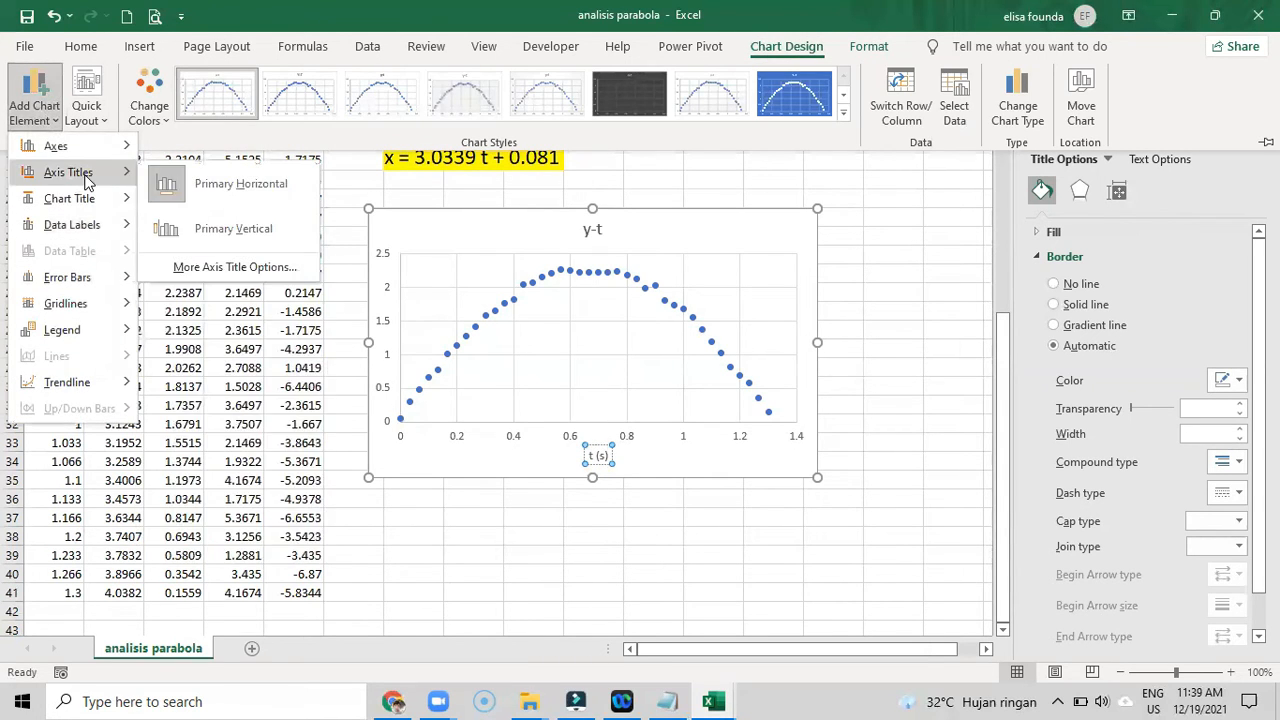
click(208, 230)
double_click(392, 343)
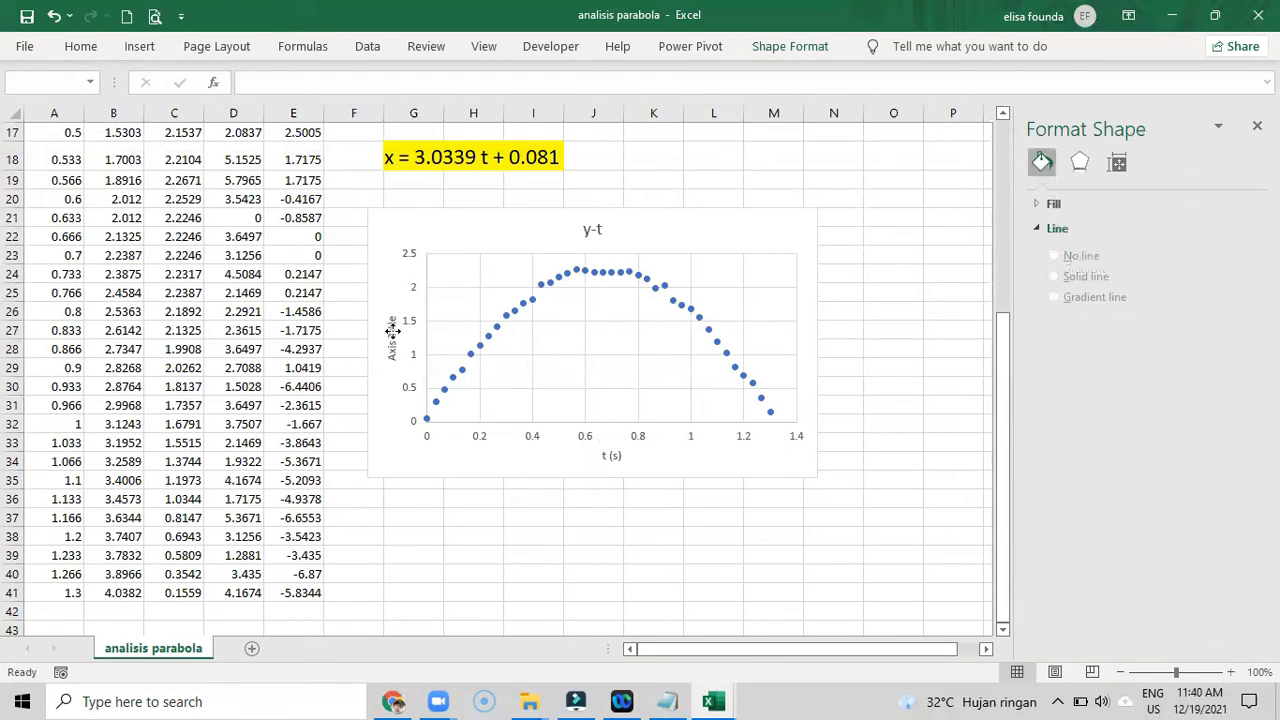
click(390, 338)
key(ctrl+a)
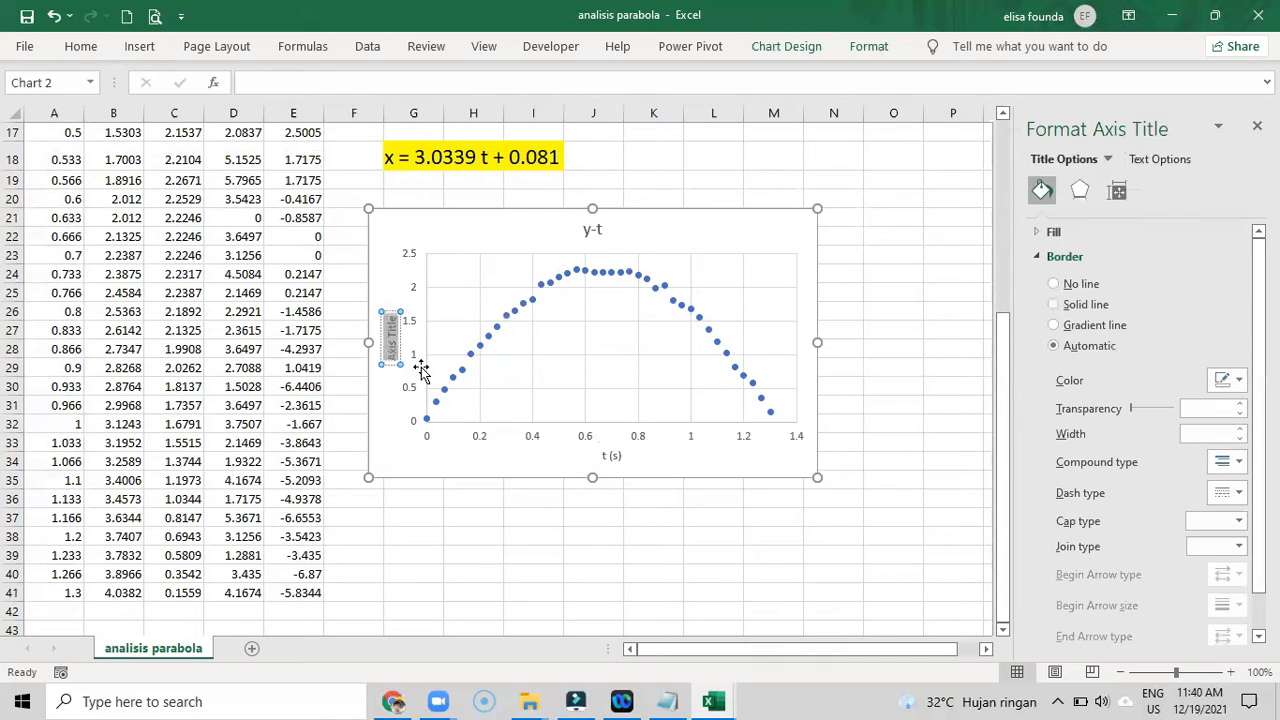
text(y (m))
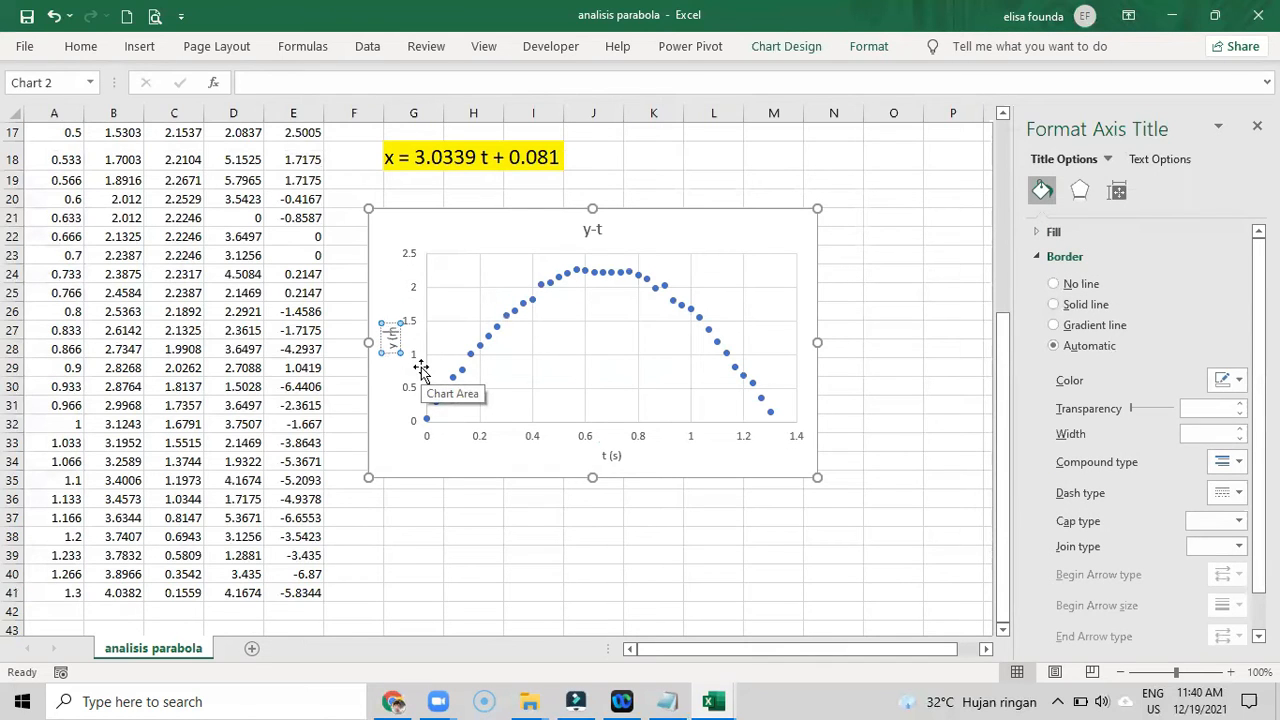
click(444, 557)
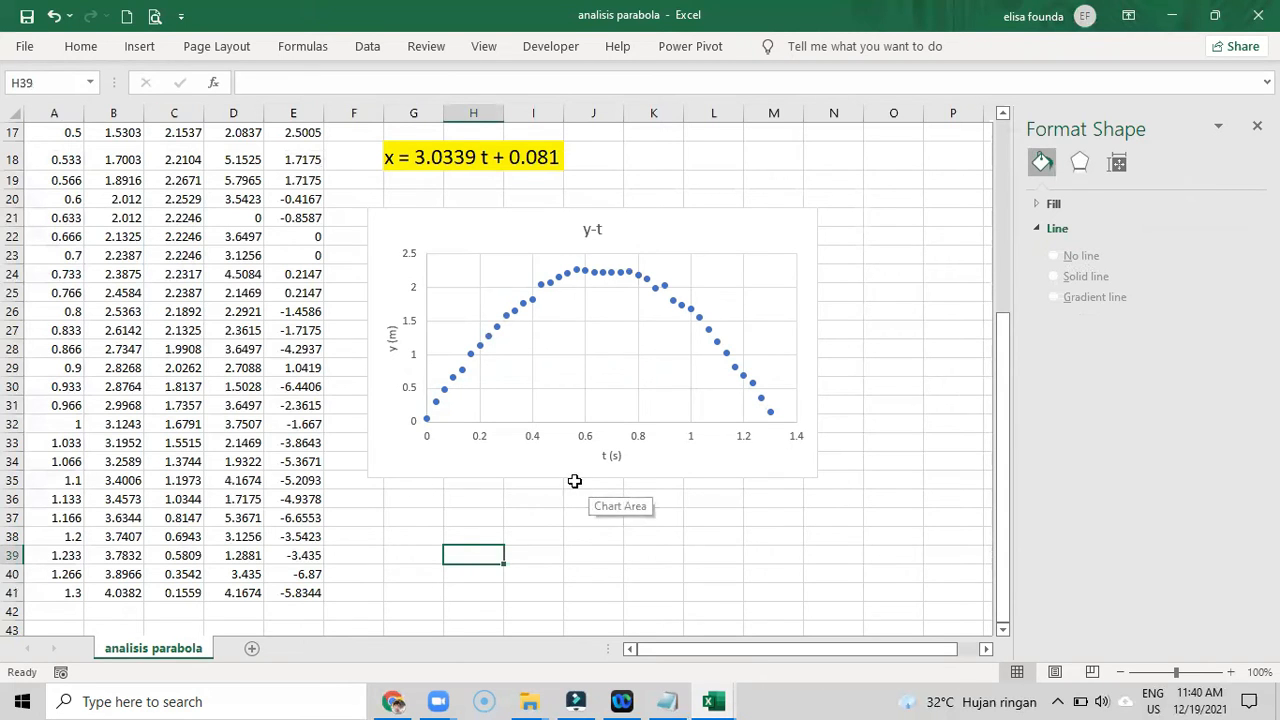
- Enter "v0x = 3.0339" in cell K18, in the same row as the x motion equation
scroll(580, 486, up, 1)
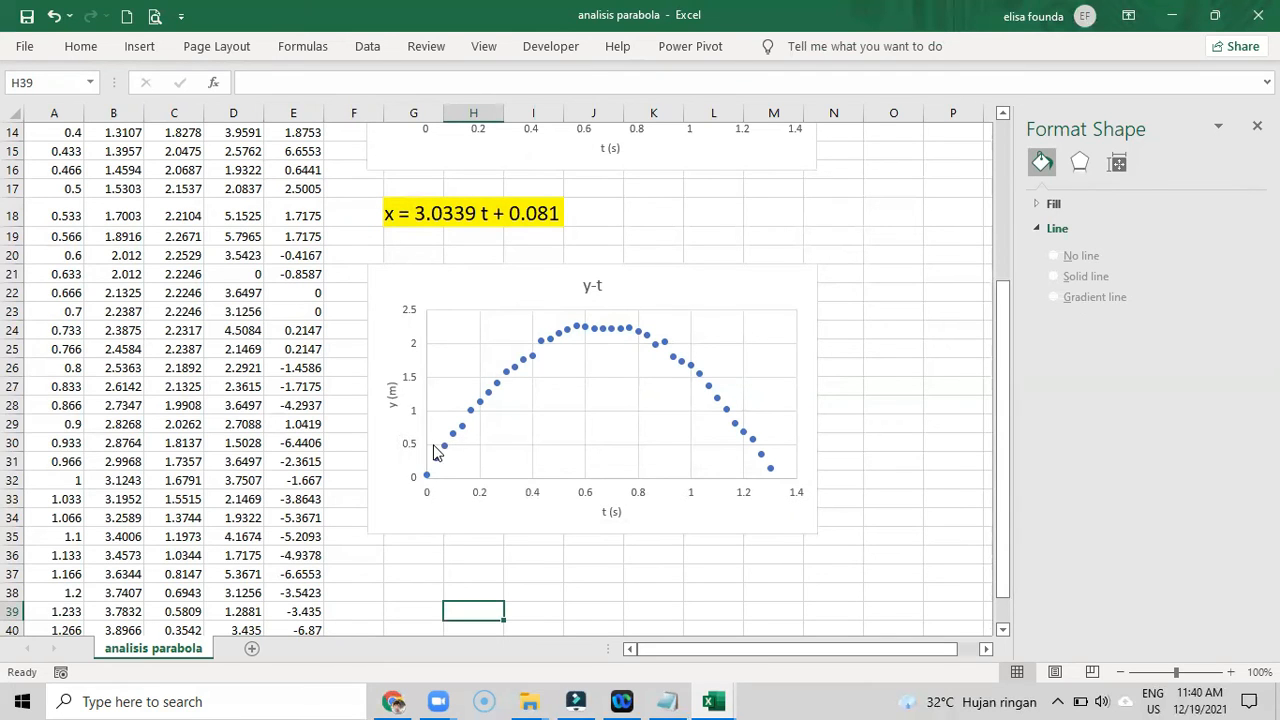
mouse_move(426, 481)
mouse_move(599, 337)
scroll(859, 367, up, 4)
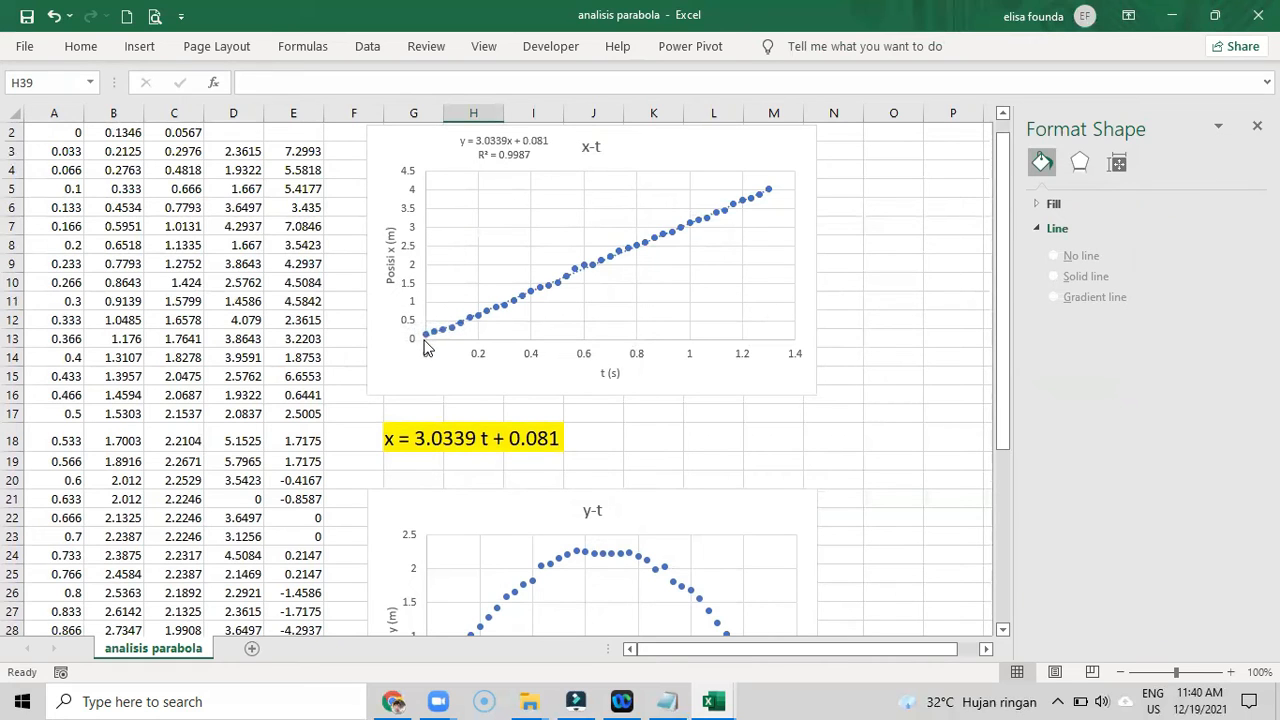
mouse_move(425, 346)
click(640, 430)
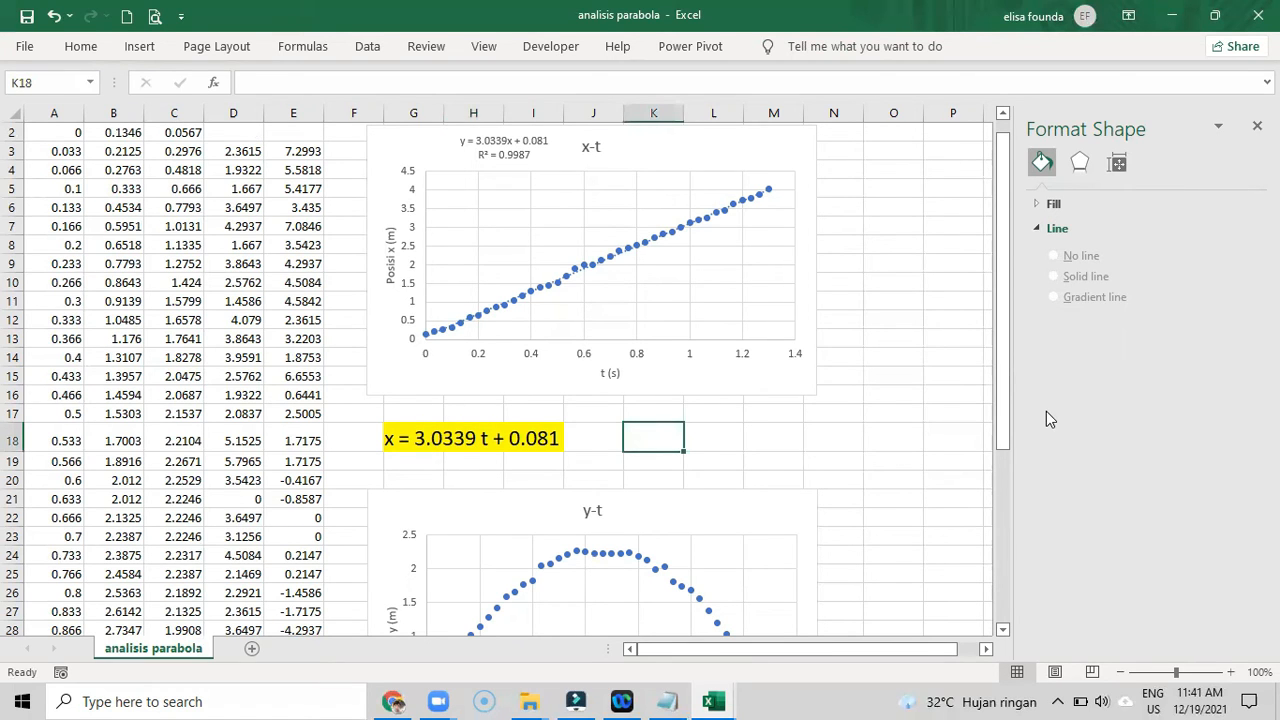
text(v0x)
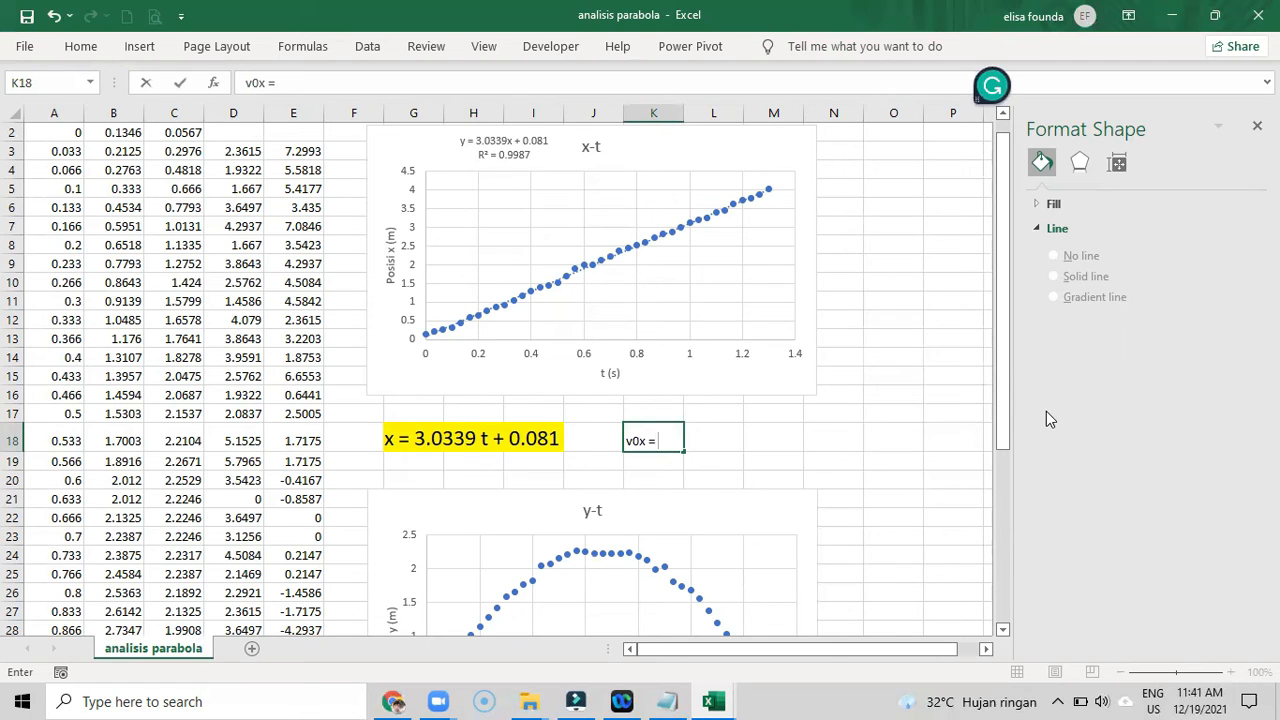
text( = 3.0339)
click(711, 449)
- Merge and center cells K18 and L18 and fill them with yellow
drag(641, 446, 726, 432)
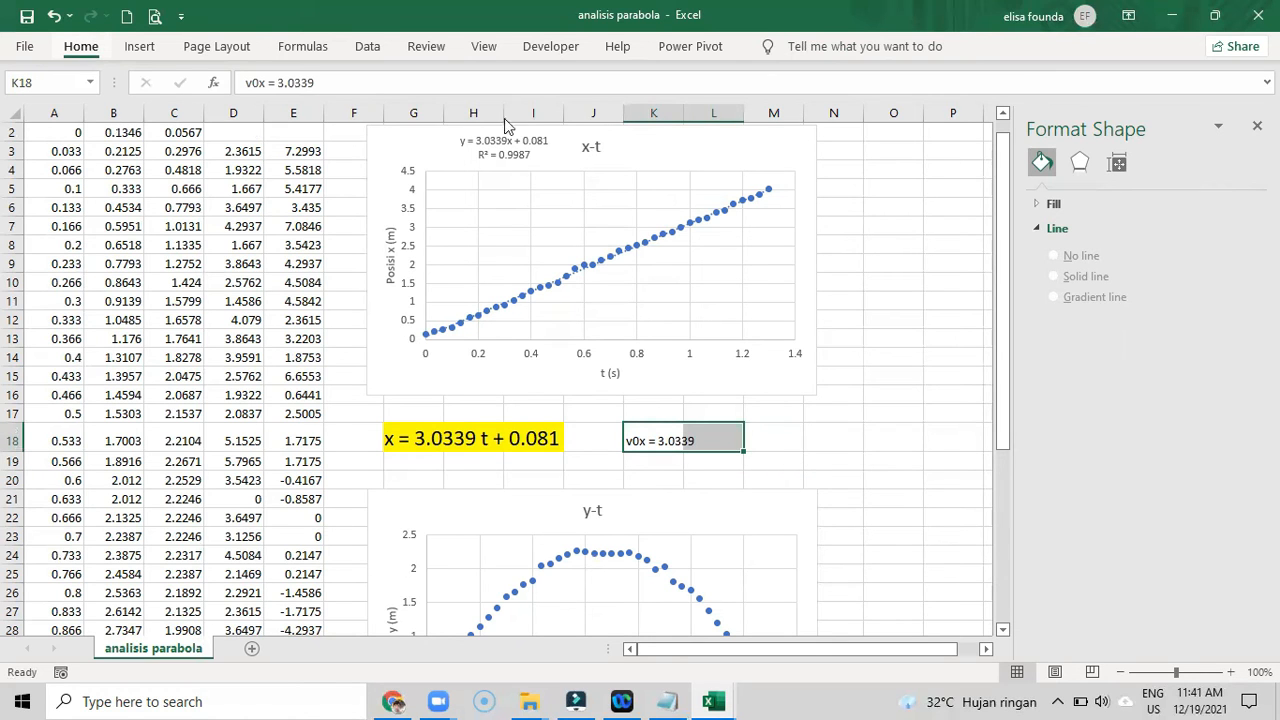
click(81, 46)
click(500, 111)
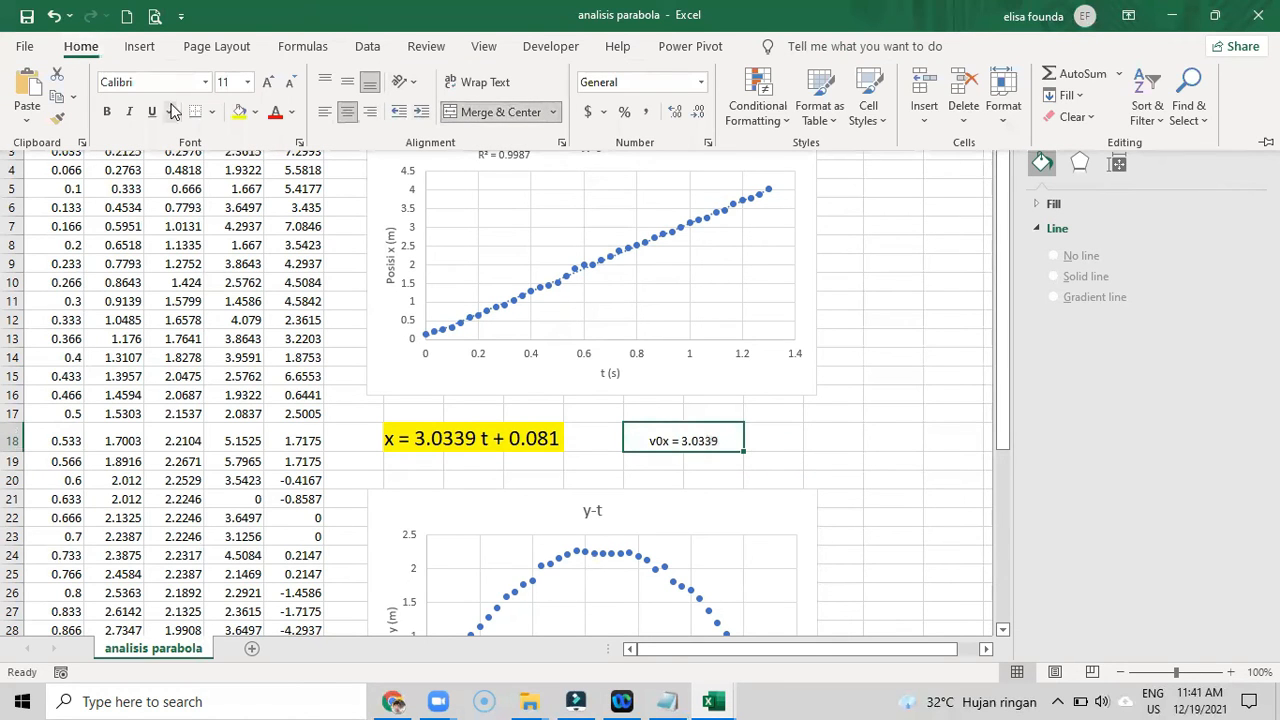
click(239, 111)
click(757, 441)
click(783, 437)
- Edit the text in the merged yellow cell K18 to read "v0x=vx = 3.0339"
click(660, 440)
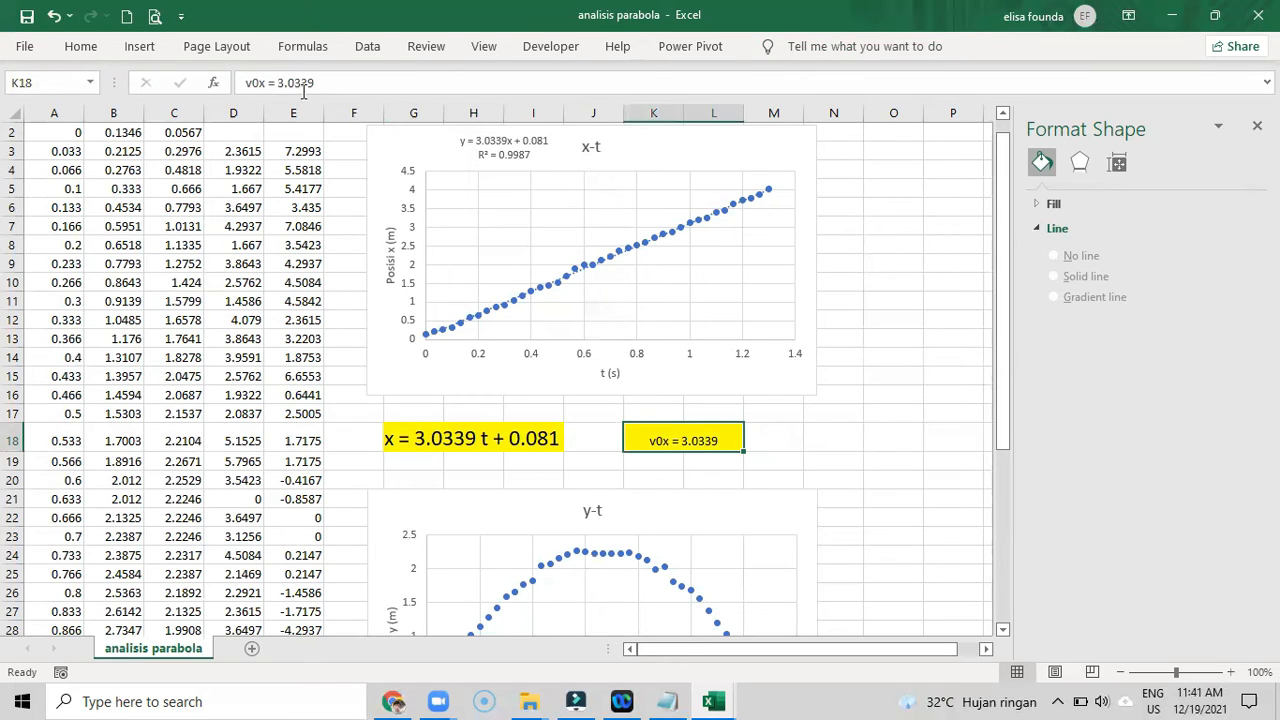
click(266, 82)
text(=vx)
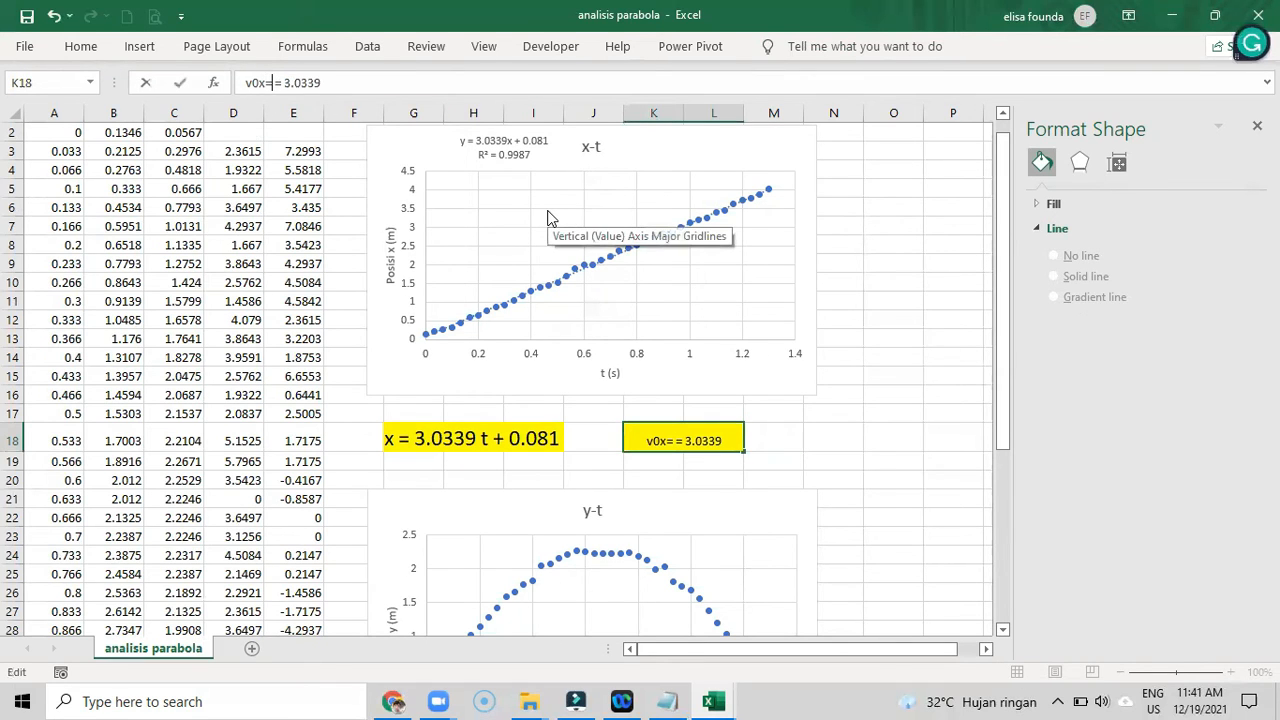
key(Return)
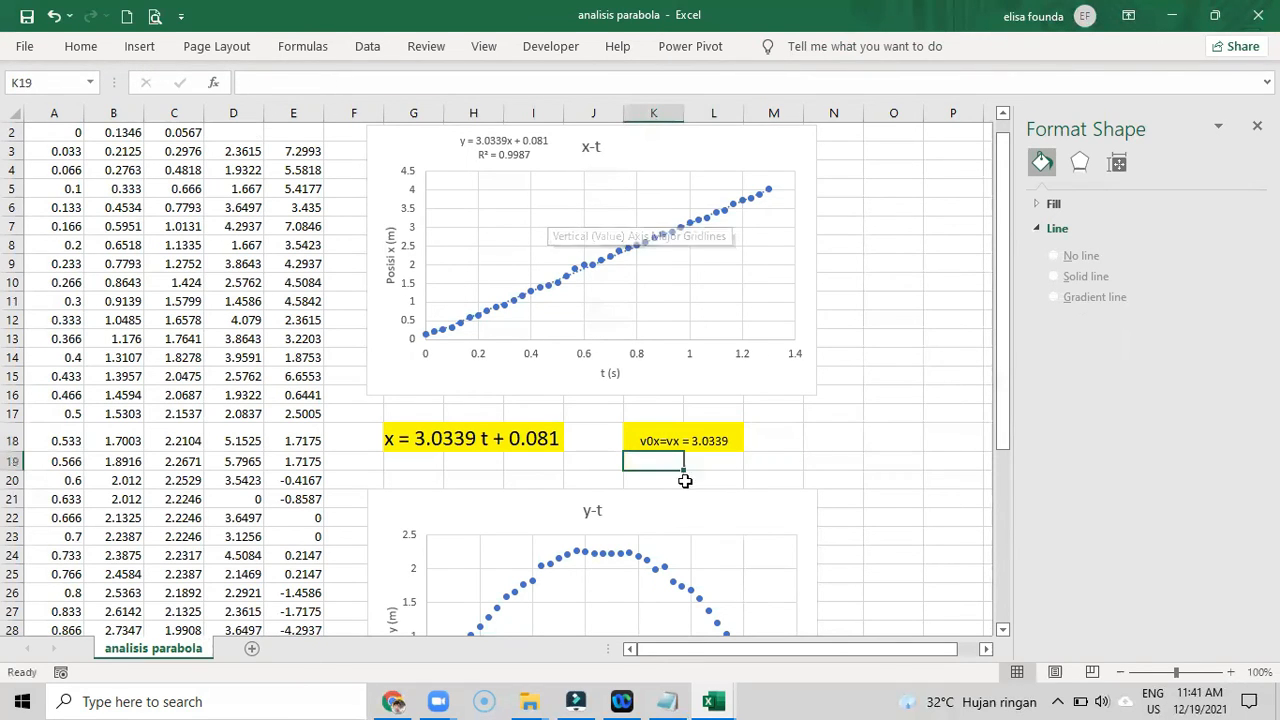
click(818, 448)
- Append the unit "m/s" to the velocity value in cell K18
scroll(818, 448, down, 1)
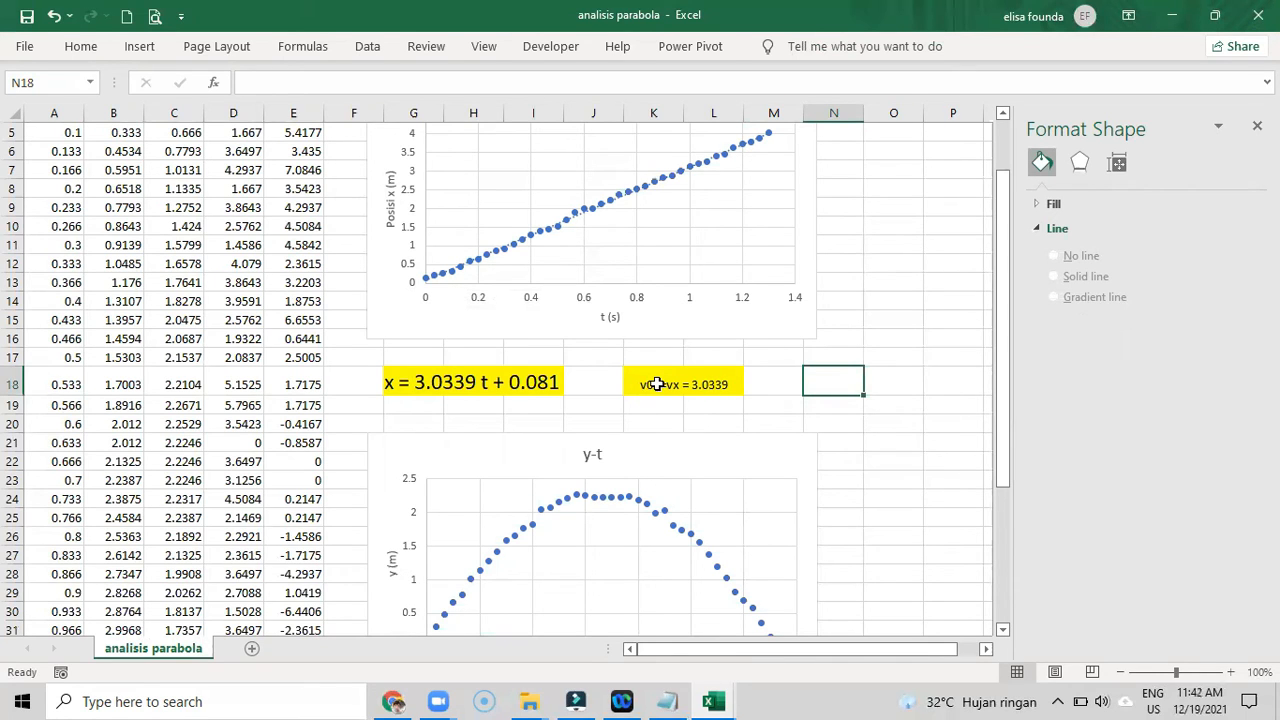
click(700, 389)
click(433, 80)
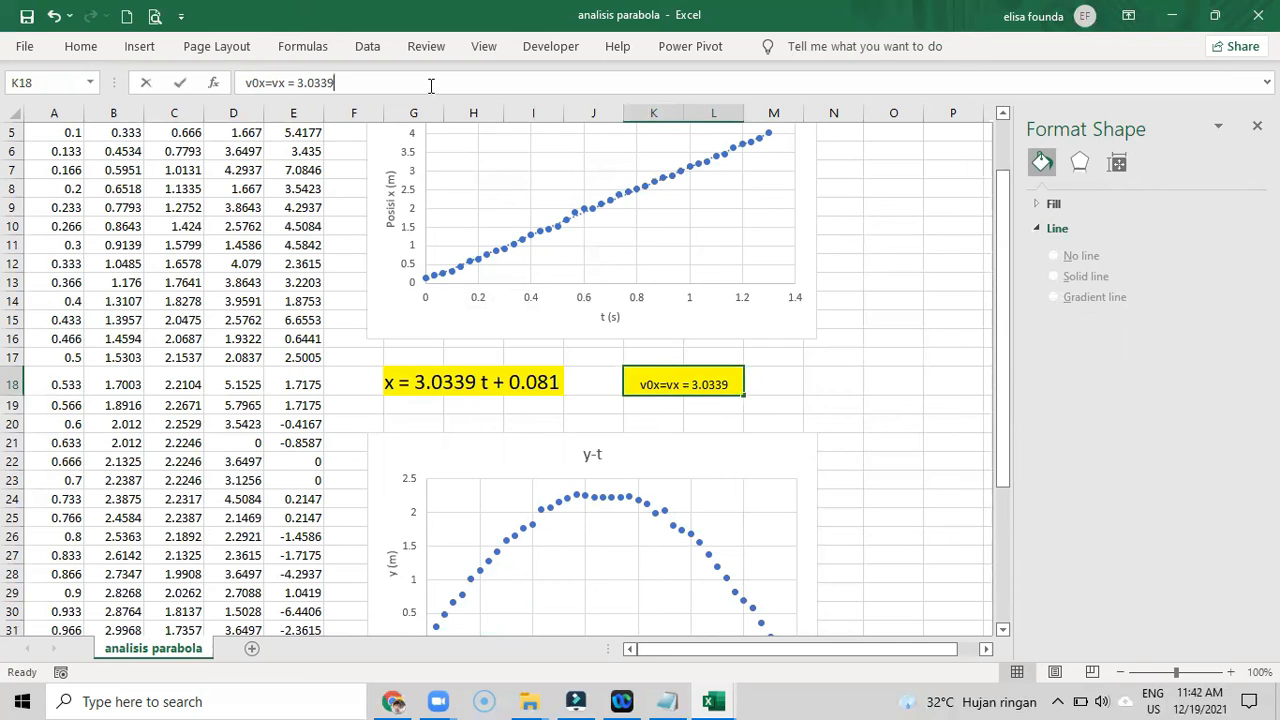
text(m/s)
key(Return)
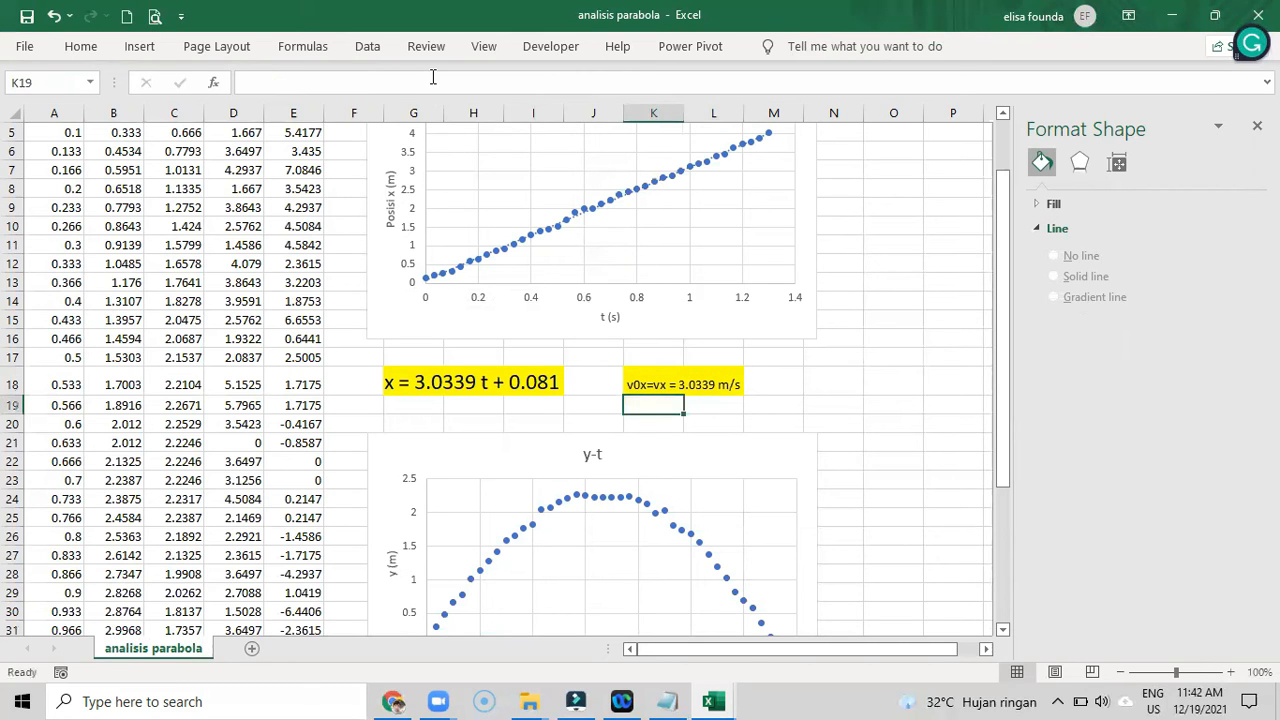
- Examine the y-t chart's data points and compare them with the t, y, vx and vy columns of the data table
scroll(766, 394, down, 4)
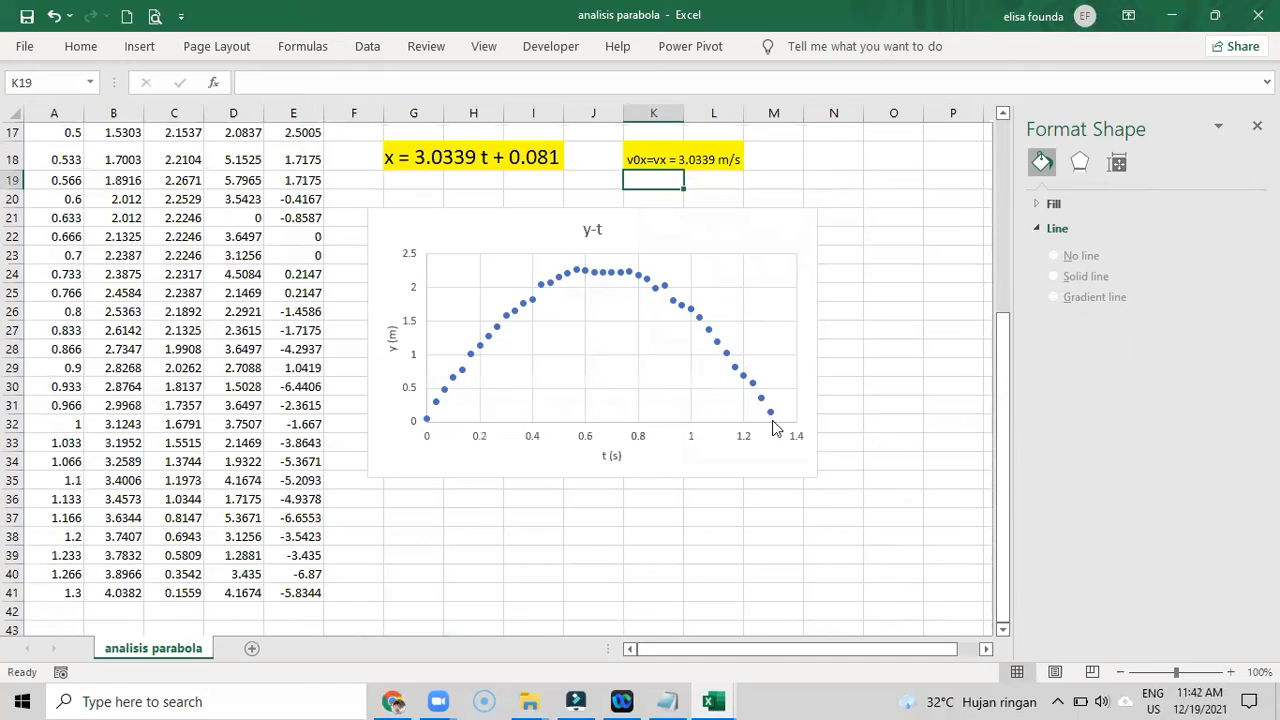
click(436, 406)
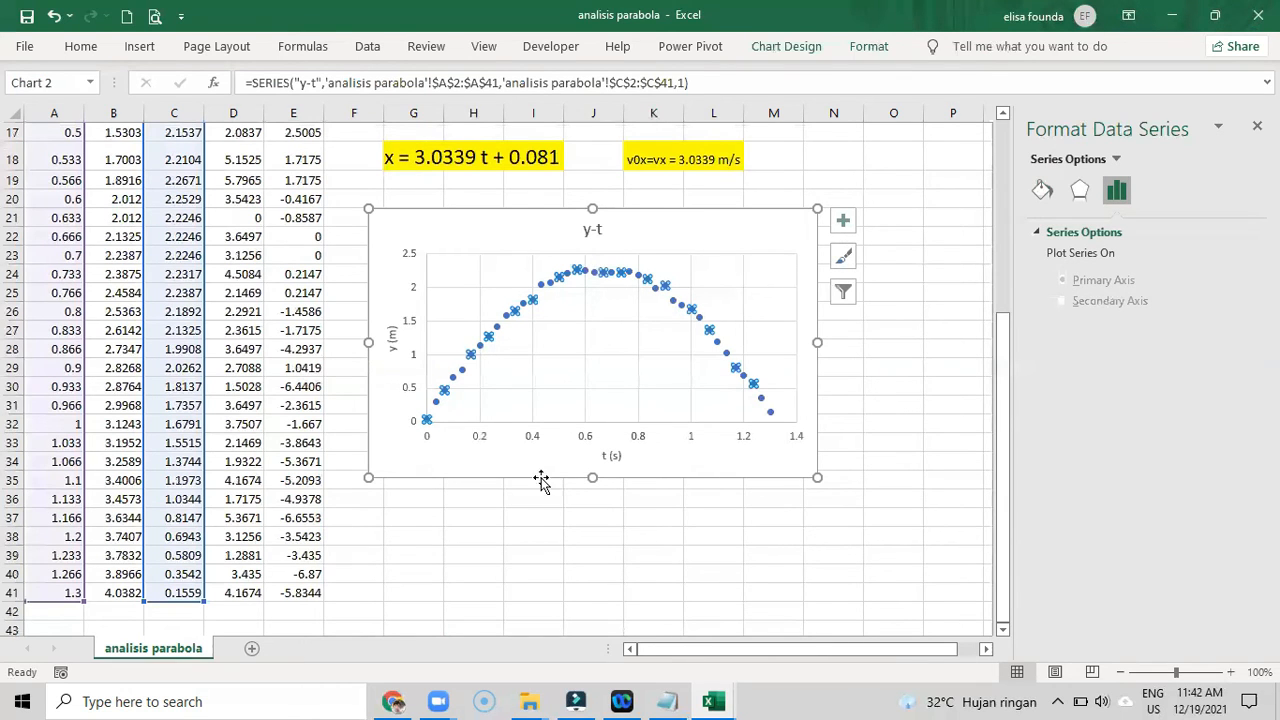
click(496, 502)
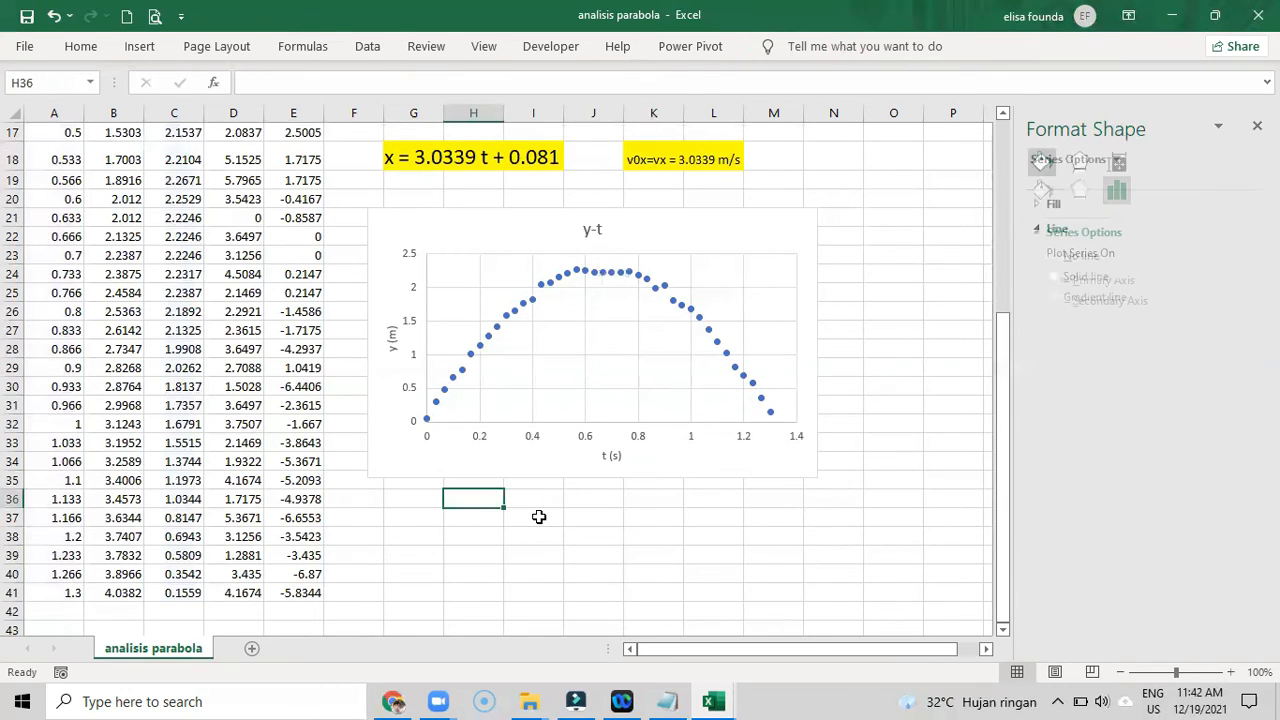
click(417, 497)
scroll(640, 434, up, 5)
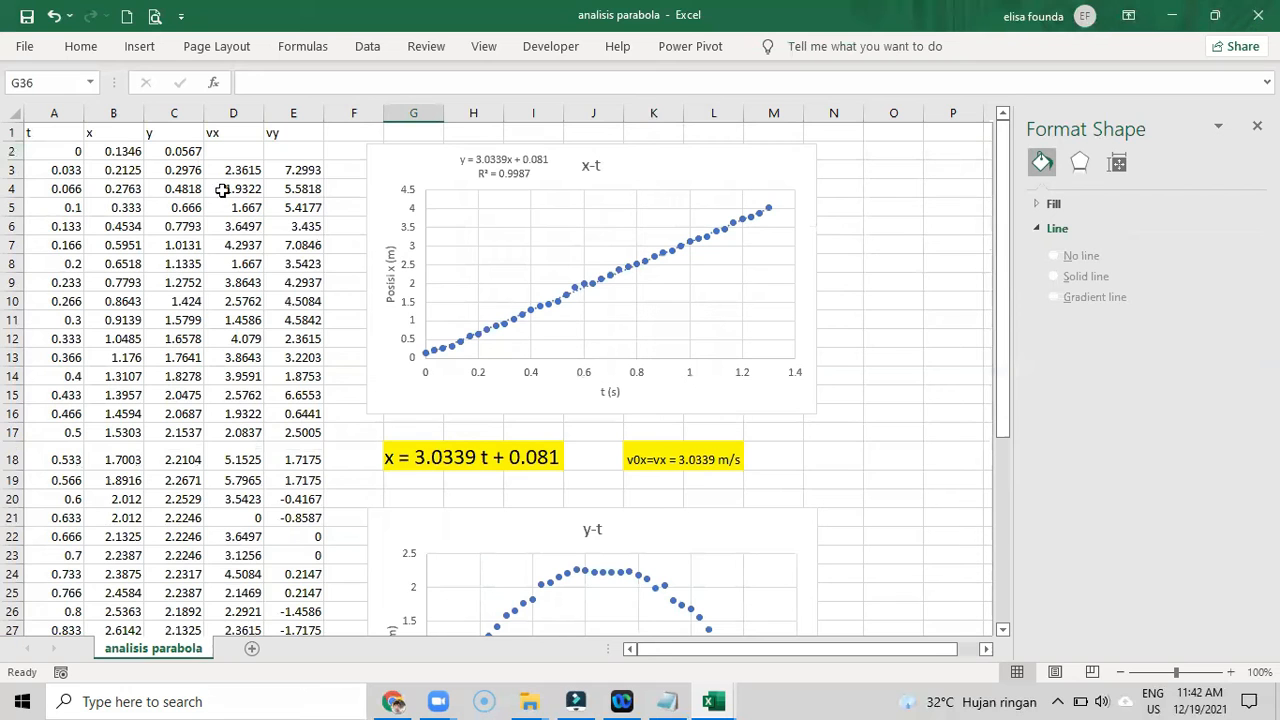
scroll(224, 321, down, 3)
scroll(224, 321, down, 4)
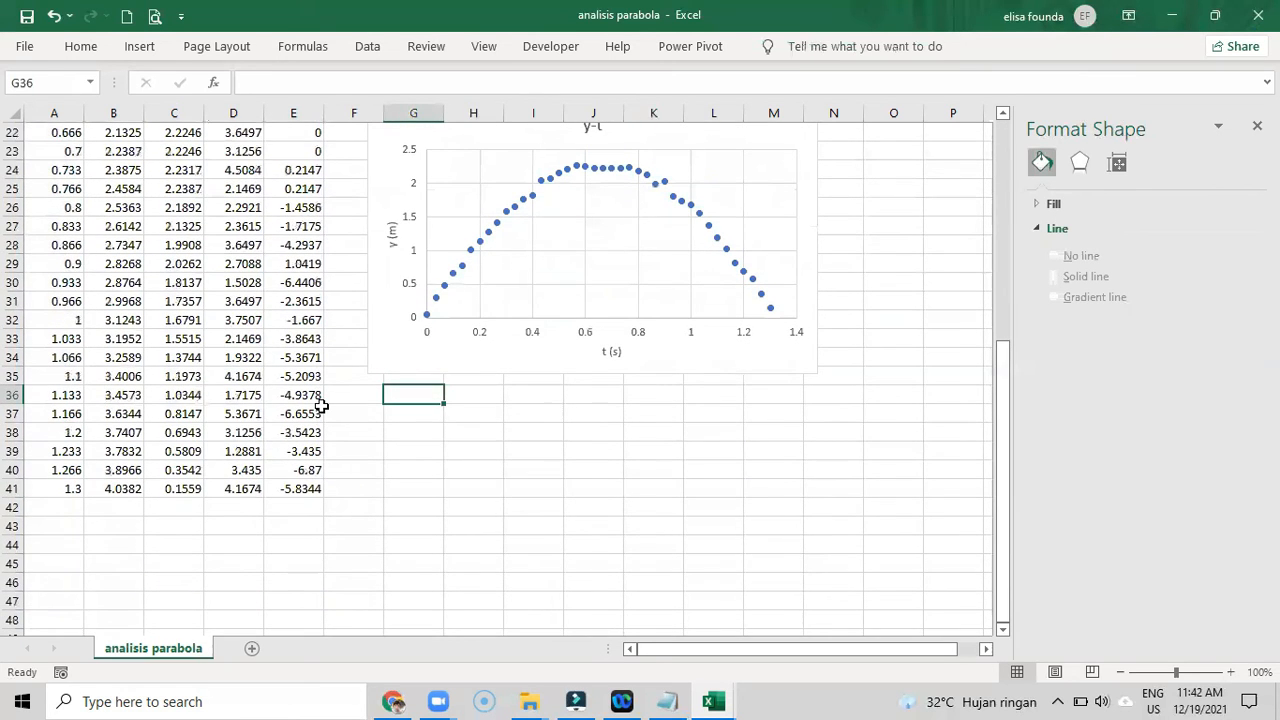
scroll(321, 406, up, 3)
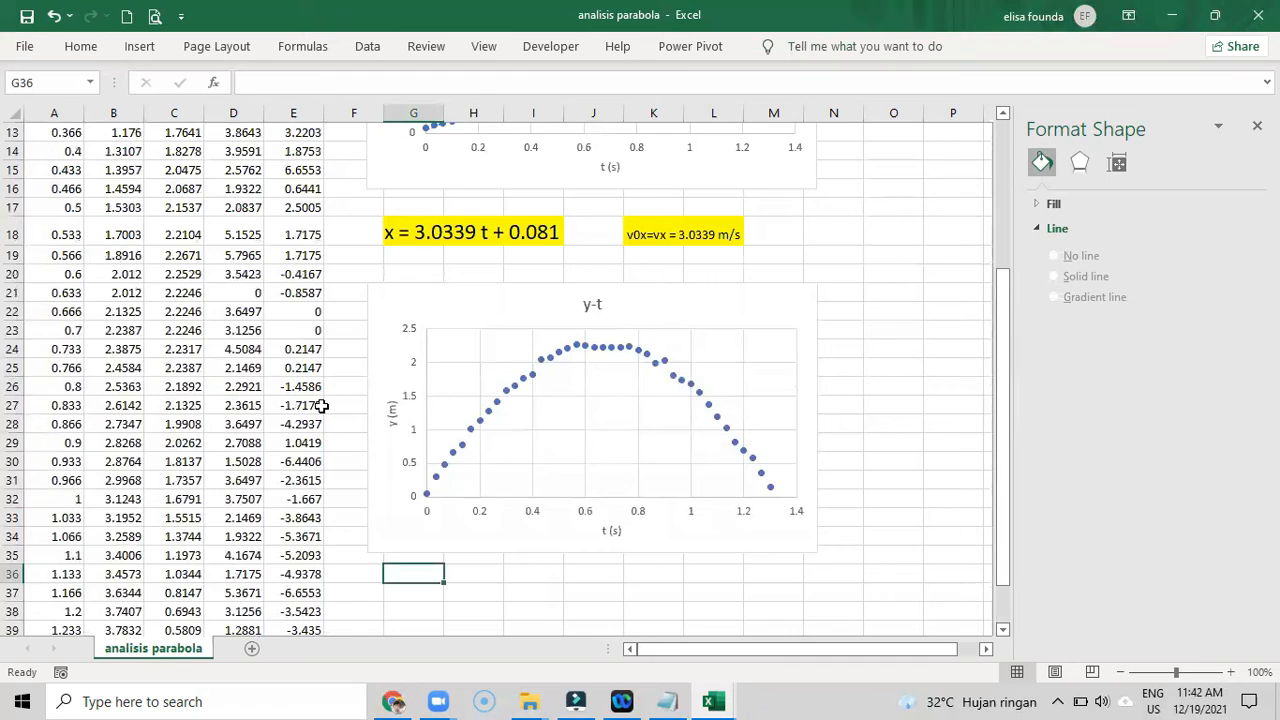
scroll(321, 406, up, 4)
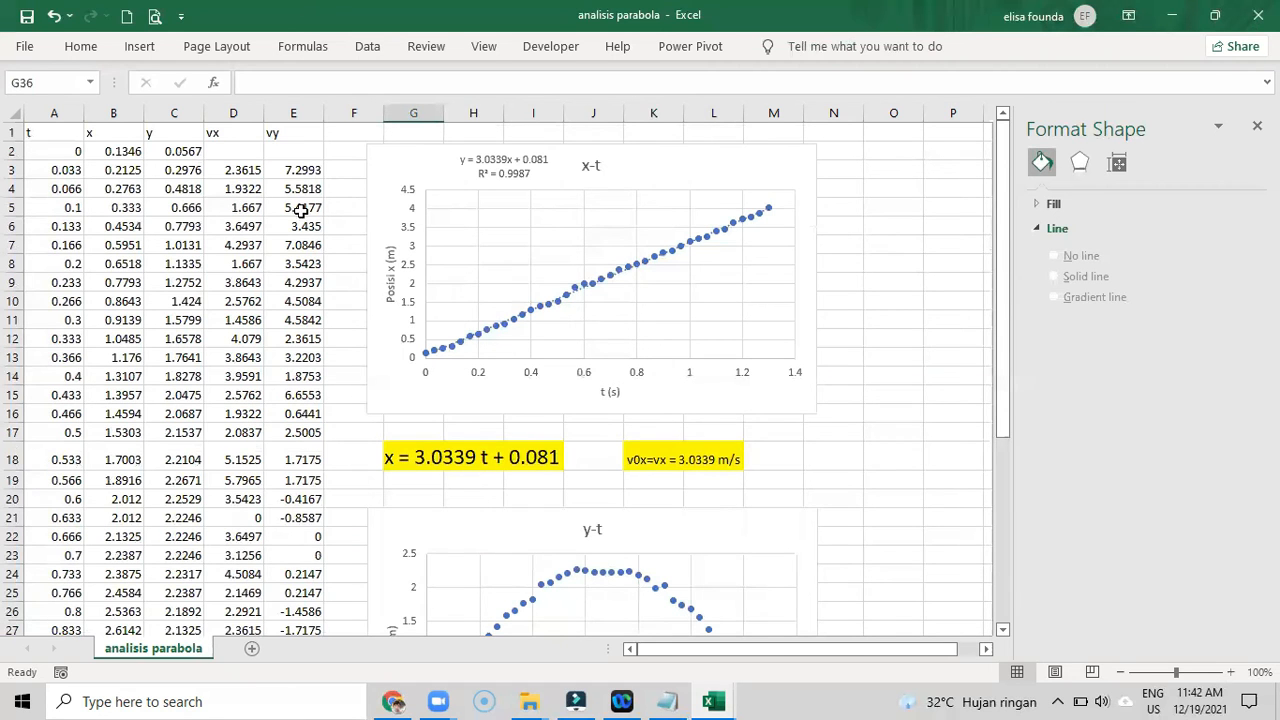
scroll(690, 516, down, 6)
scroll(690, 516, up, 6)
scroll(392, 463, down, 5)
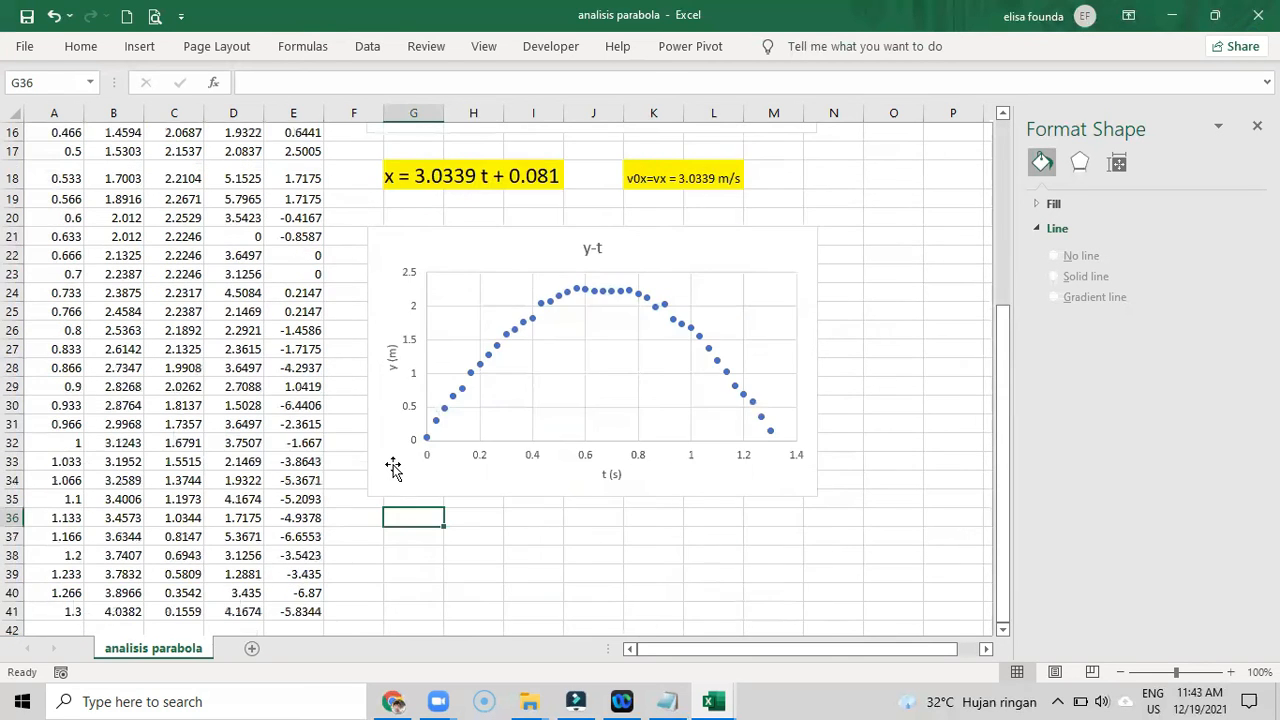
scroll(392, 466, down, 3)
- Insert an empty scatter chart with markers only and place it directly below the y-t chart
click(391, 363)
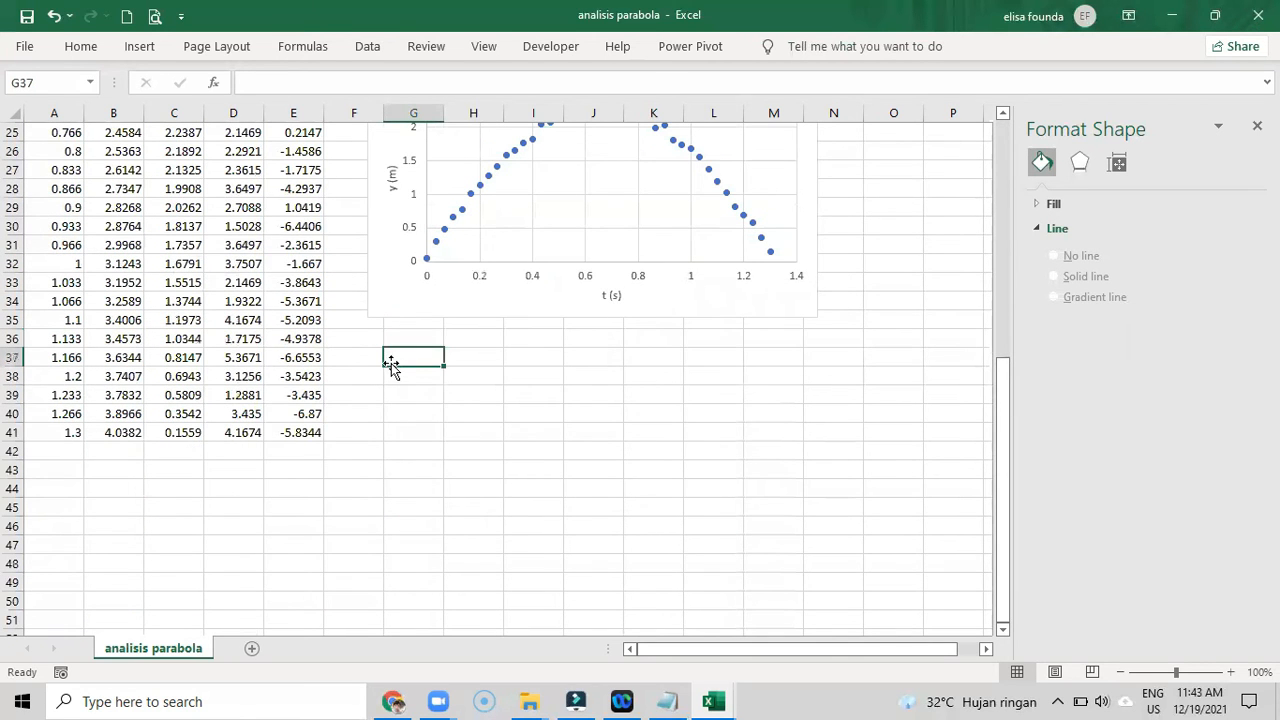
scroll(385, 387, up, 1)
scroll(385, 388, up, 1)
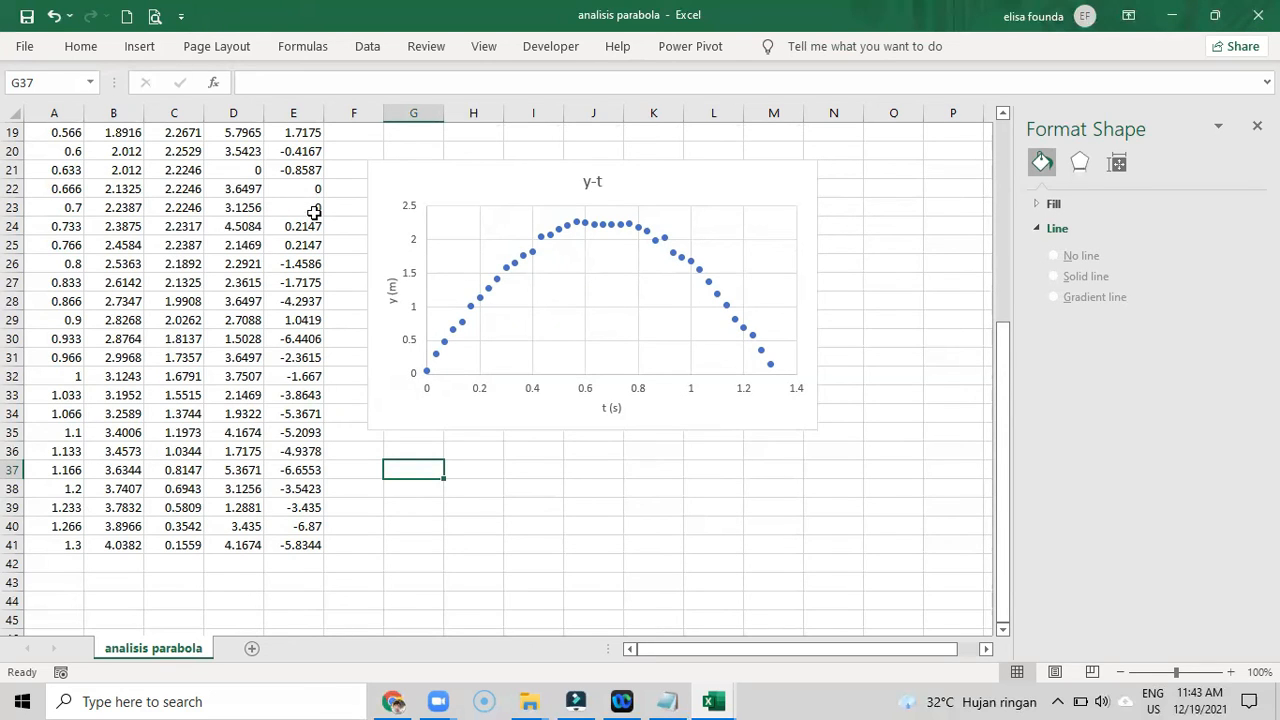
click(126, 52)
click(539, 120)
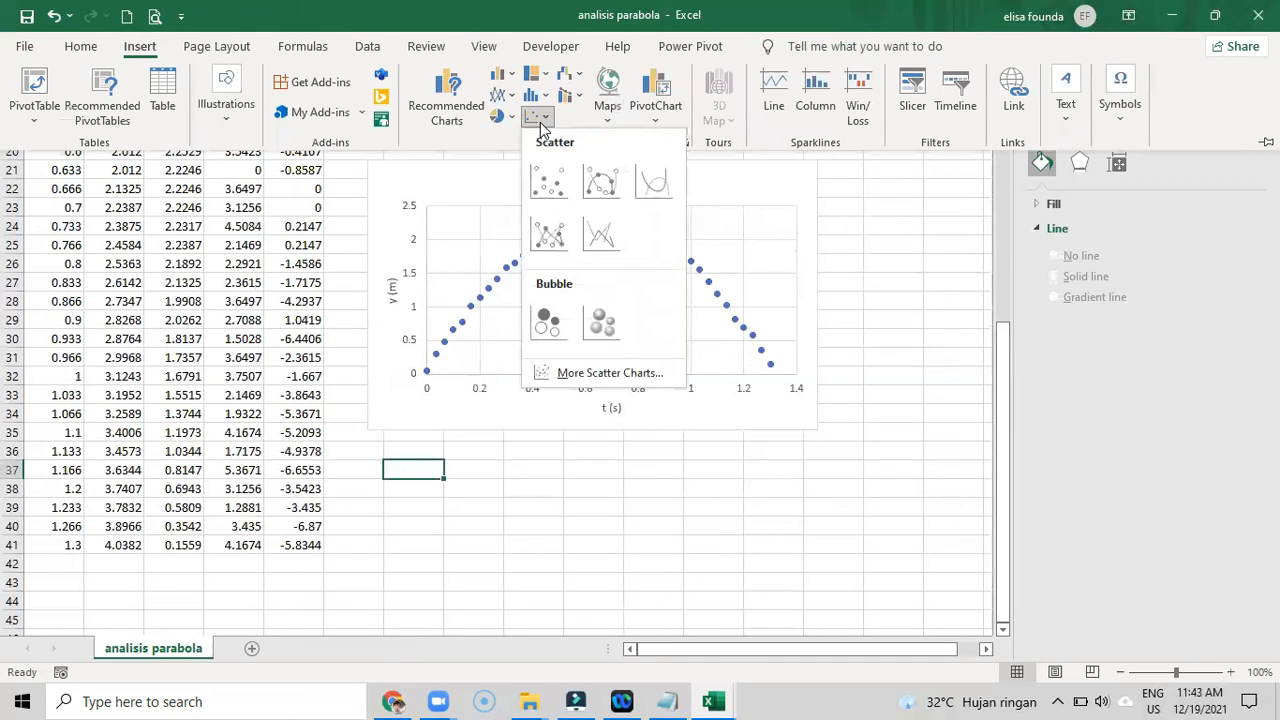
click(562, 192)
drag(404, 243, 500, 452)
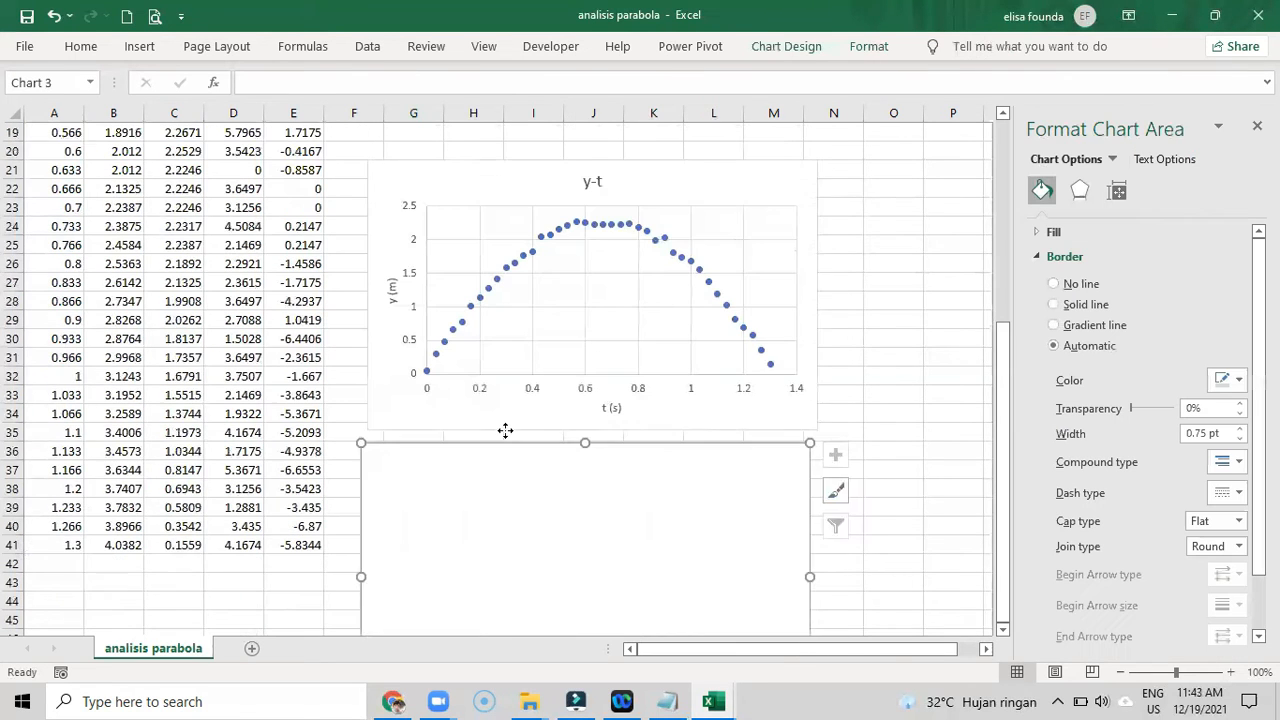
- Add a data series to the empty chart with the time values A2:A41 as its X values
click(556, 494)
right_click(556, 494)
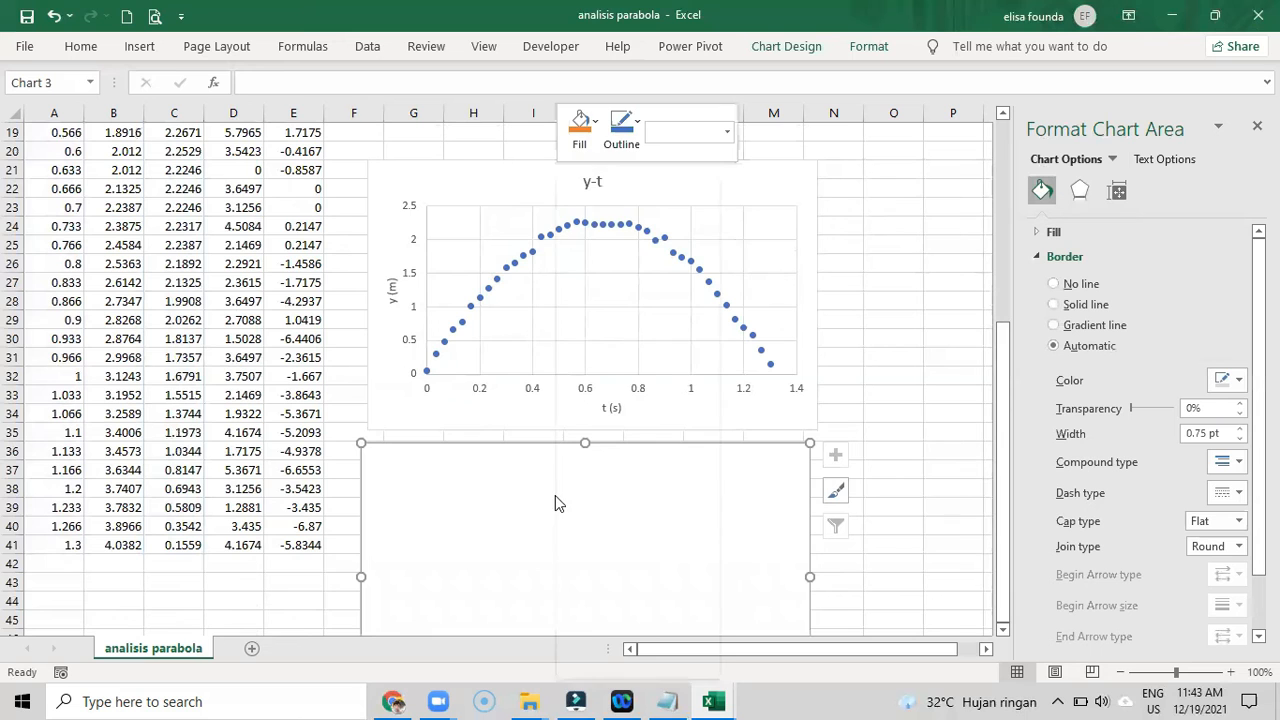
click(611, 418)
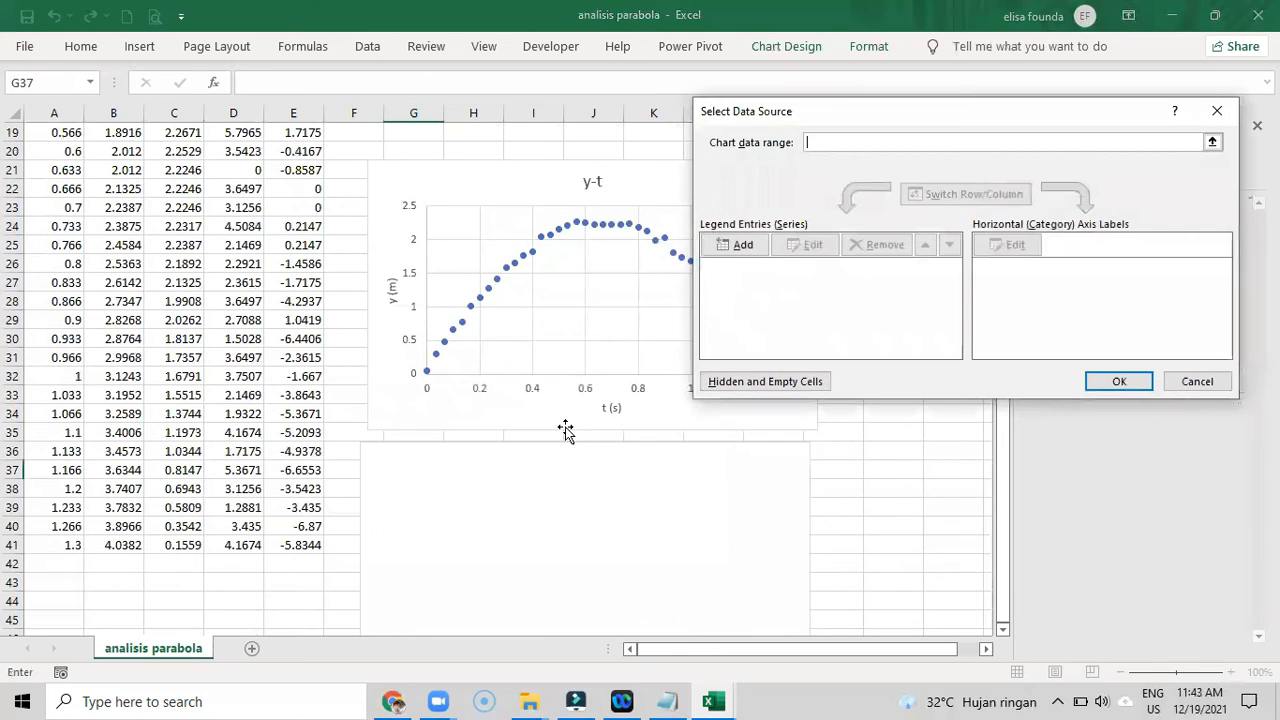
click(737, 249)
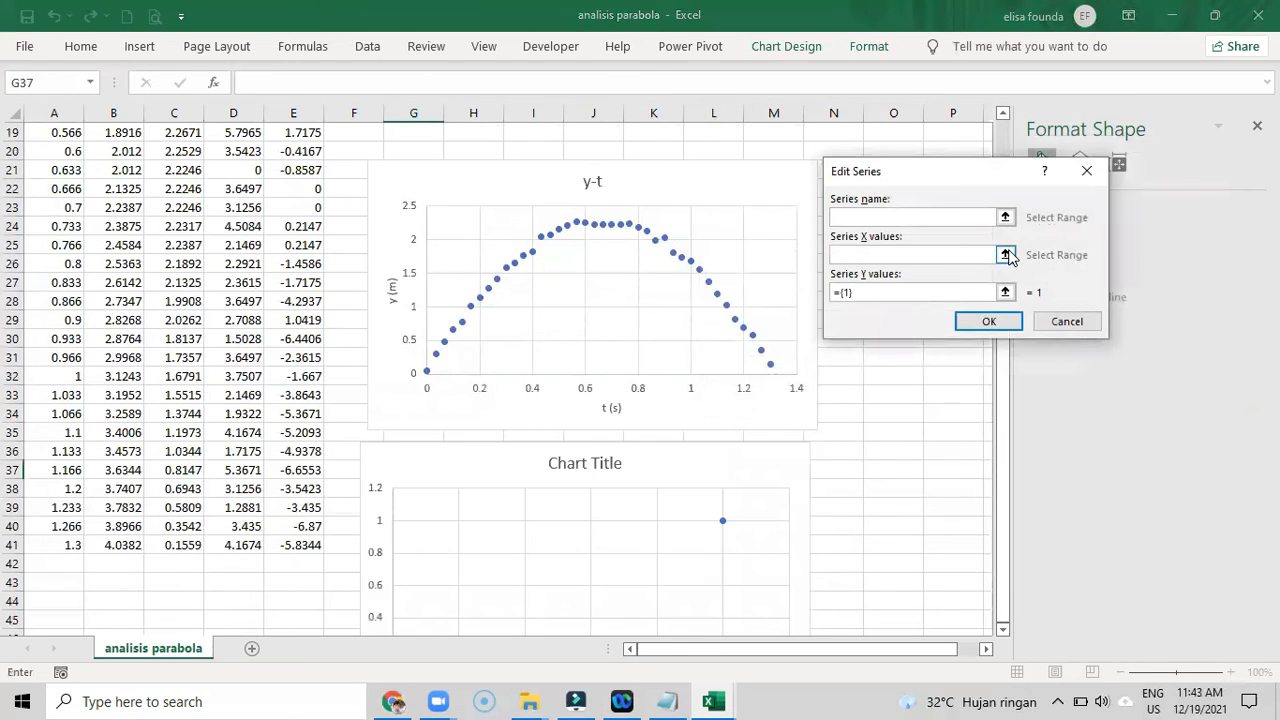
click(1005, 254)
scroll(60, 188, up, 6)
drag(62, 151, 38, 591)
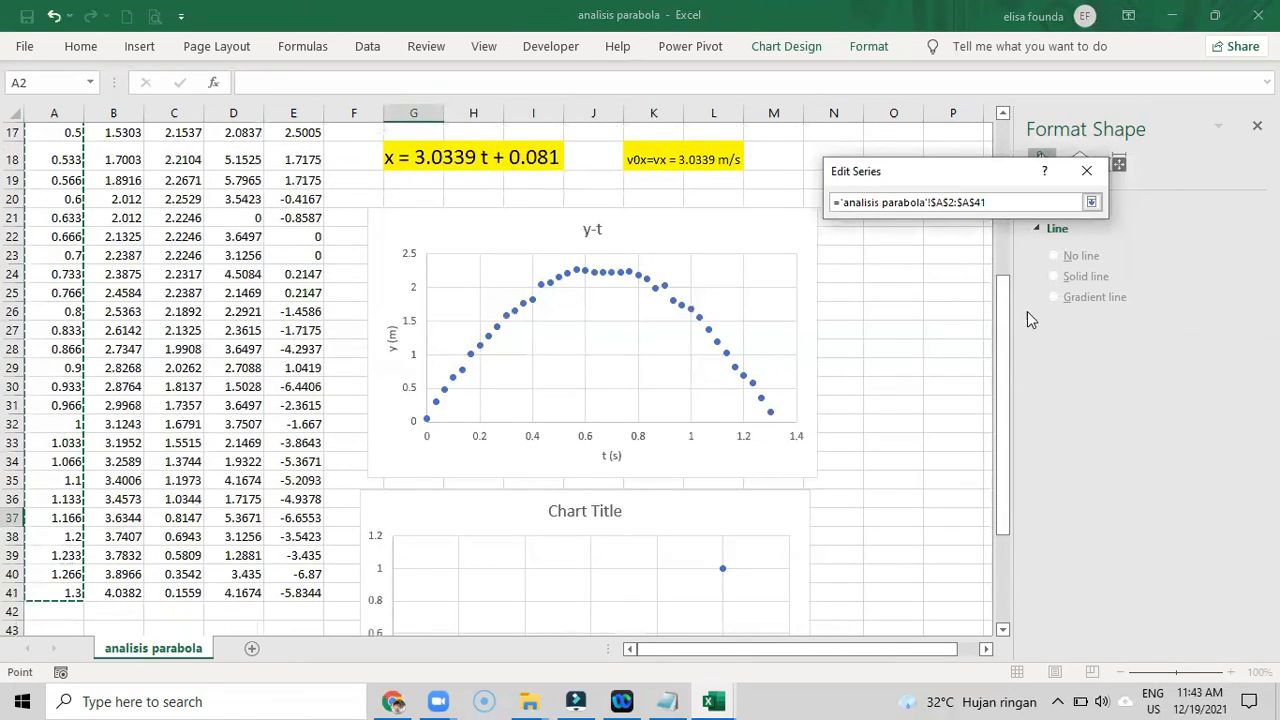
click(1091, 202)
- Set the new series' Y values to the vy data in E2:E41
click(1006, 292)
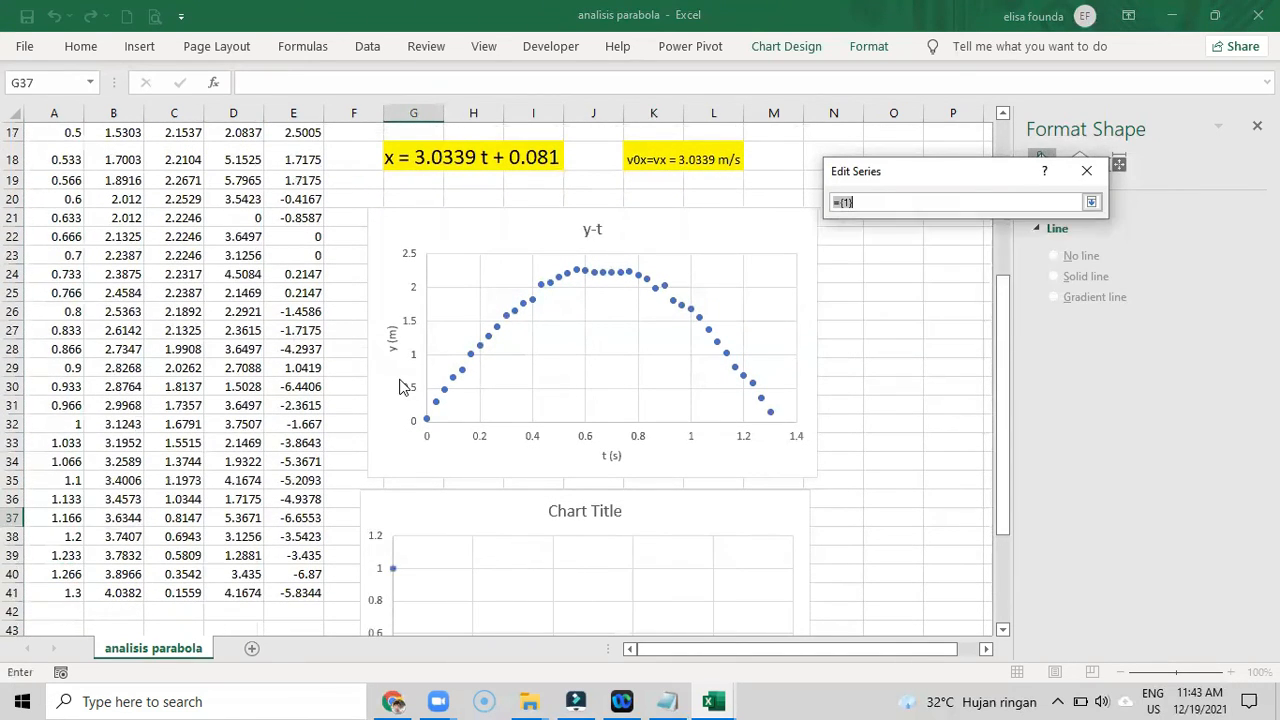
scroll(405, 388, up, 5)
drag(286, 154, 292, 594)
click(1088, 203)
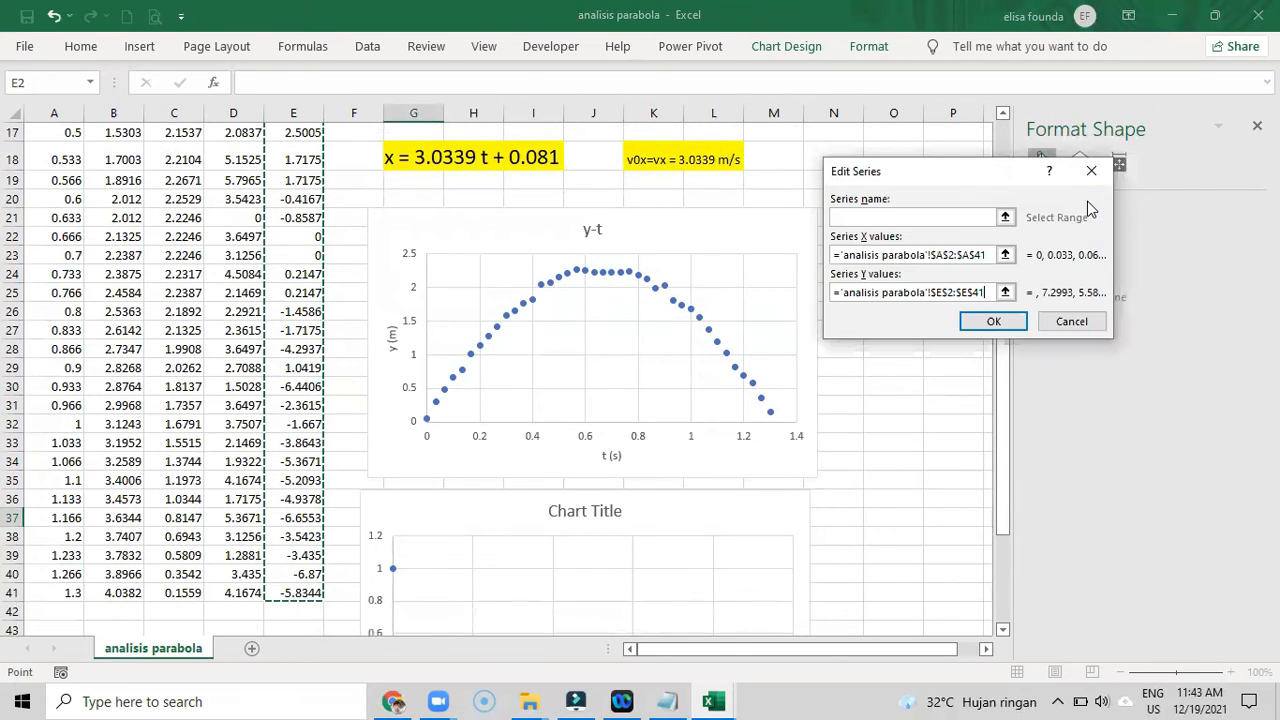
click(993, 322)
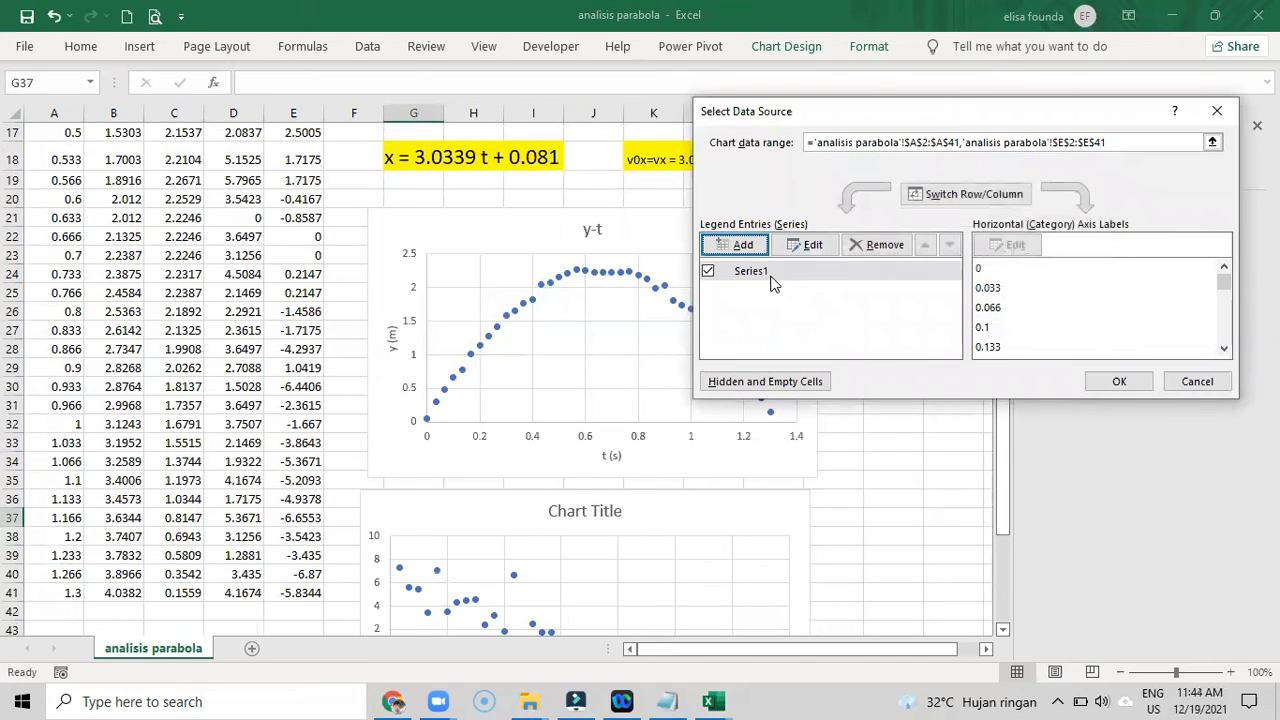
- Name the new chart's series "vy-t" and apply the data source settings
click(806, 246)
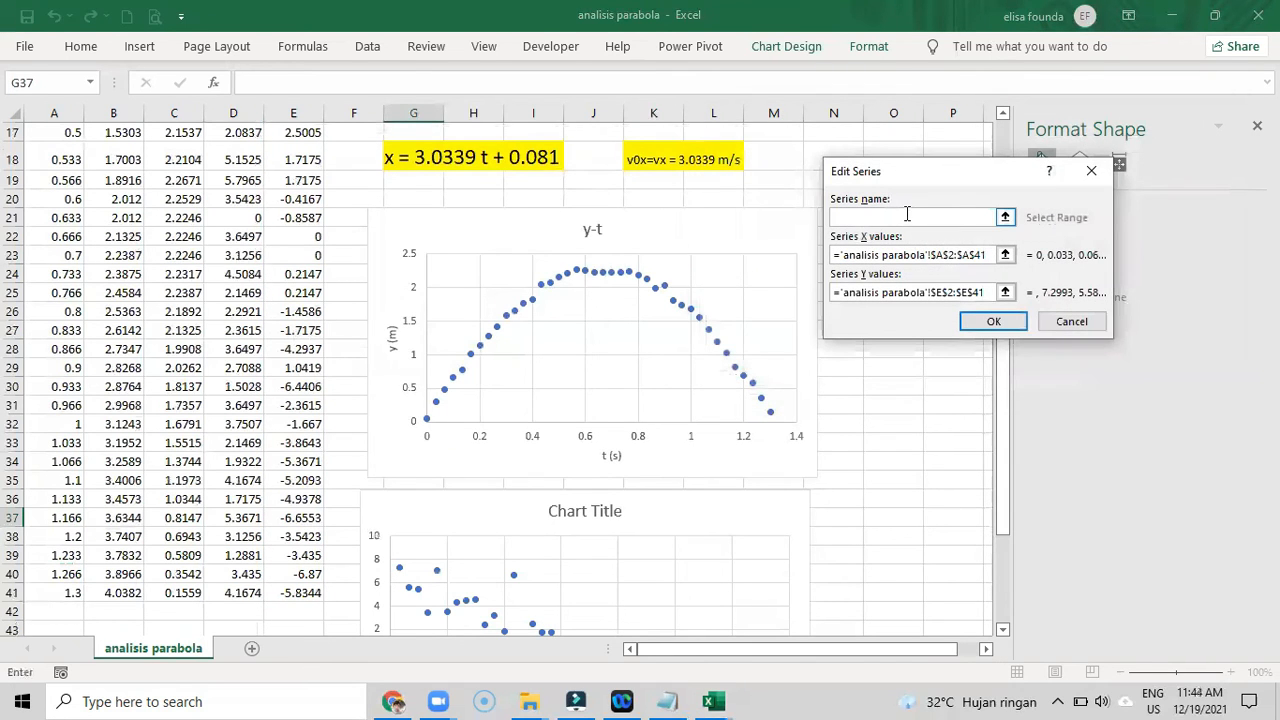
text(vy-t)
click(993, 321)
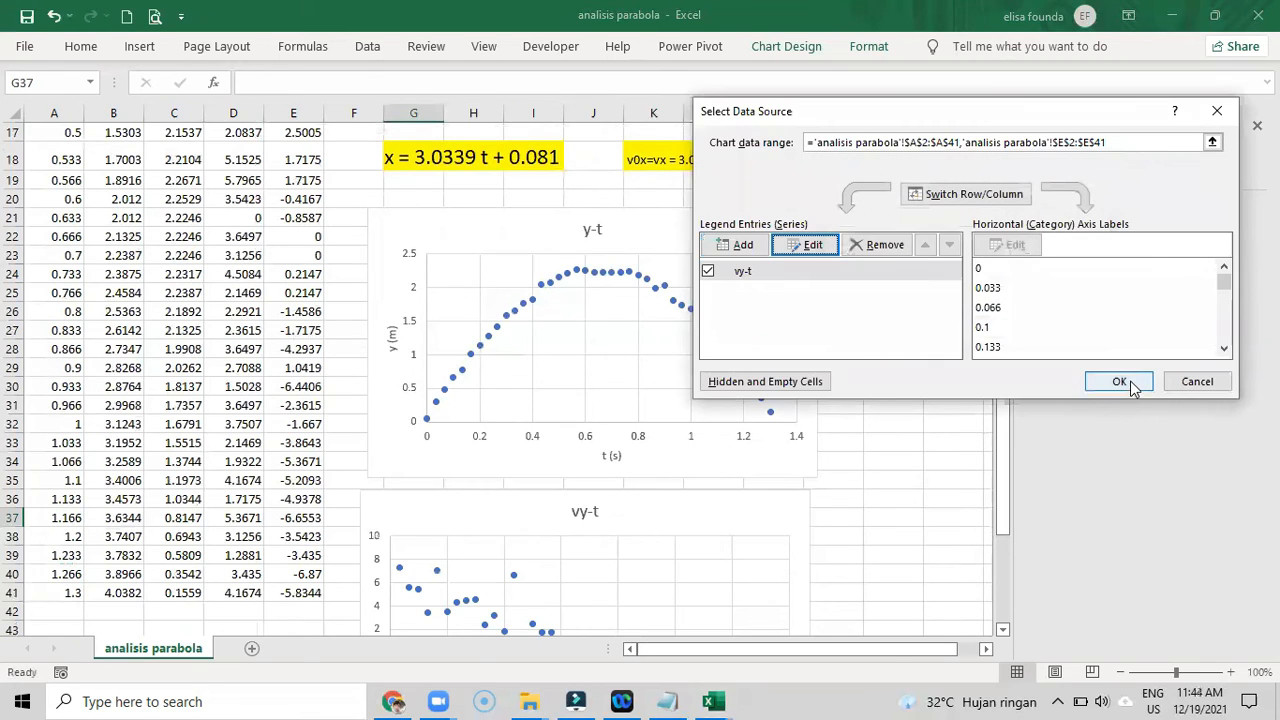
click(1119, 382)
scroll(782, 435, down, 5)
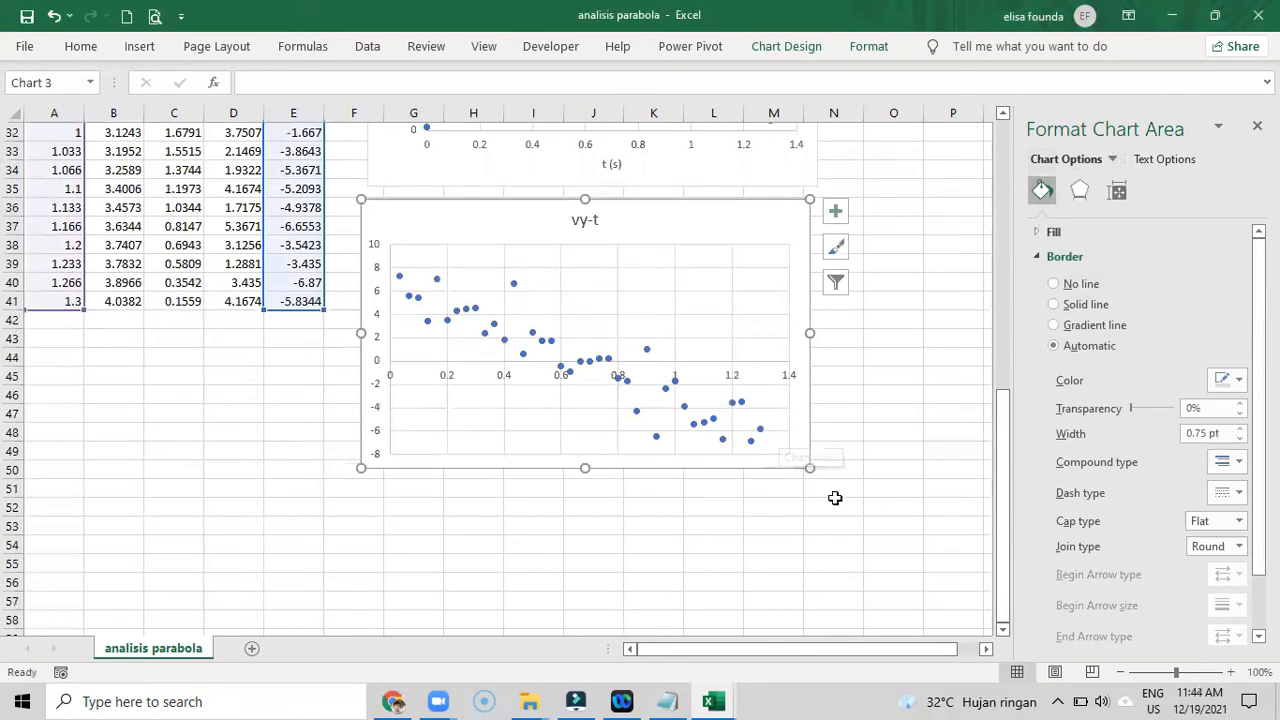
click(722, 527)
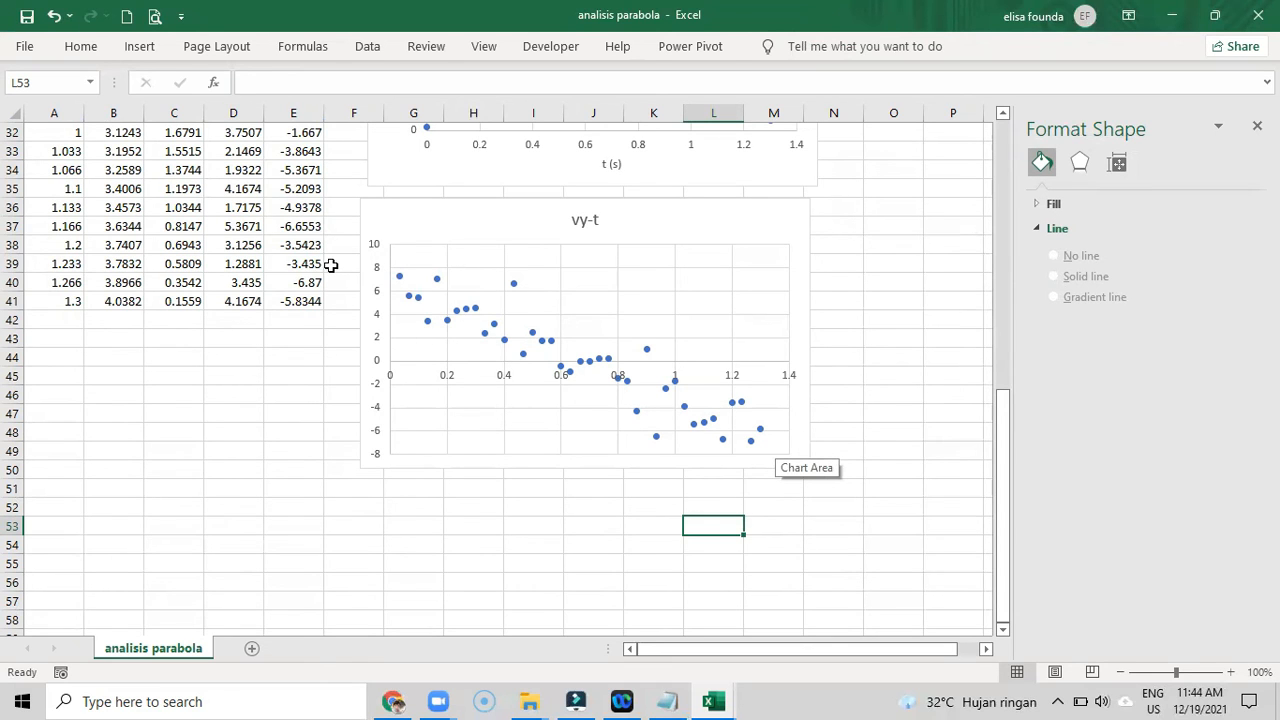
- Add a linear trendline to the data series of the vy-t chart
click(436, 281)
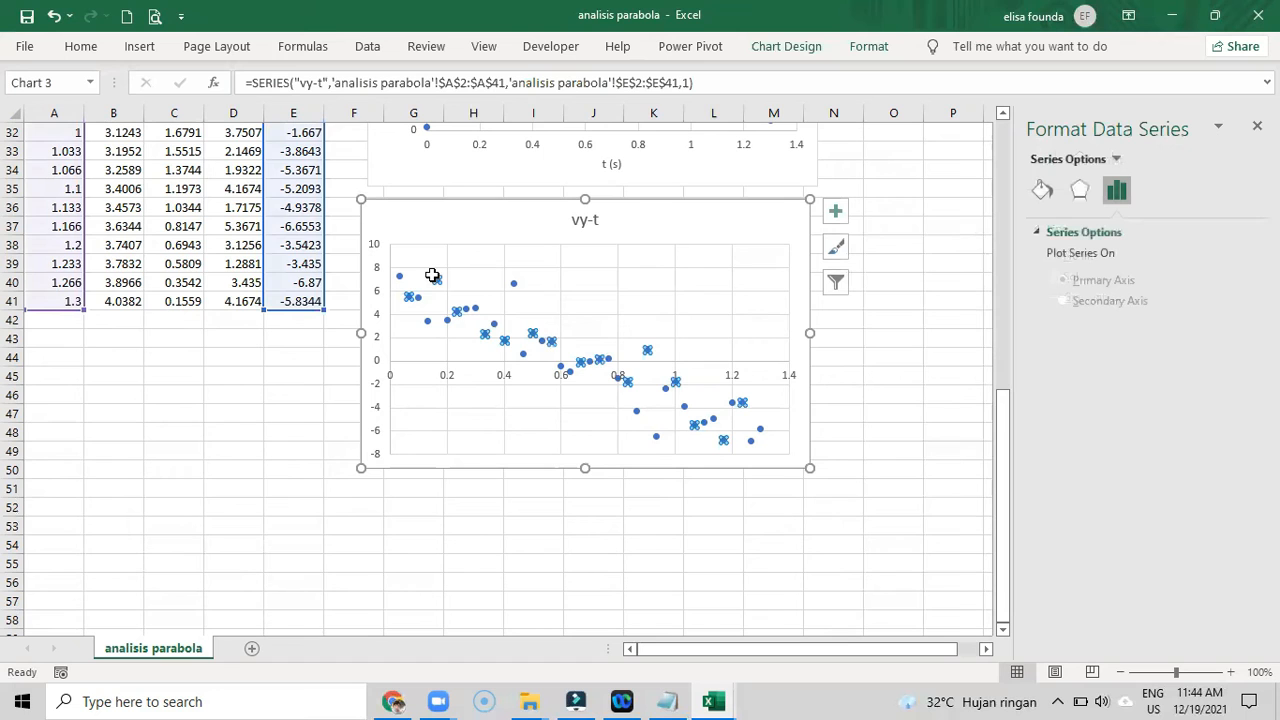
right_click(433, 278)
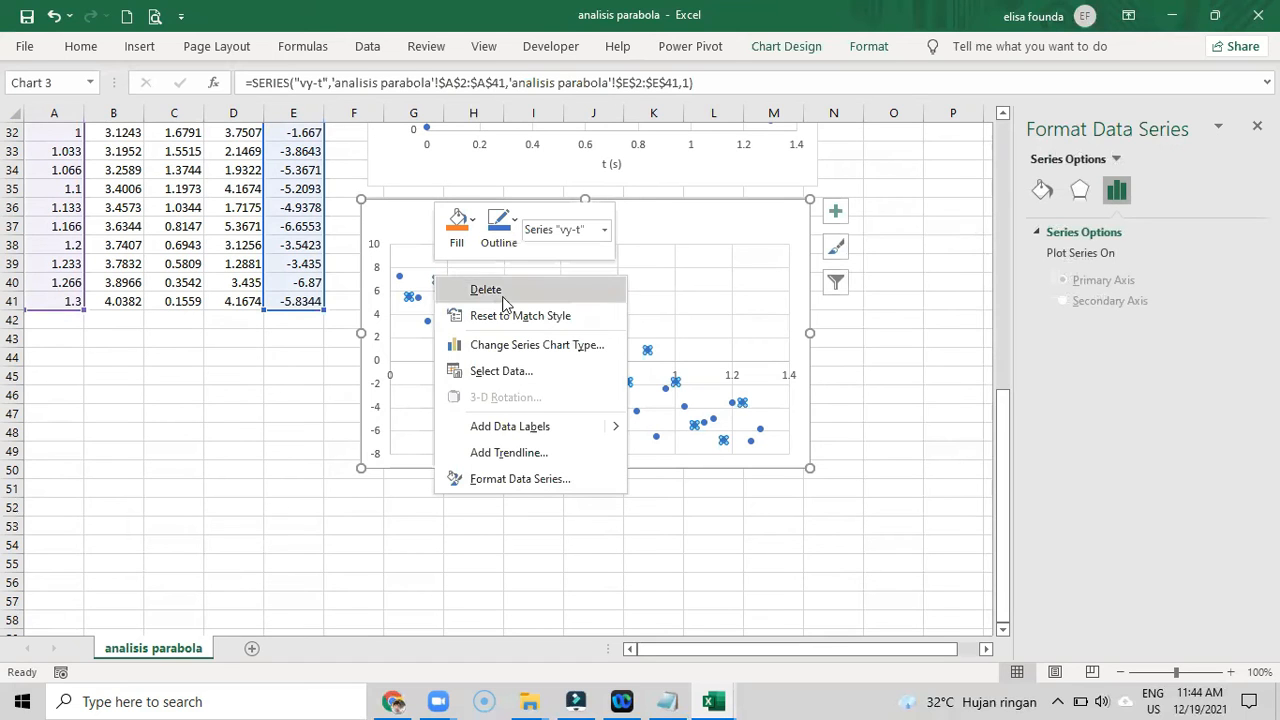
click(517, 449)
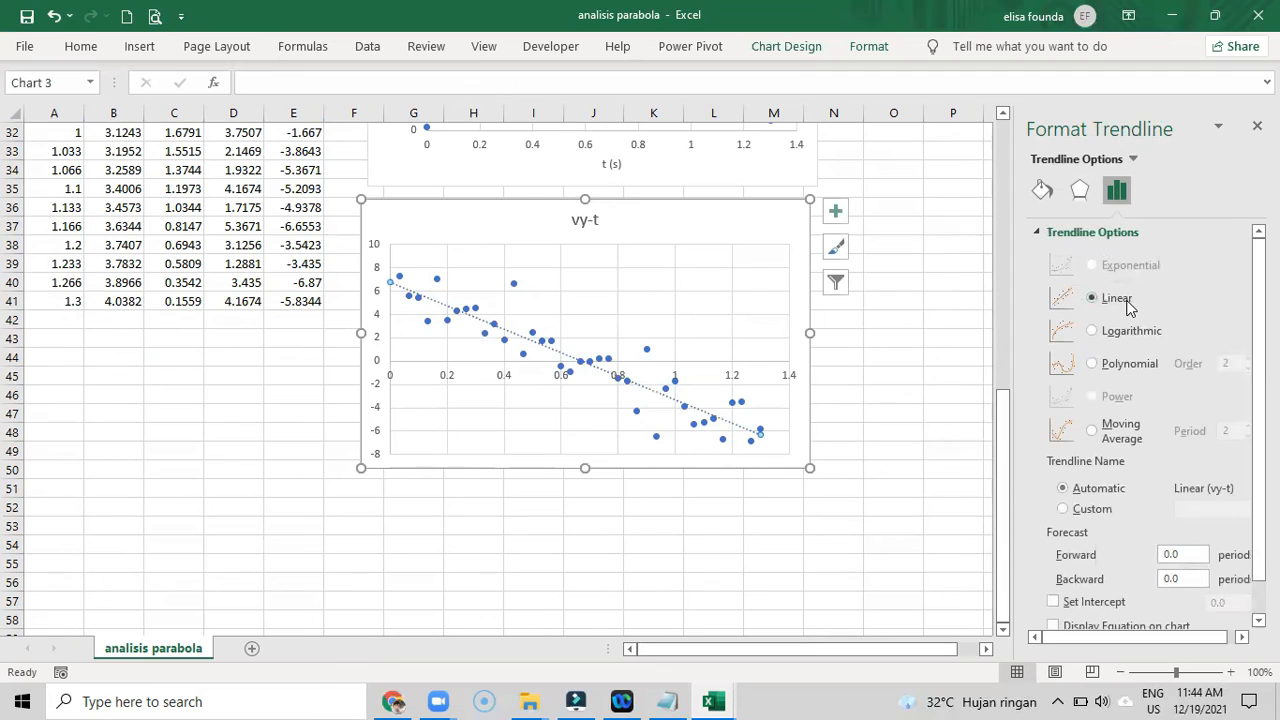
- Display the trendline's equation and R-squared value on the vy-t chart and move their label to the clear area above the line
scroll(1135, 315, down, 1)
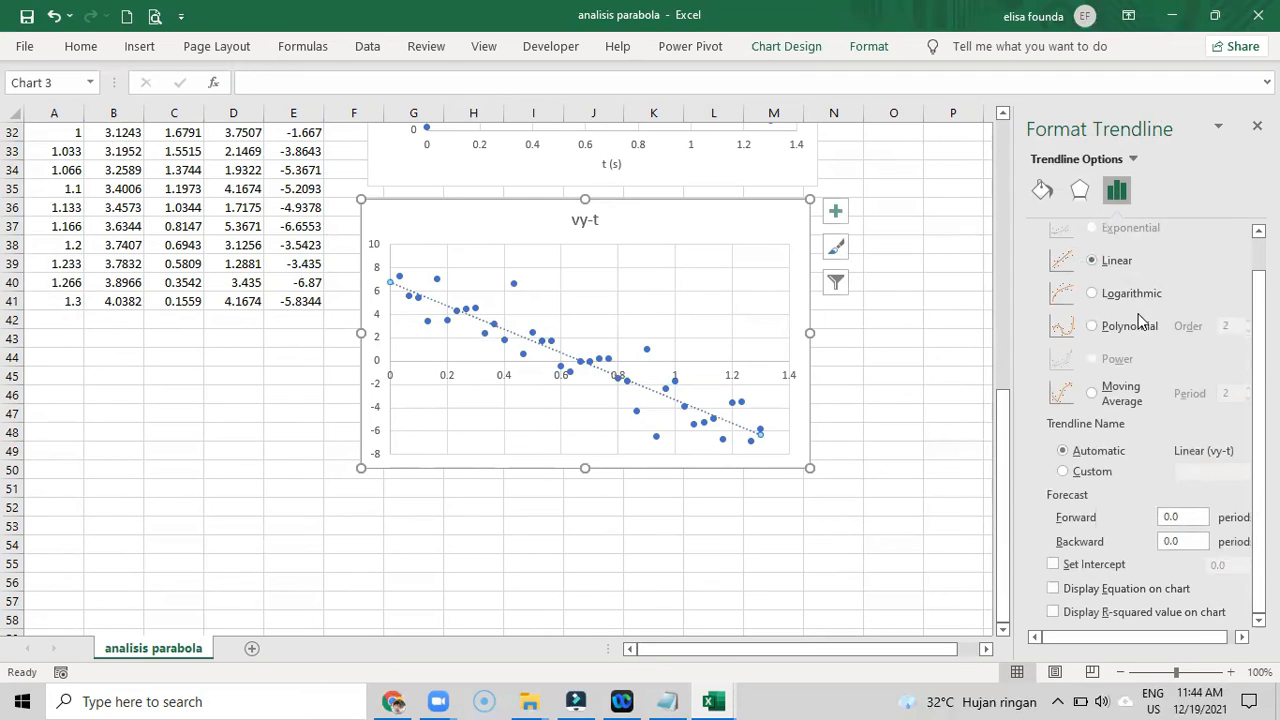
click(1091, 591)
click(1106, 614)
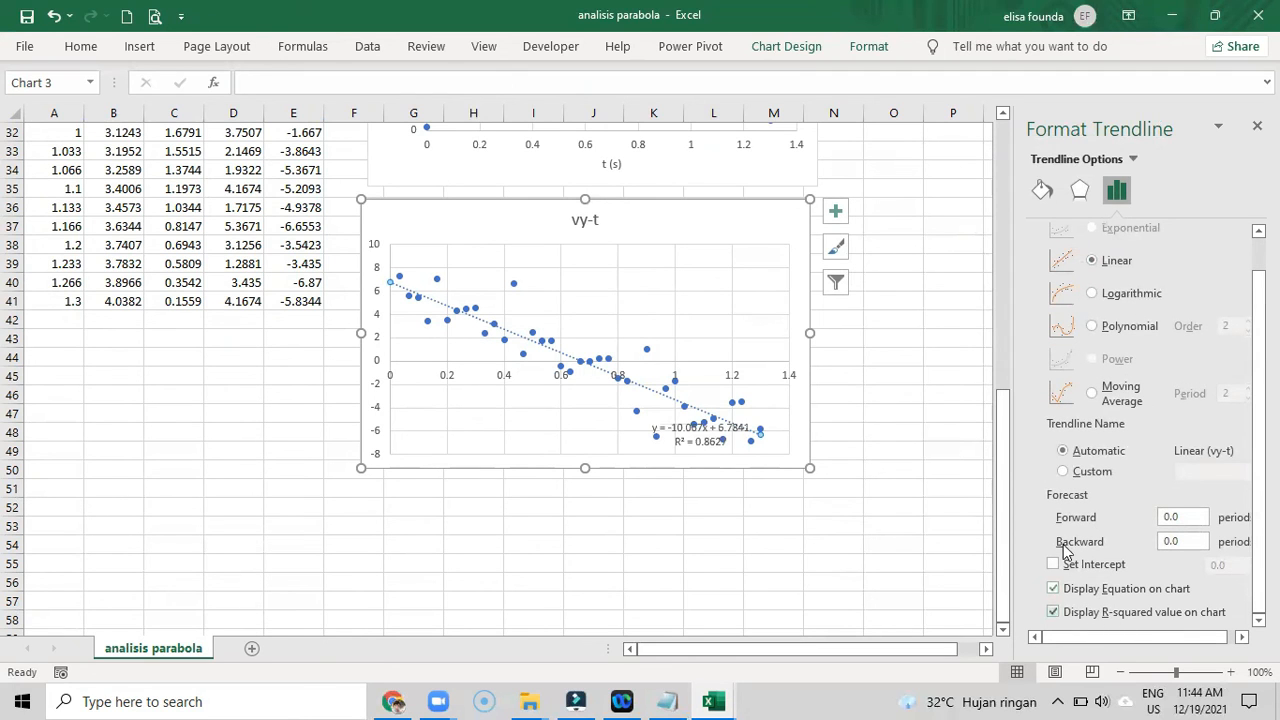
drag(680, 429, 610, 292)
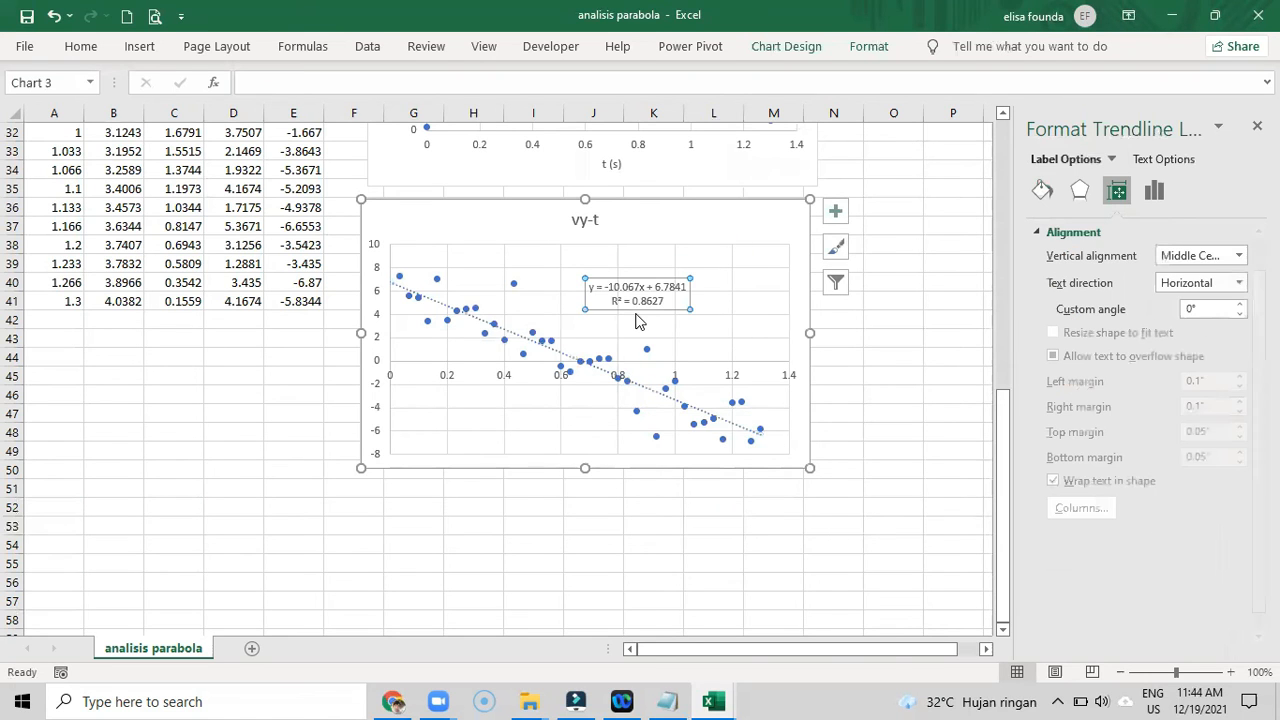
click(395, 506)
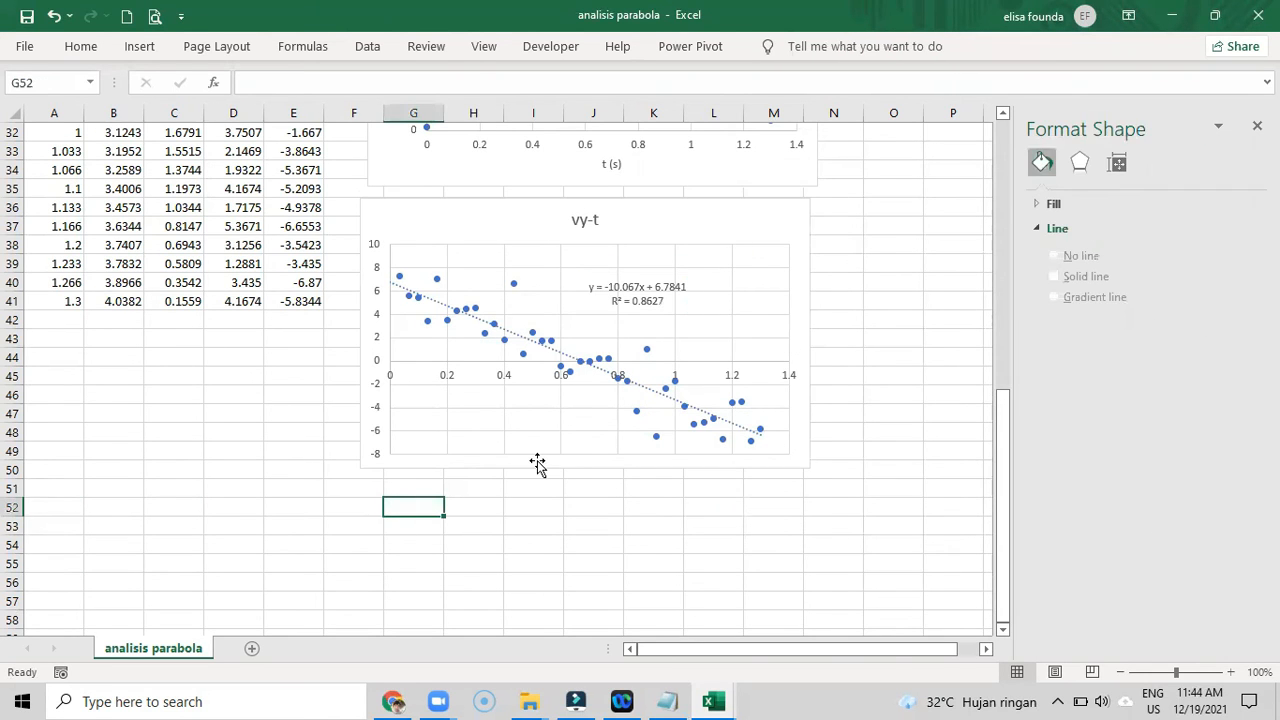
text(y=)
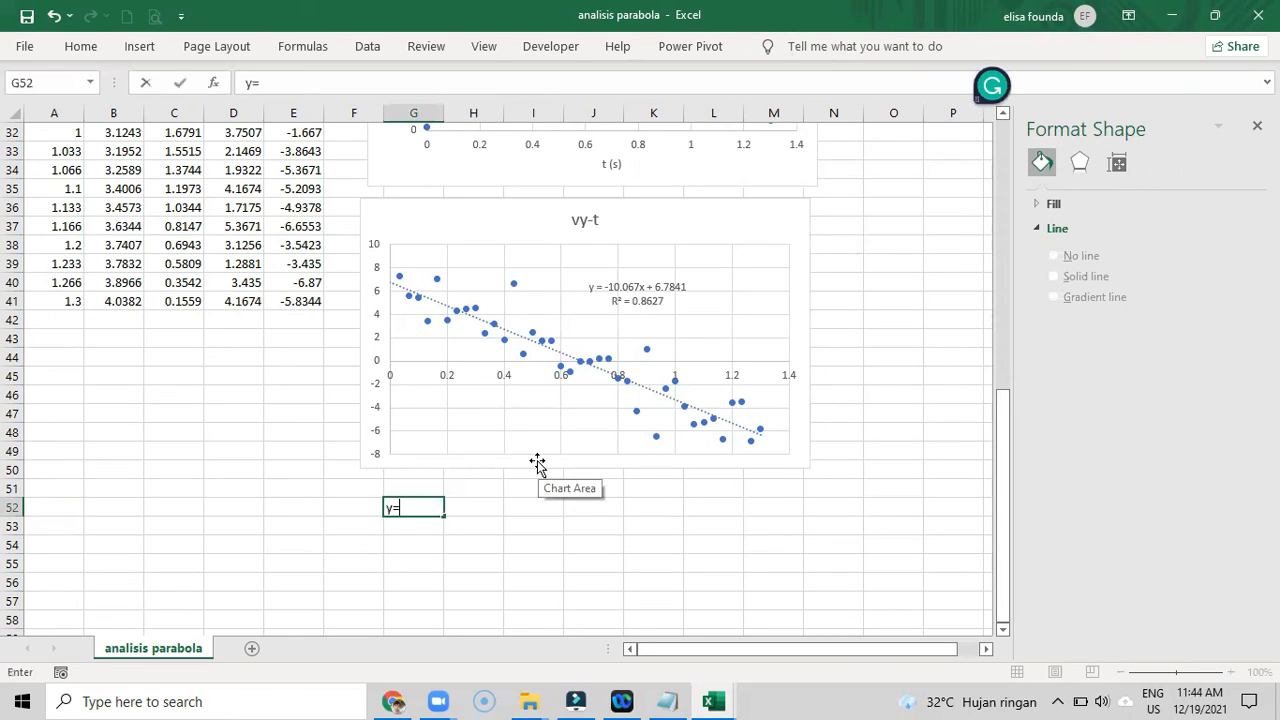
key(BackSpace)
key(BackSpace)
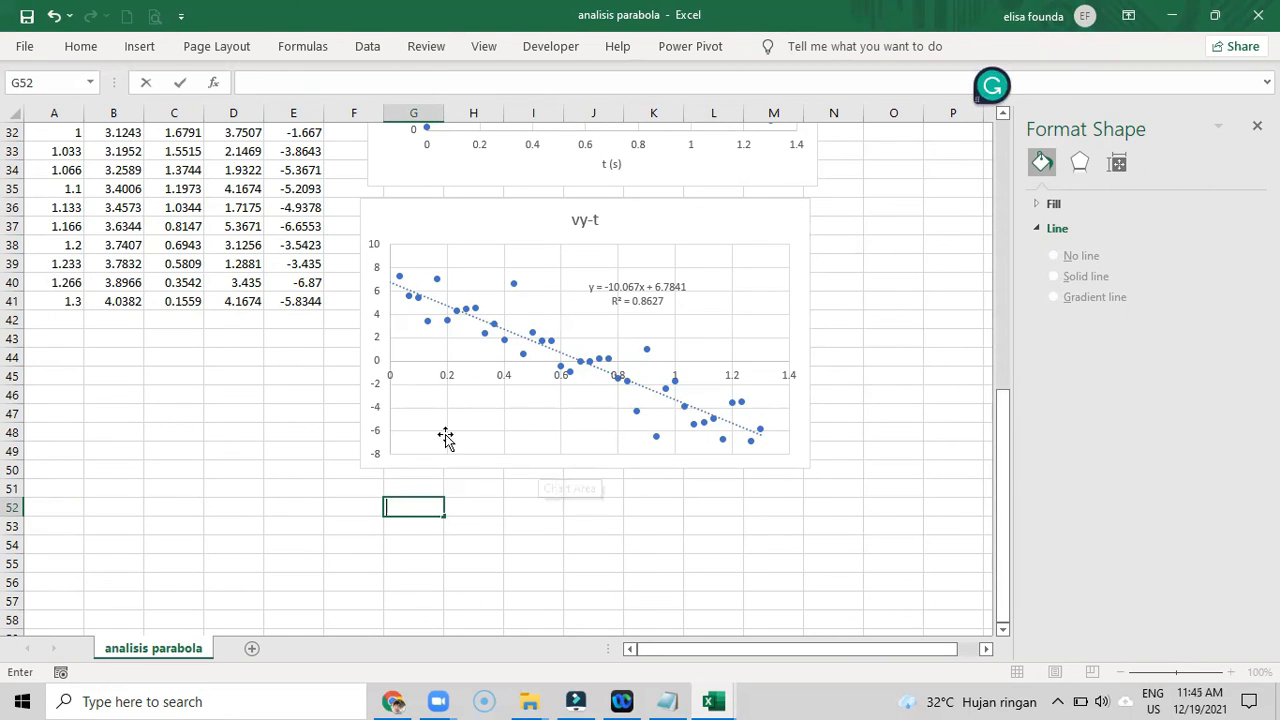
- Add a horizontal axis title reading "t (s)" to the vy-t chart
click(451, 213)
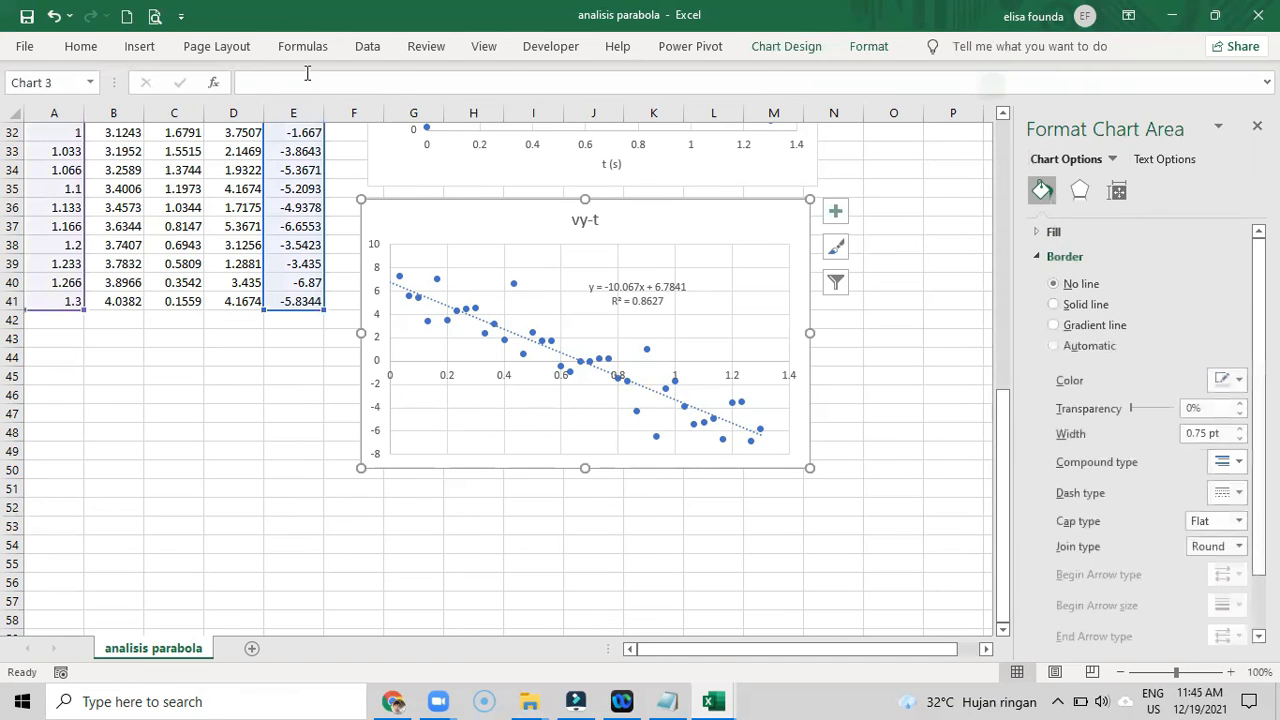
click(762, 56)
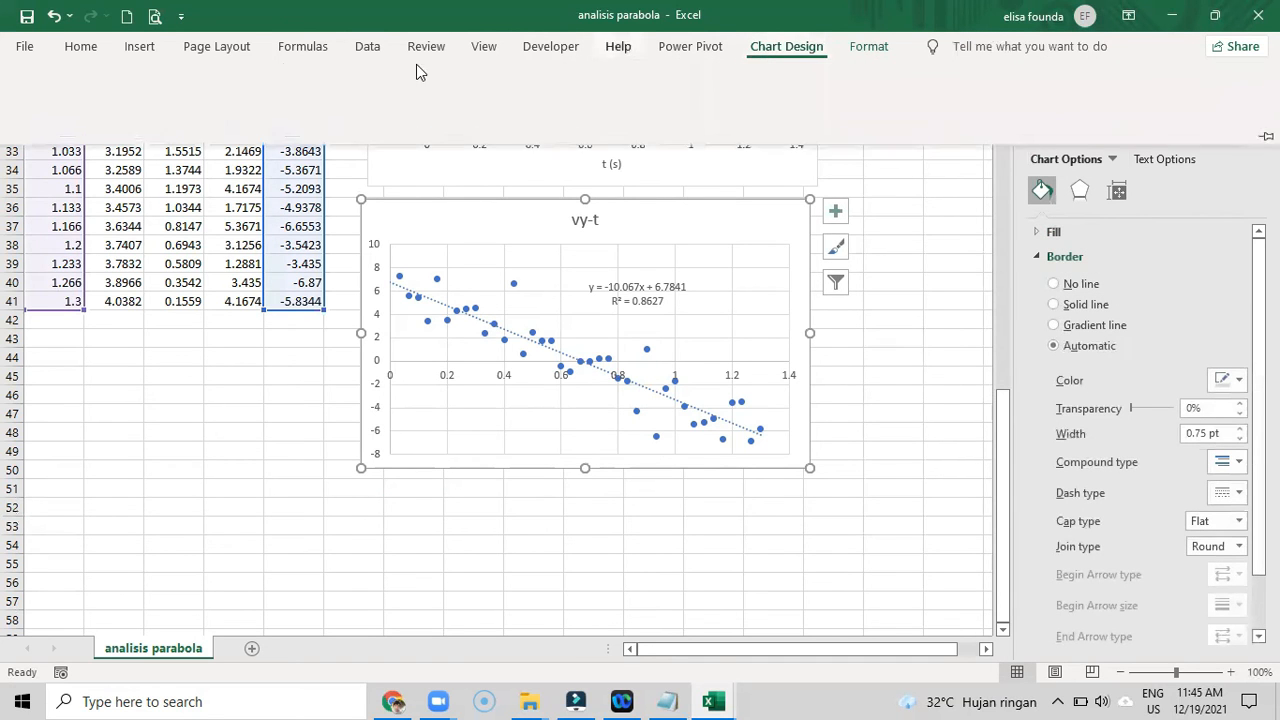
click(34, 95)
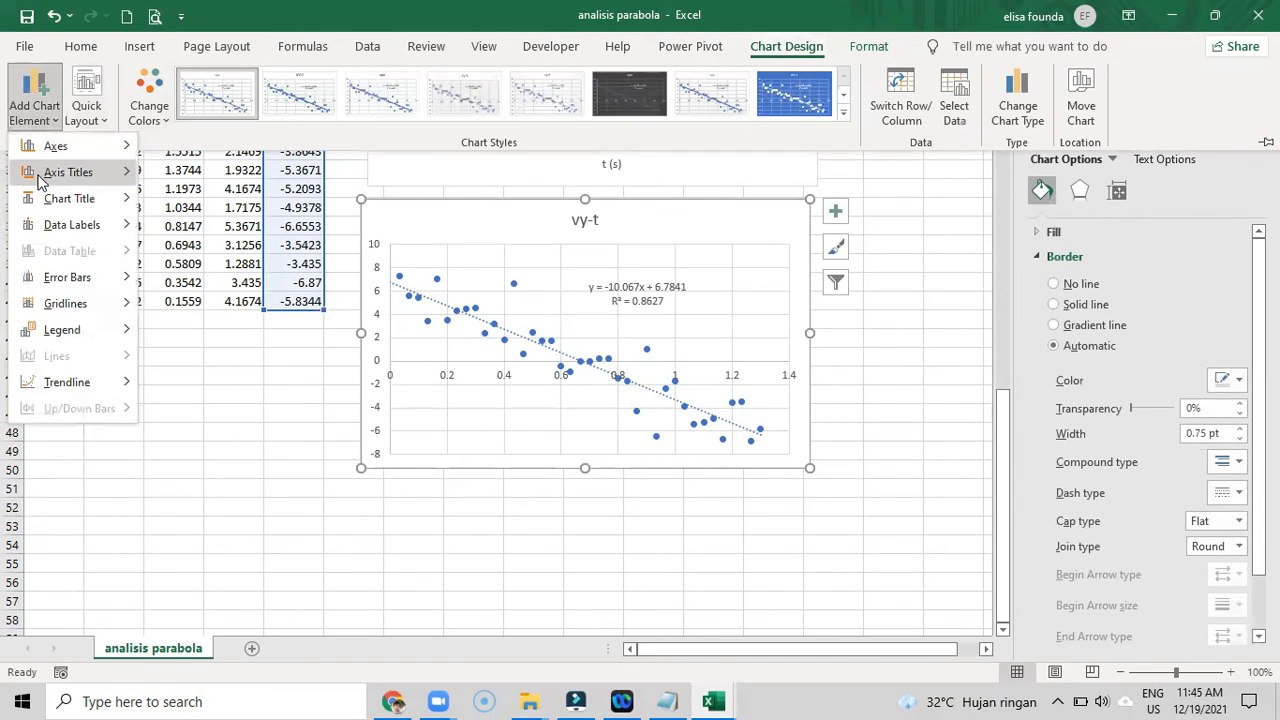
mouse_move(43, 178)
click(190, 184)
click(585, 446)
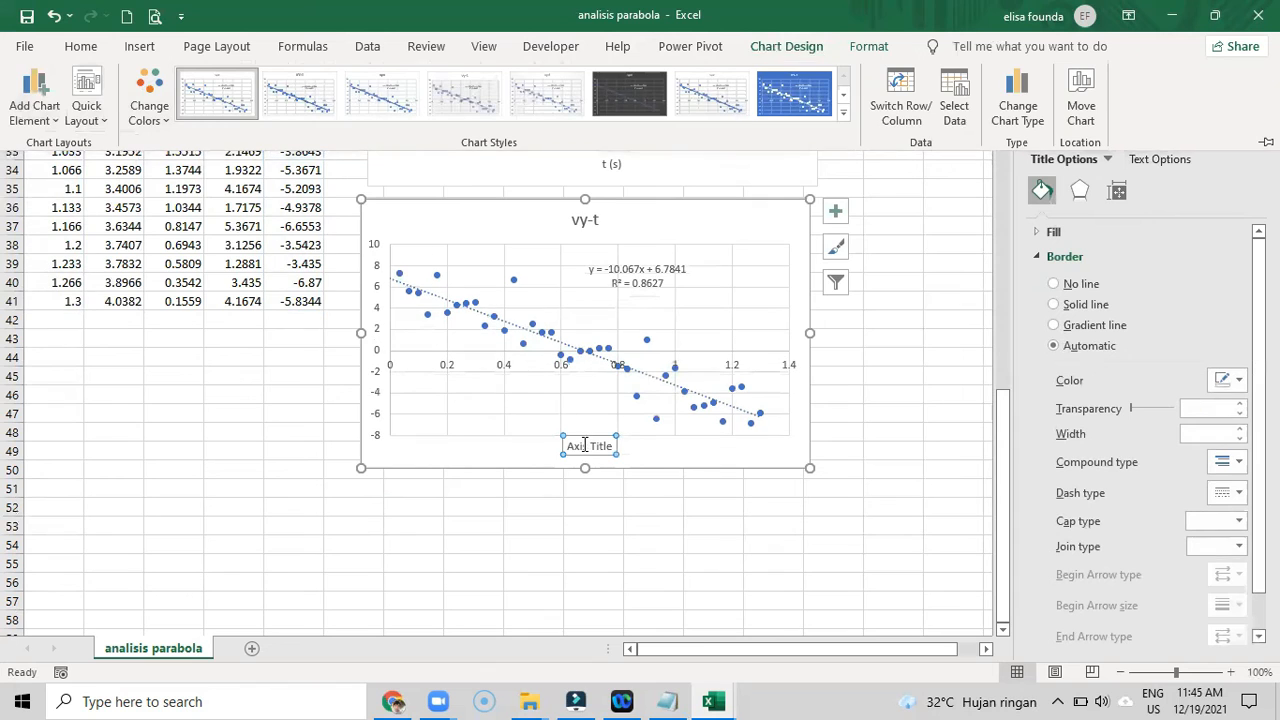
triple_click(586, 446)
key(BackSpace)
text(t (s))
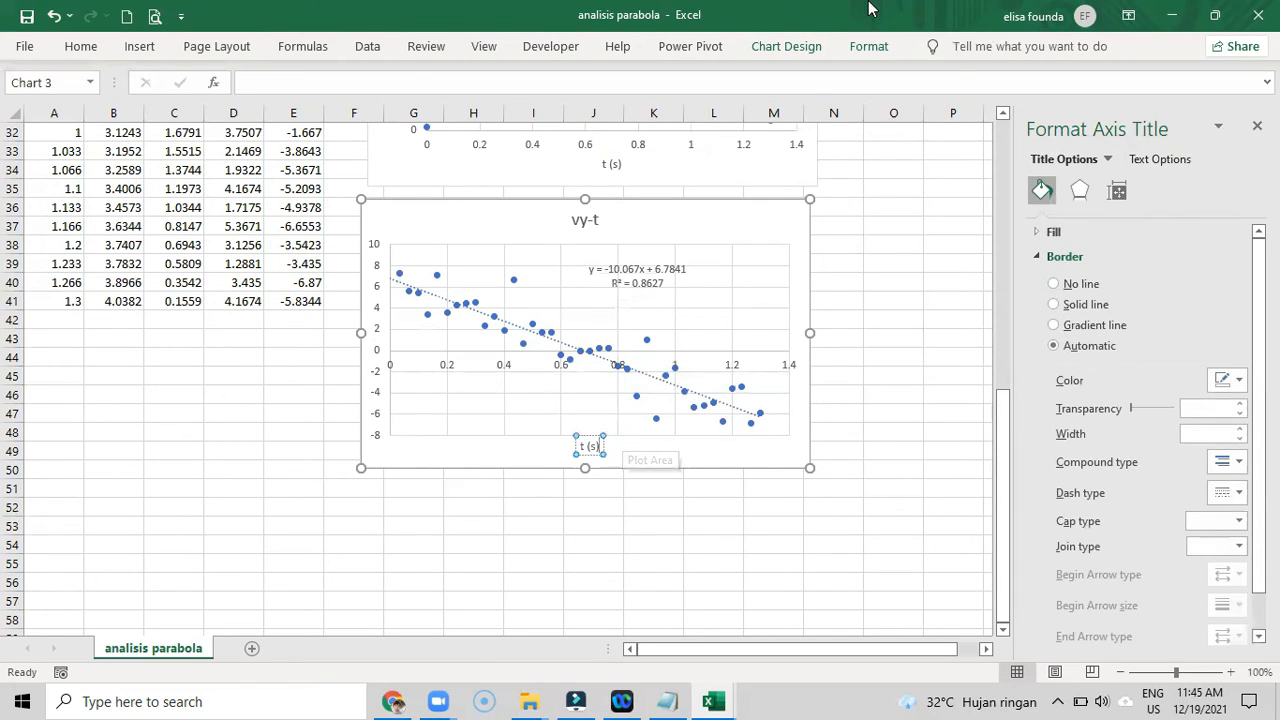
- Add a vertical axis title reading "vy (m/s)" to the vy-t chart
click(40, 108)
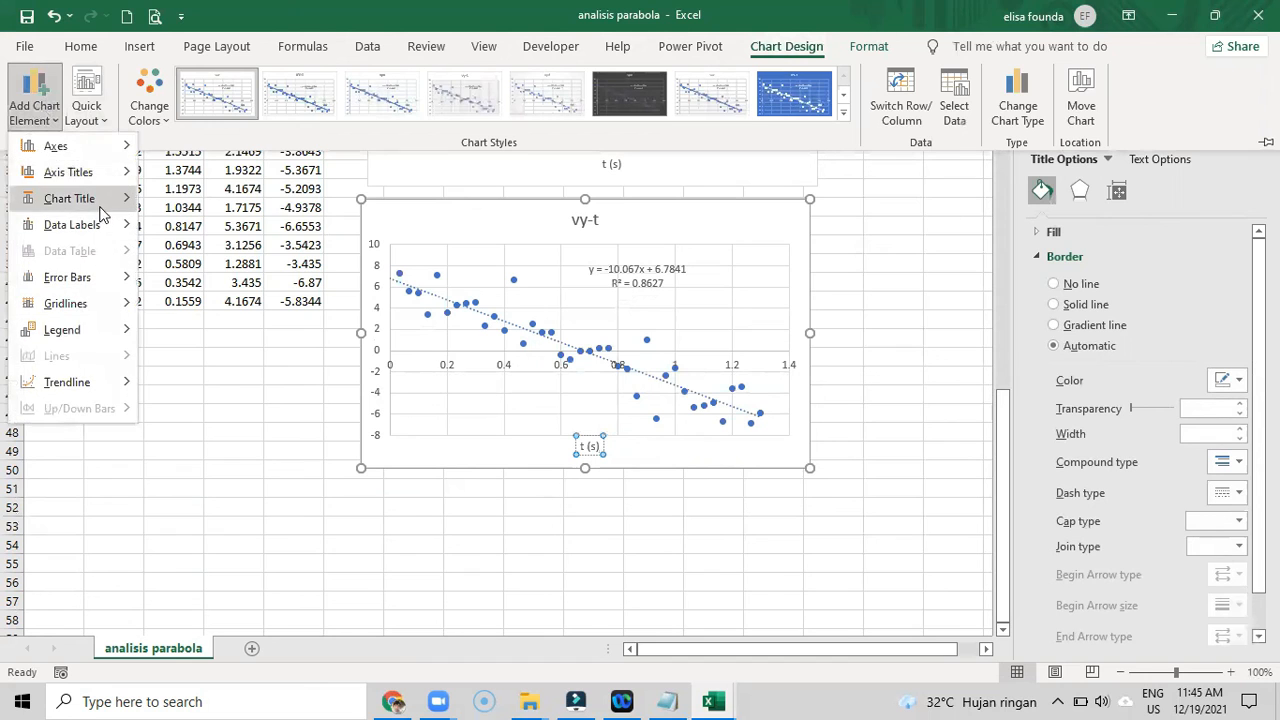
mouse_move(85, 177)
click(182, 233)
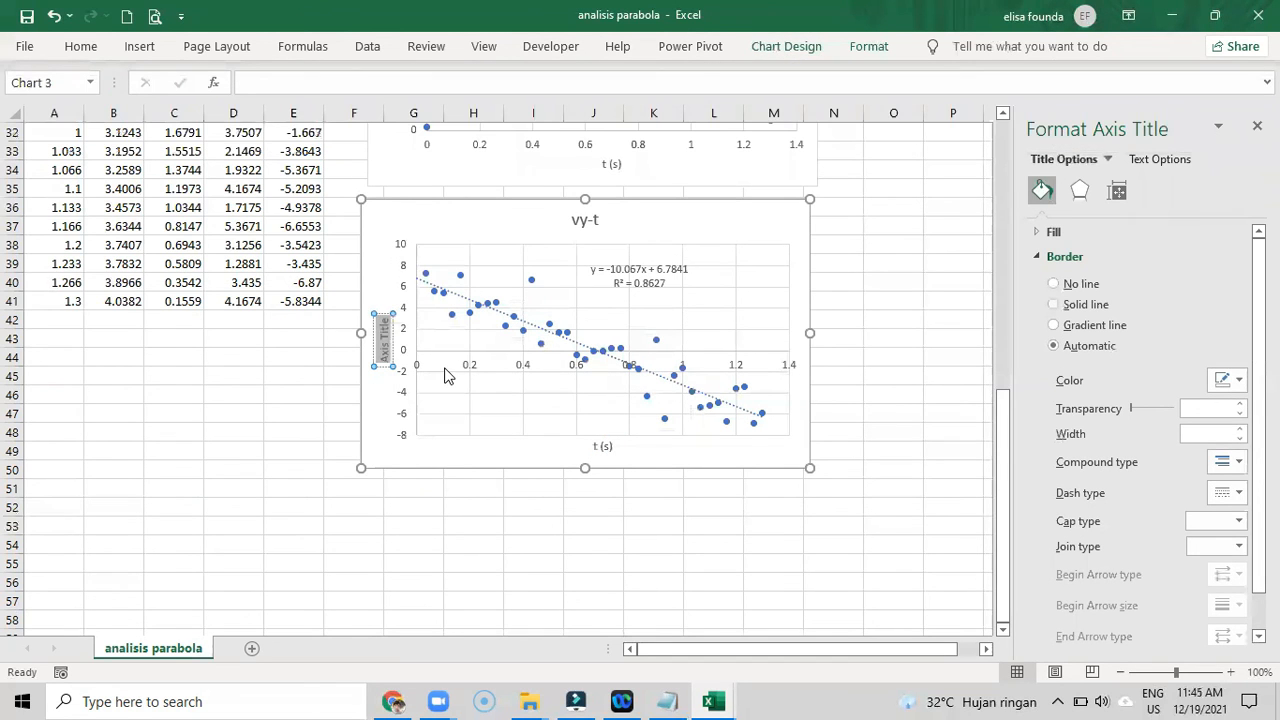
text(vy (m/s))
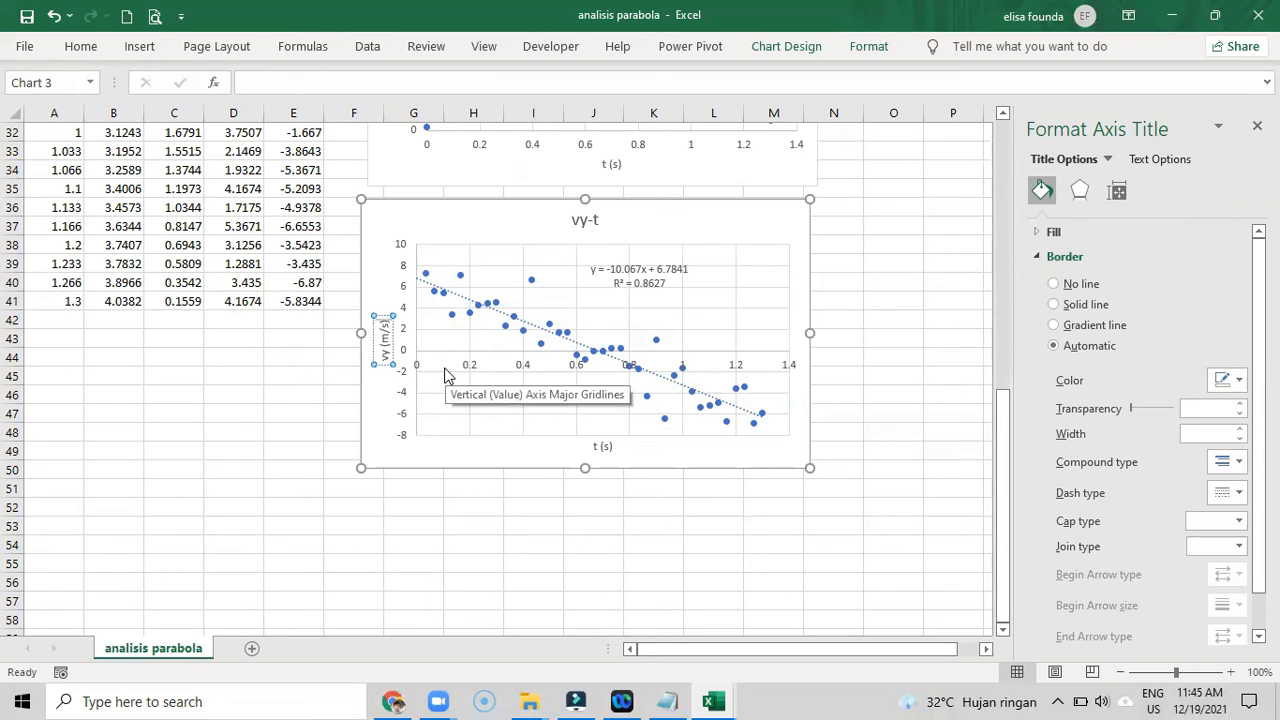
- Enter the velocity equation "vy = -10.067t+6.7841" in cell G52 below the vy-t chart
click(420, 507)
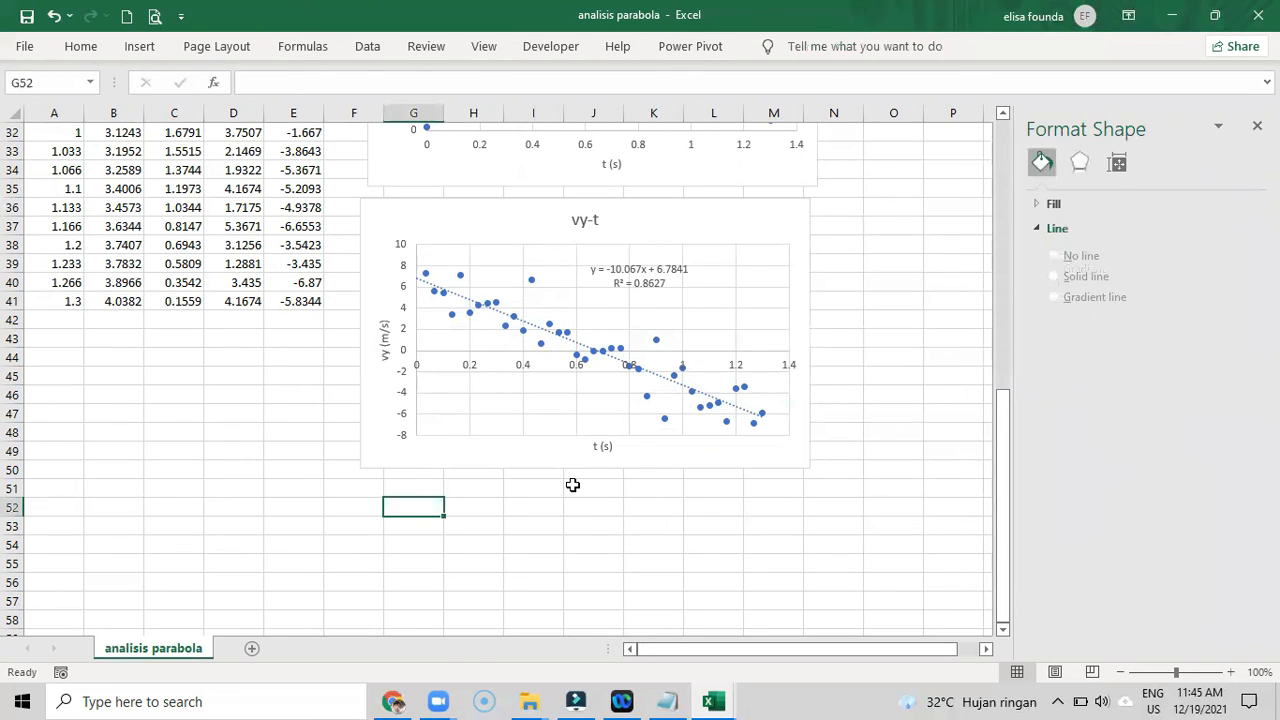
text(v)
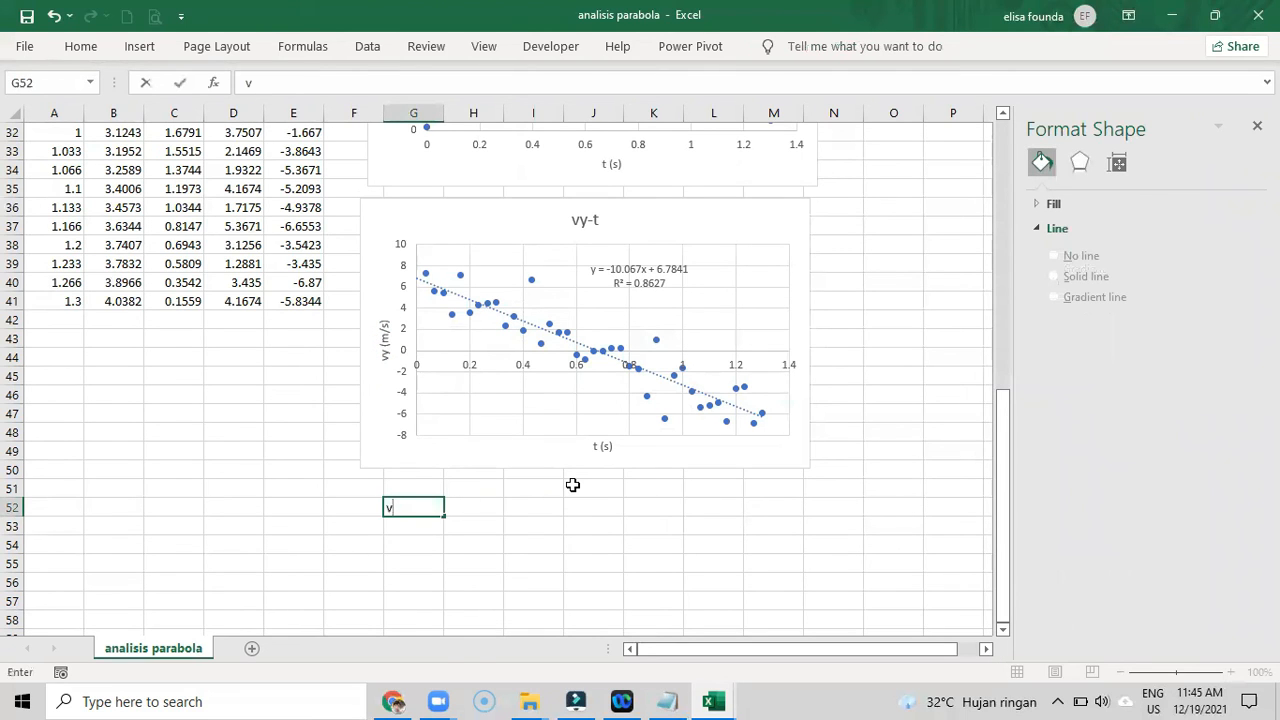
text(y = -10.067t+)
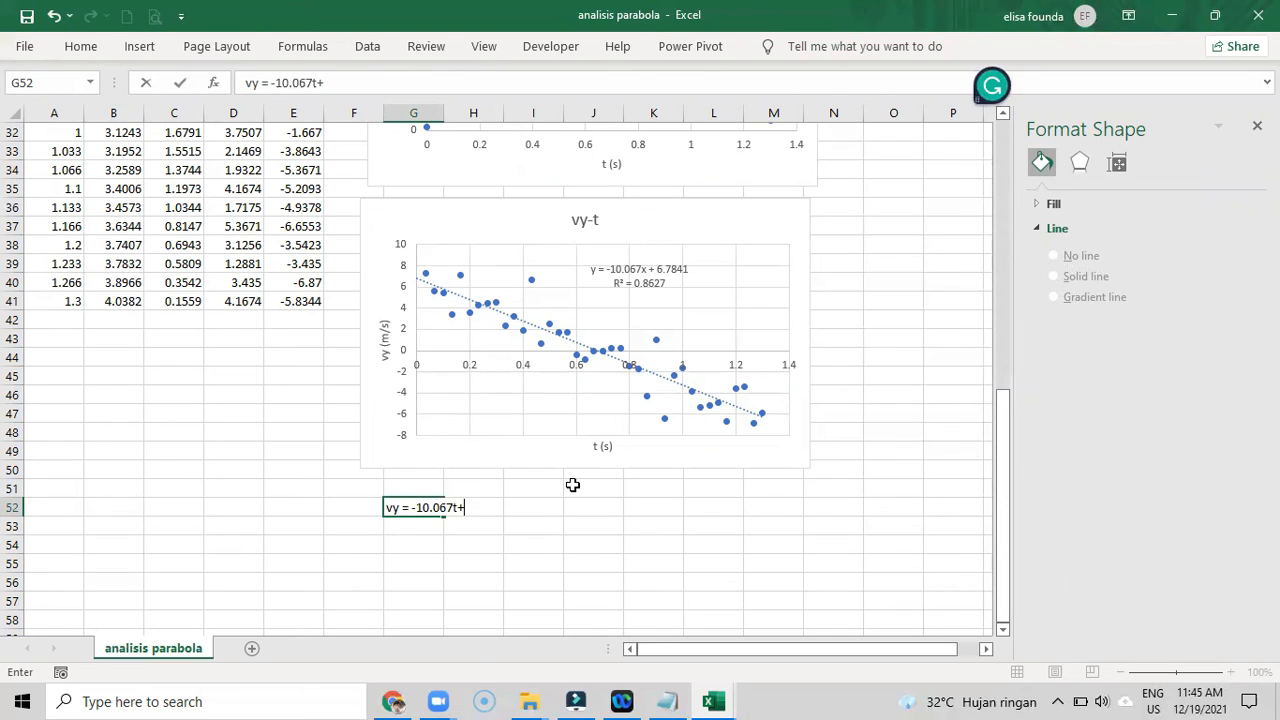
text(6.7841)
key(Return)
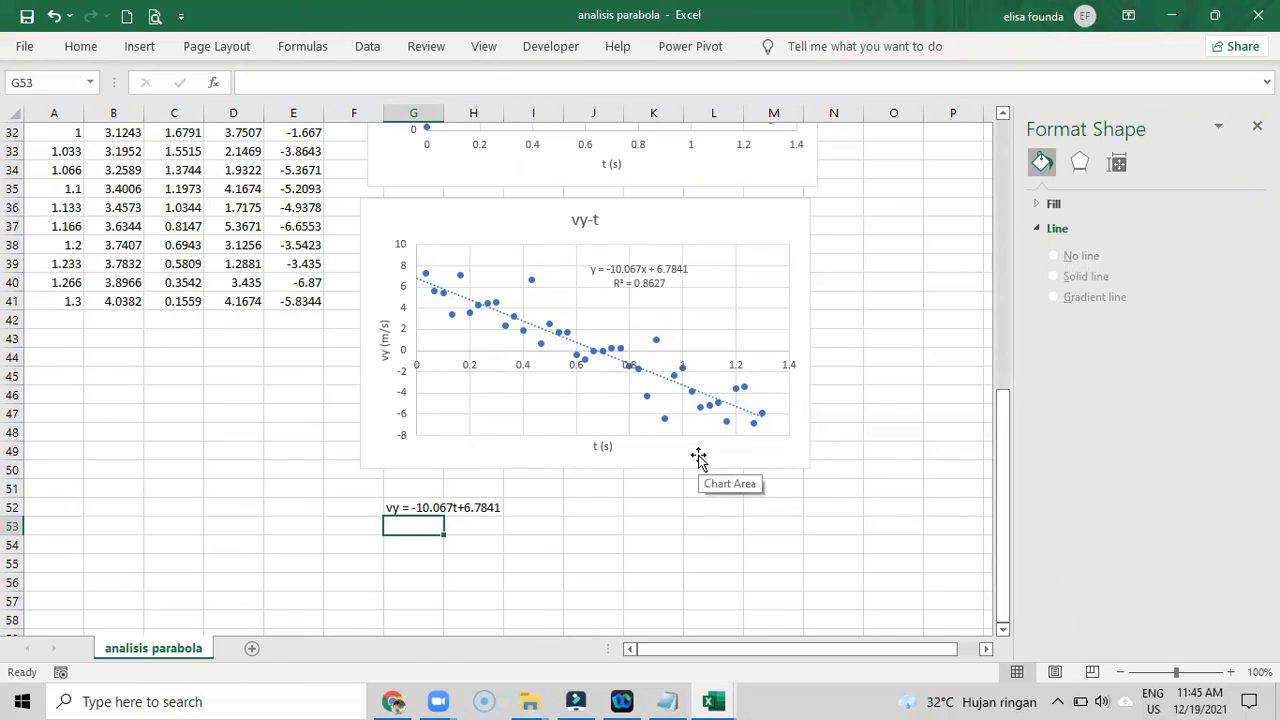
- Enter the acceleration note "percepatan = -10.067 m/s^2" in cell G54
key(Down)
text(per)
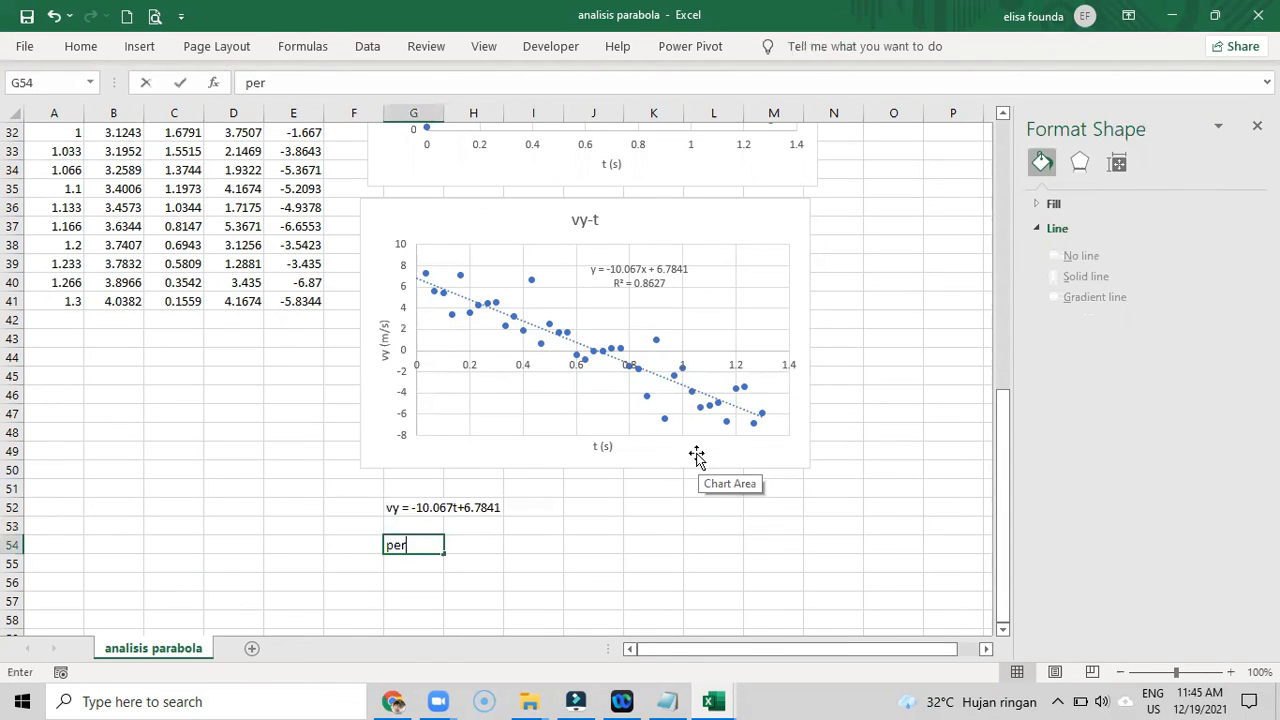
text(cepatan = -10.067 m/s^2)
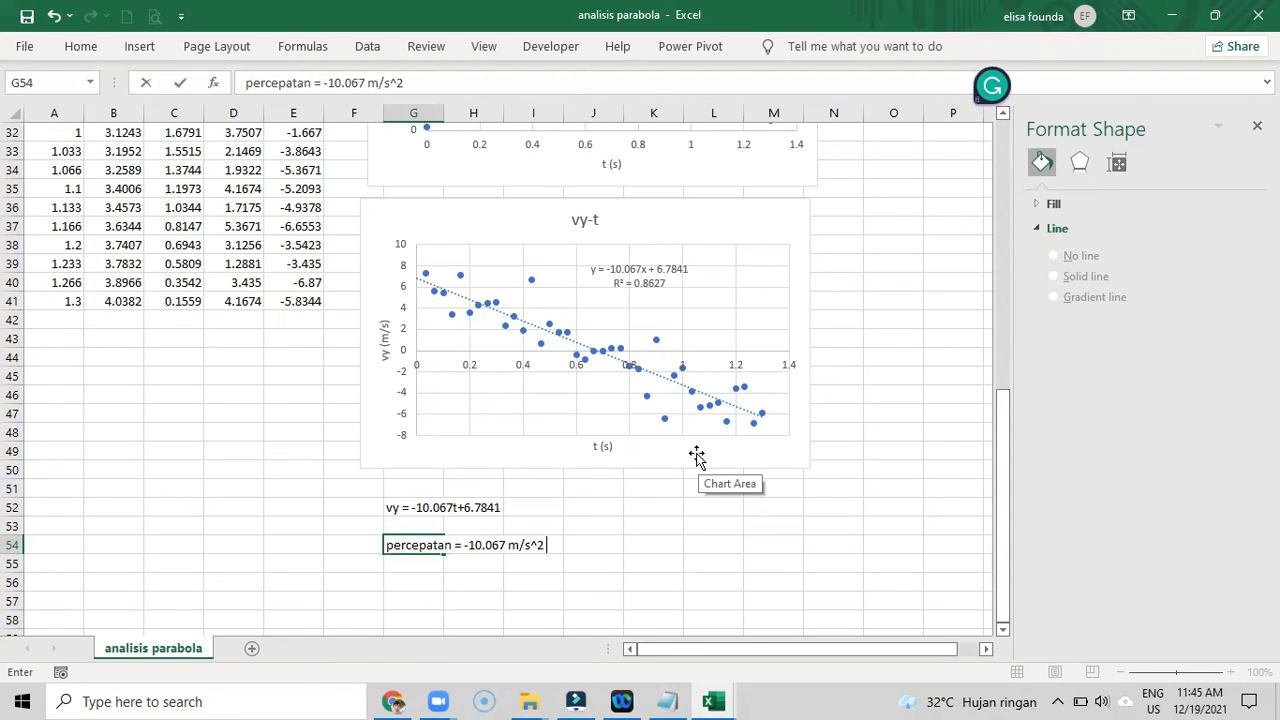
key(Return)
- Append ">> g" to the end of the acceleration note in G54
click(390, 543)
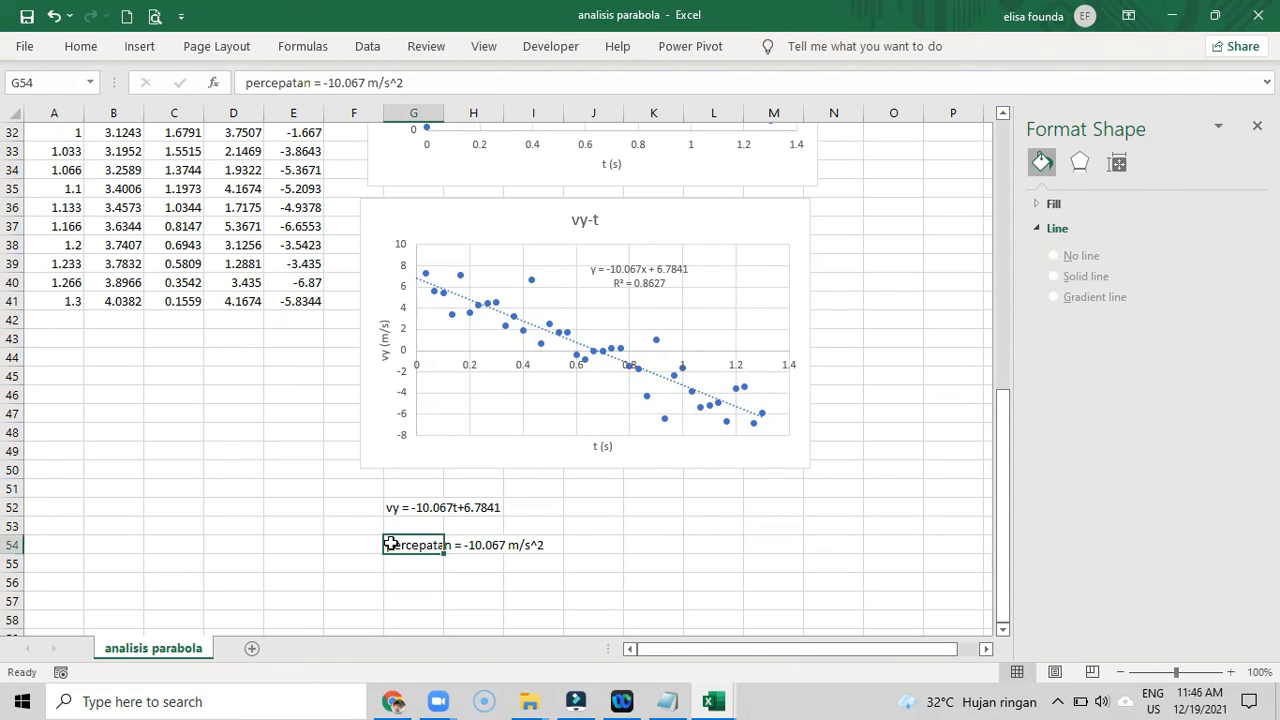
click(493, 88)
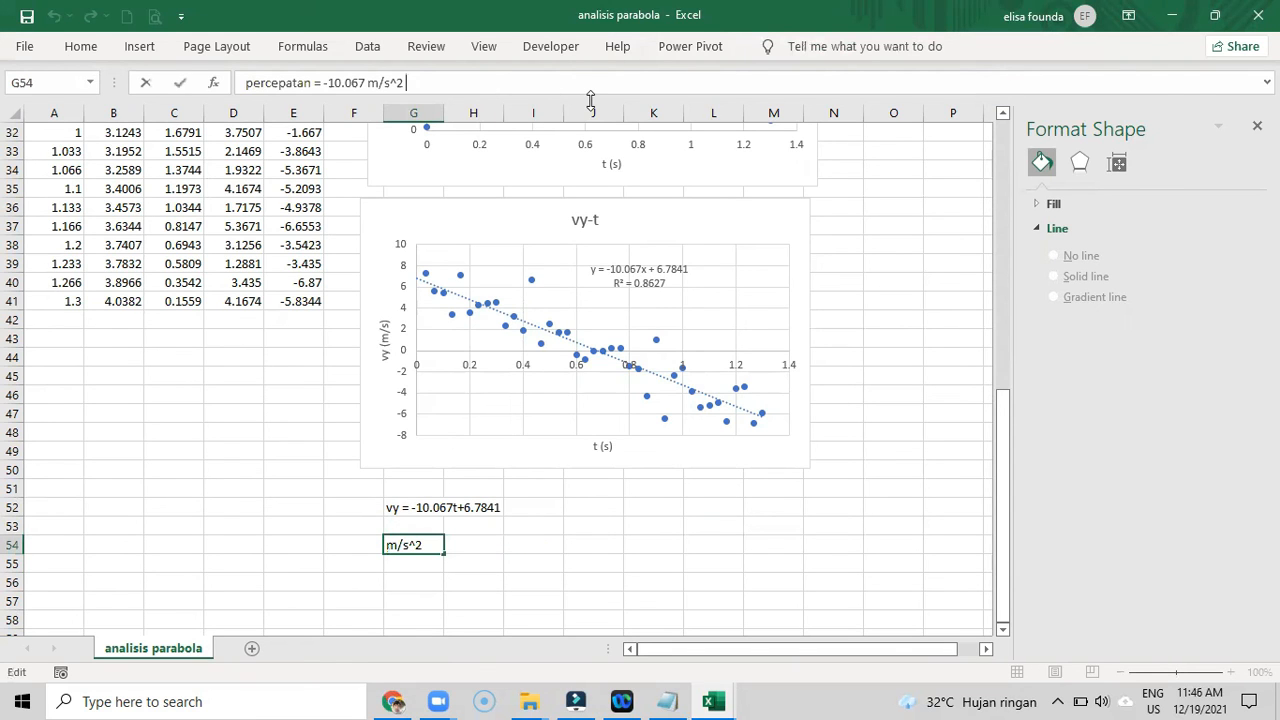
text(>> g)
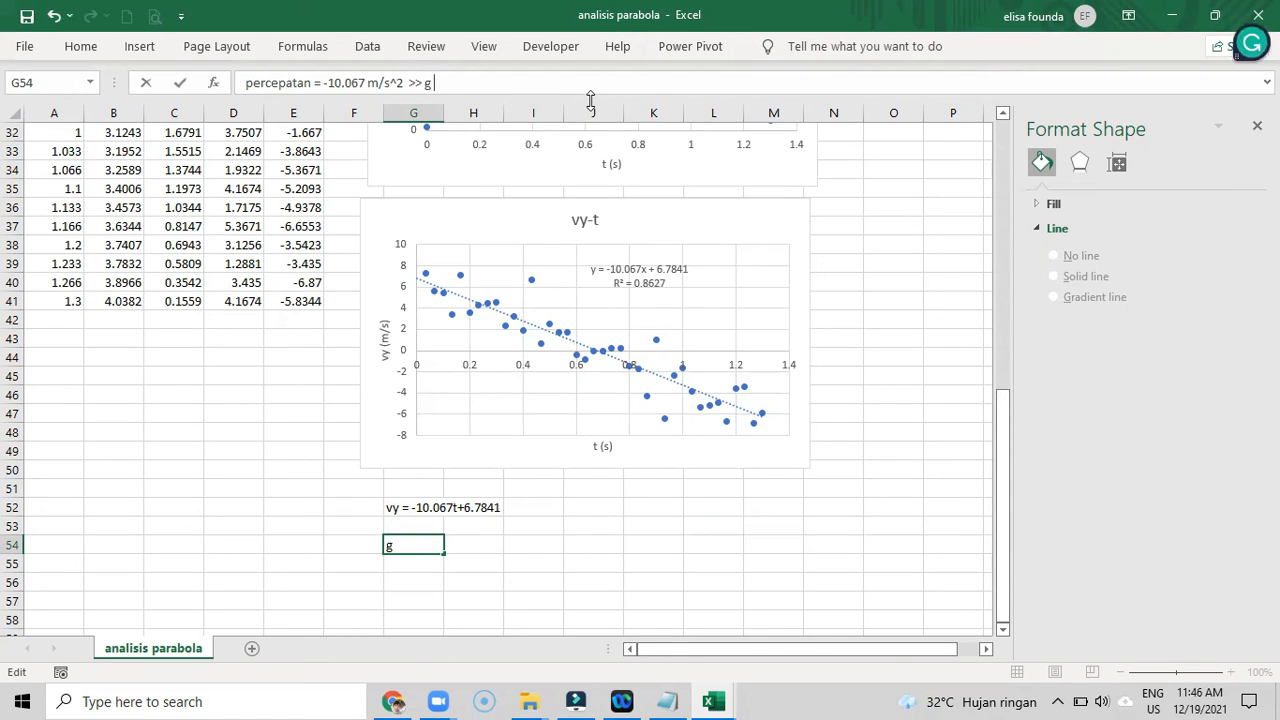
key(Return)
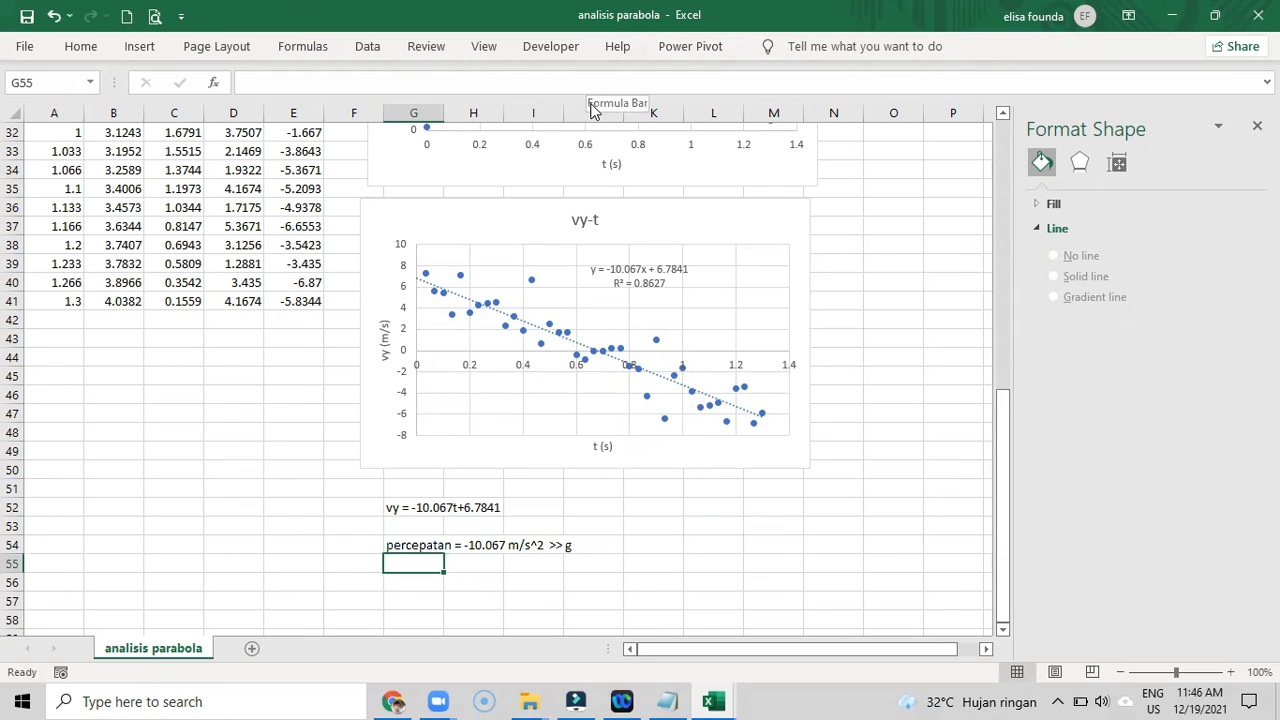
- Fill cell G54 with yellow and increase its font size to 16
click(400, 543)
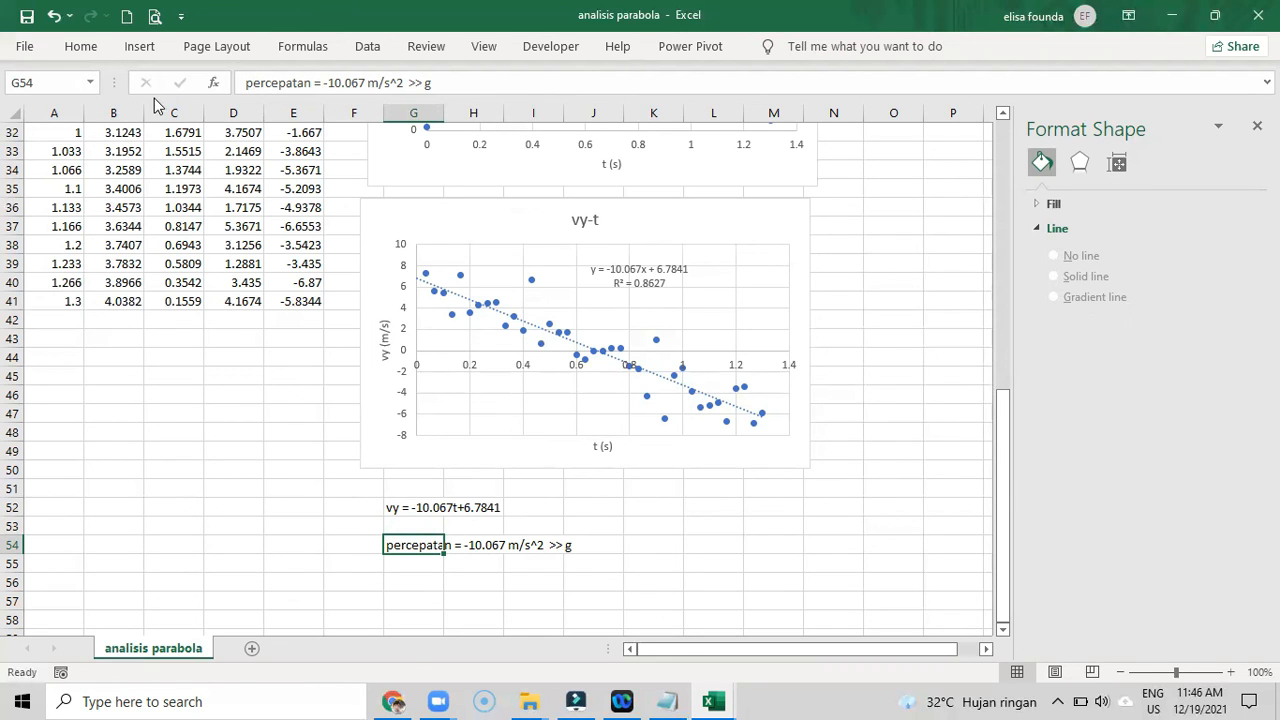
click(88, 52)
click(239, 111)
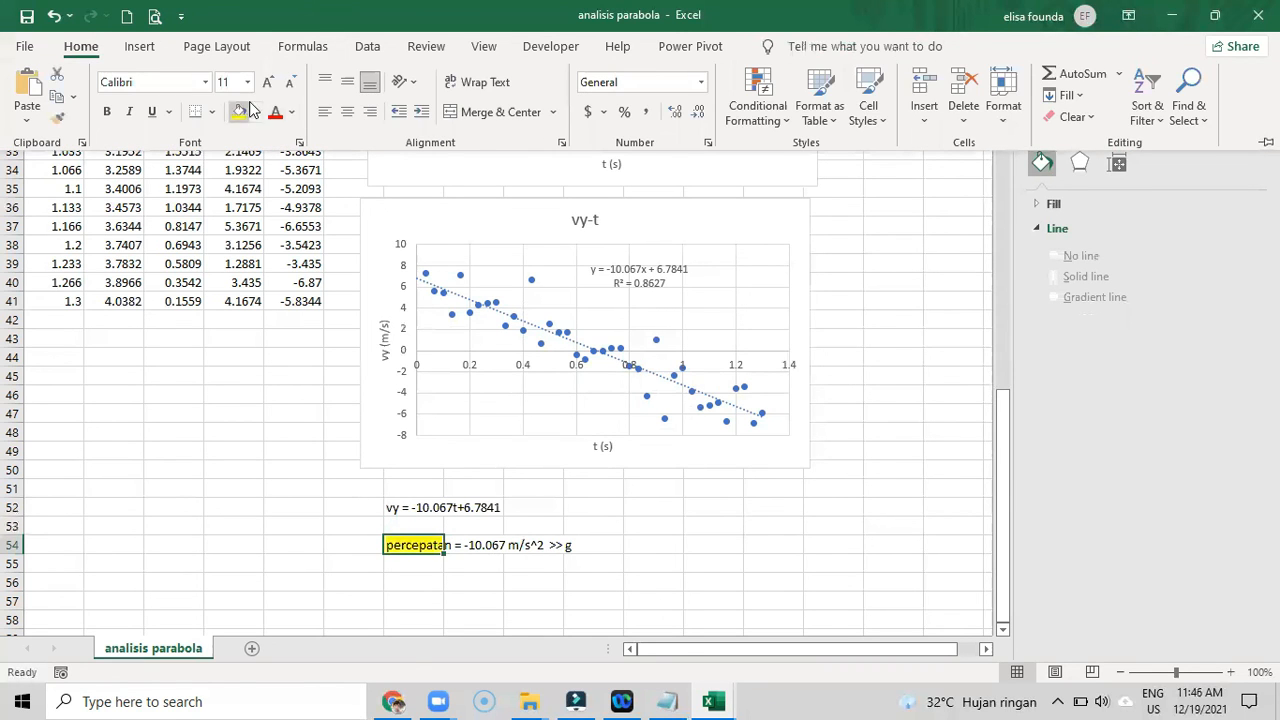
click(268, 88)
click(268, 88)
click(268, 88)
click(808, 524)
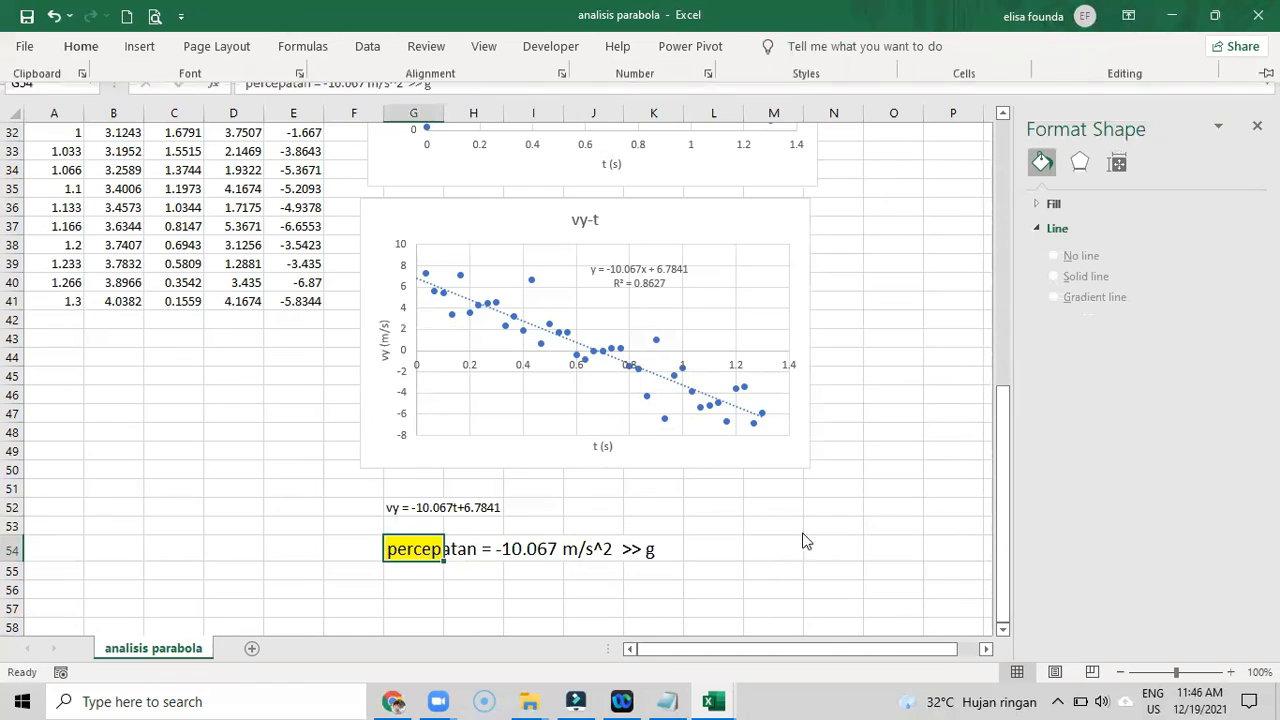
- Extend the yellow fill across G54:K54 so it covers the whole acceleration note
drag(420, 548, 665, 543)
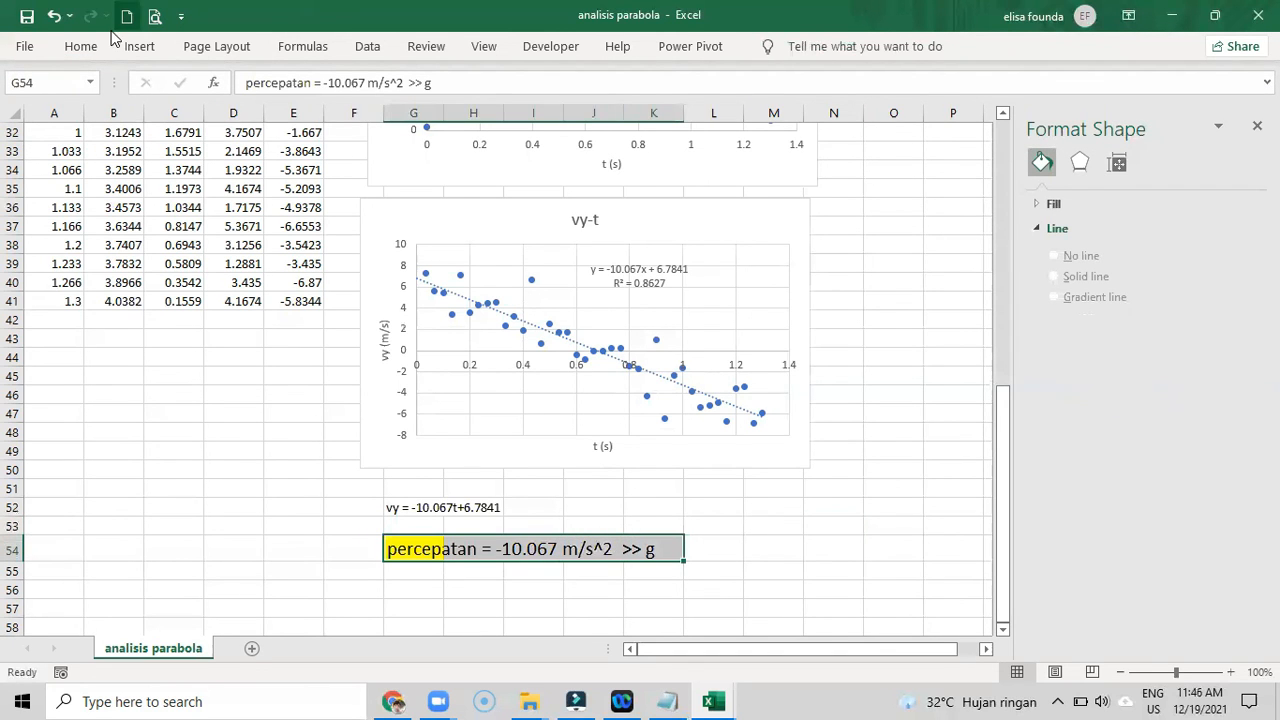
click(80, 47)
click(255, 111)
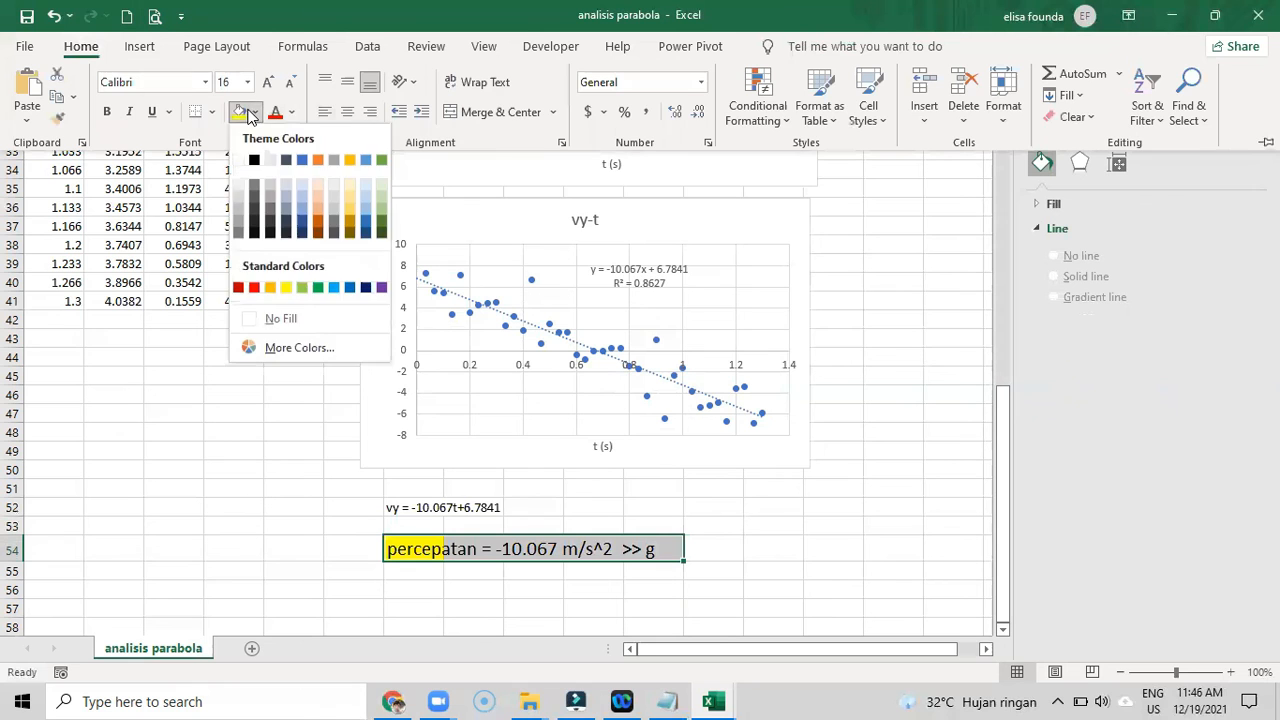
click(241, 113)
click(843, 392)
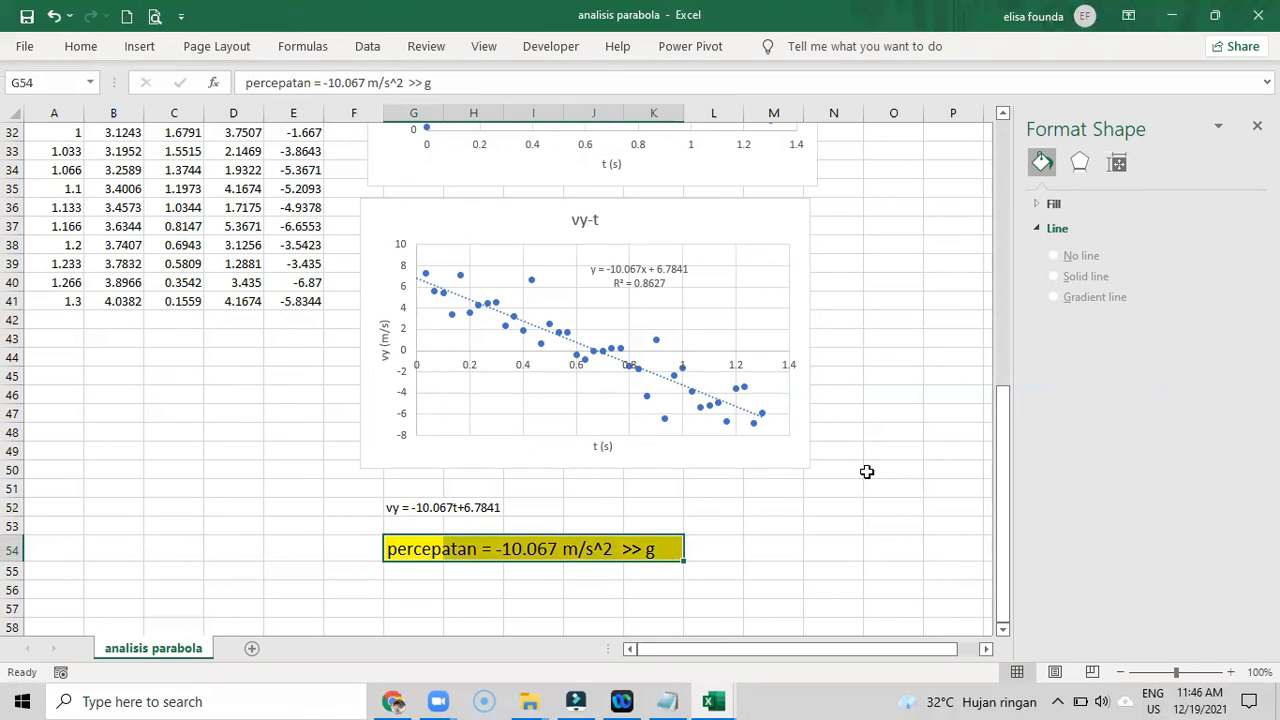
click(833, 485)
- Review the x-t, y-t and vy-t charts together with the equations and notes written below them
scroll(833, 485, up, 10)
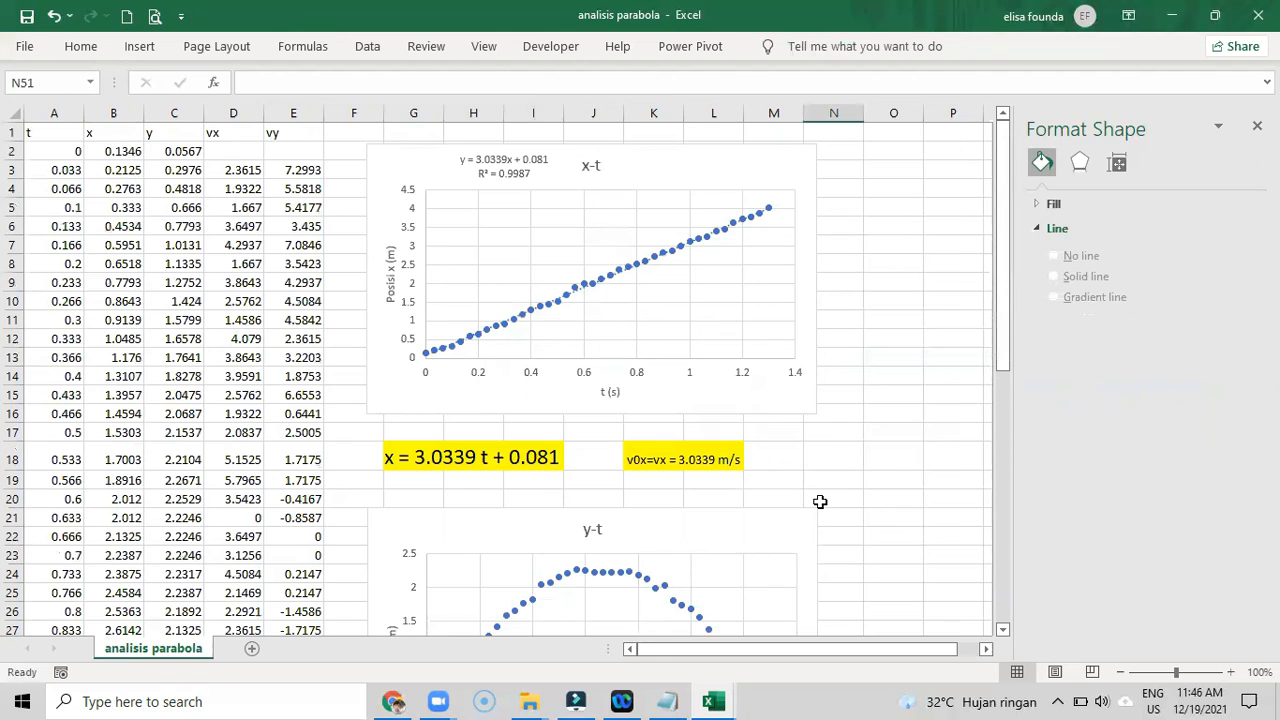
click(390, 158)
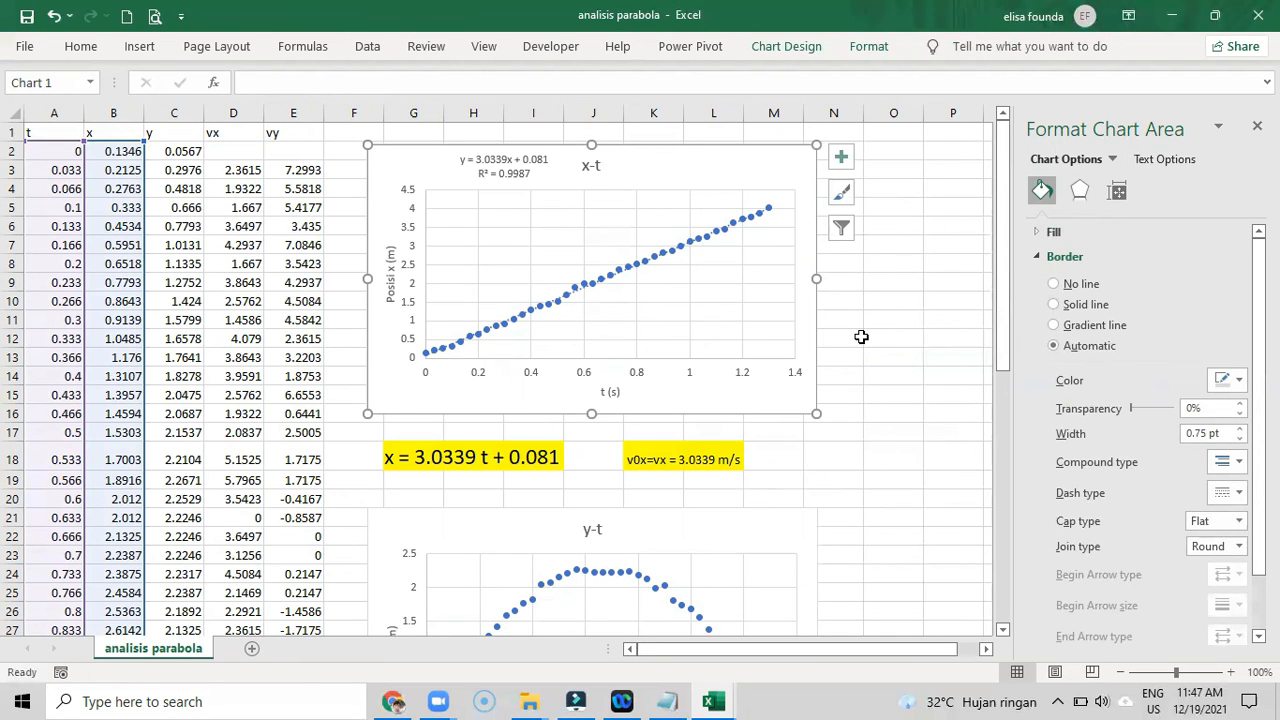
scroll(861, 337, down, 6)
click(760, 232)
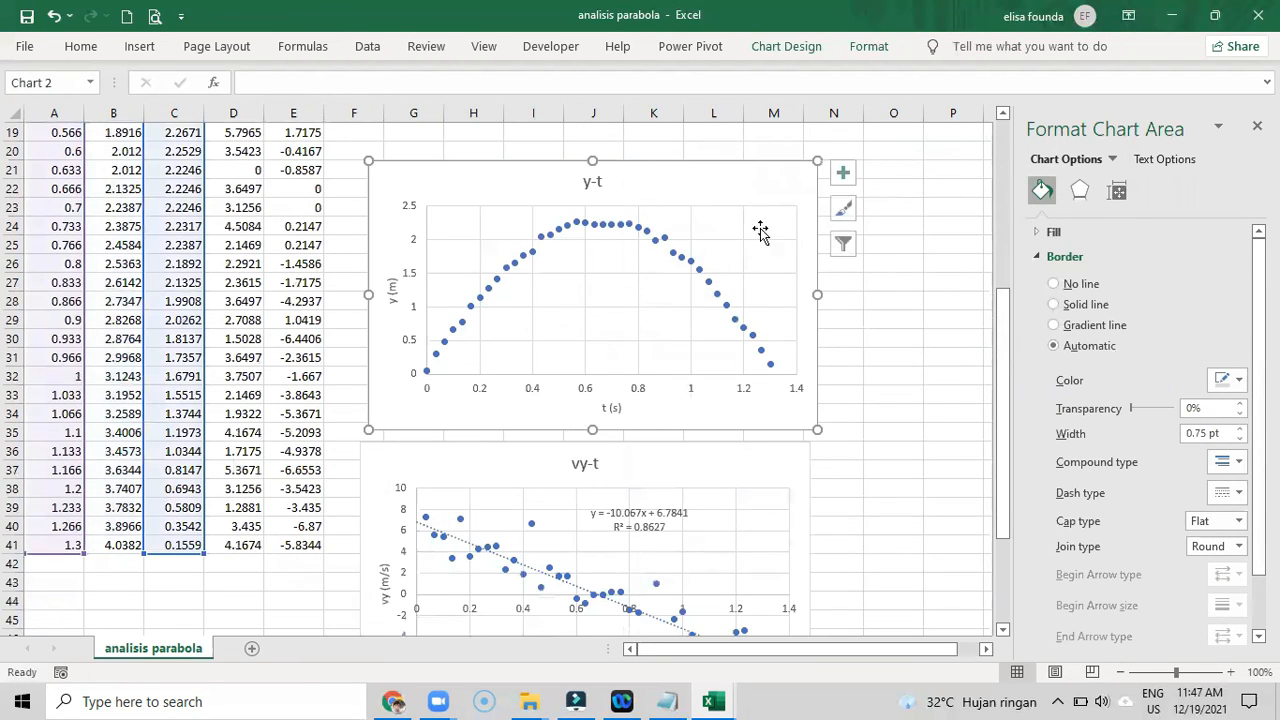
scroll(796, 260, down, 1)
scroll(796, 268, down, 1)
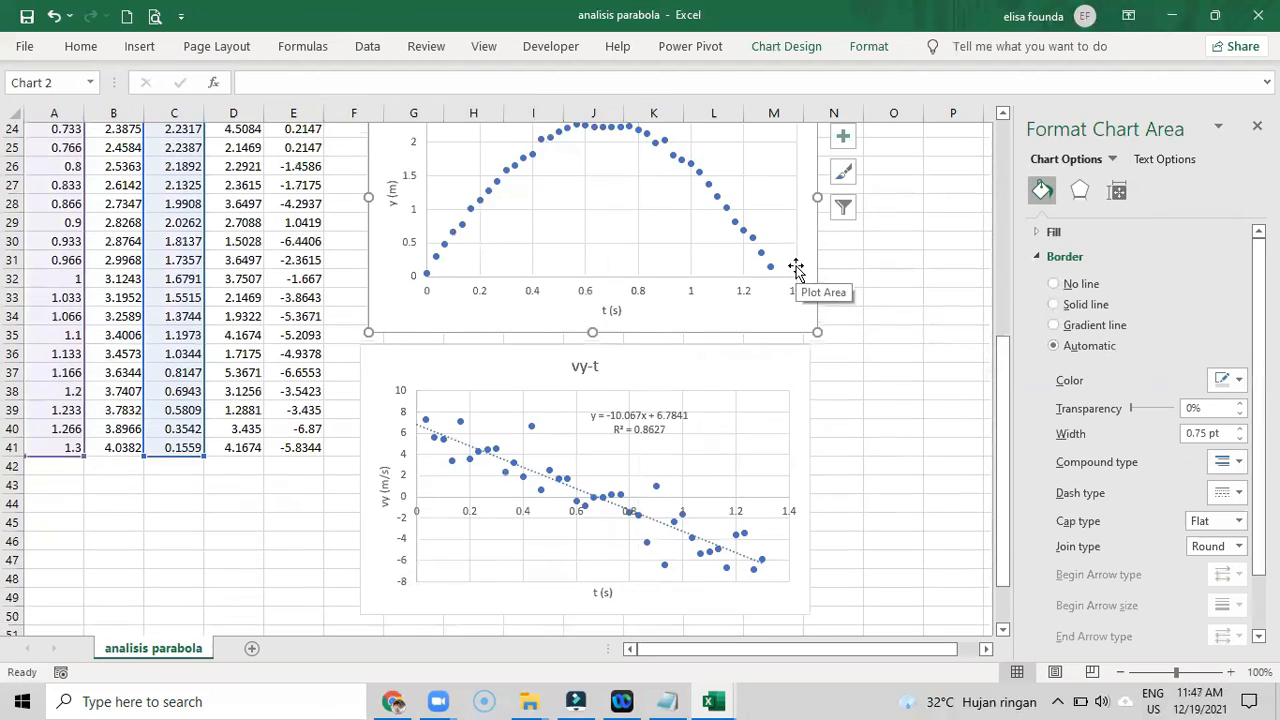
scroll(796, 268, up, 2)
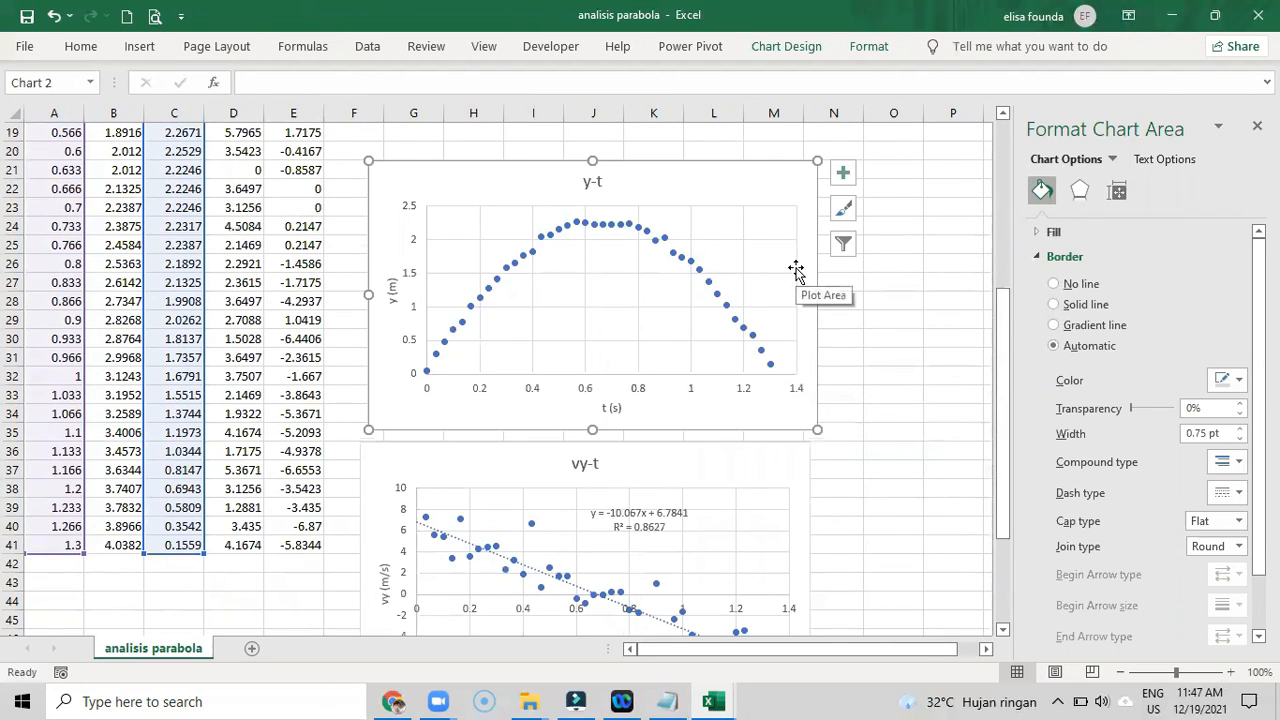
scroll(794, 267, down, 4)
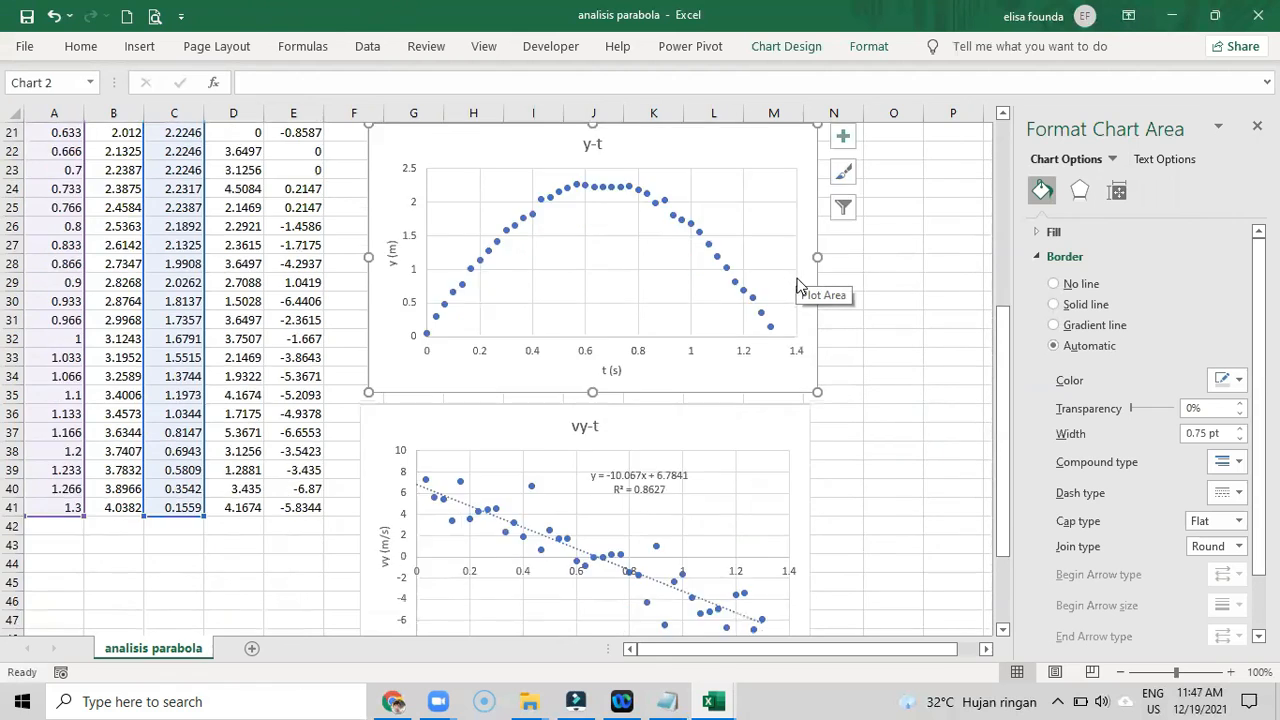
click(756, 240)
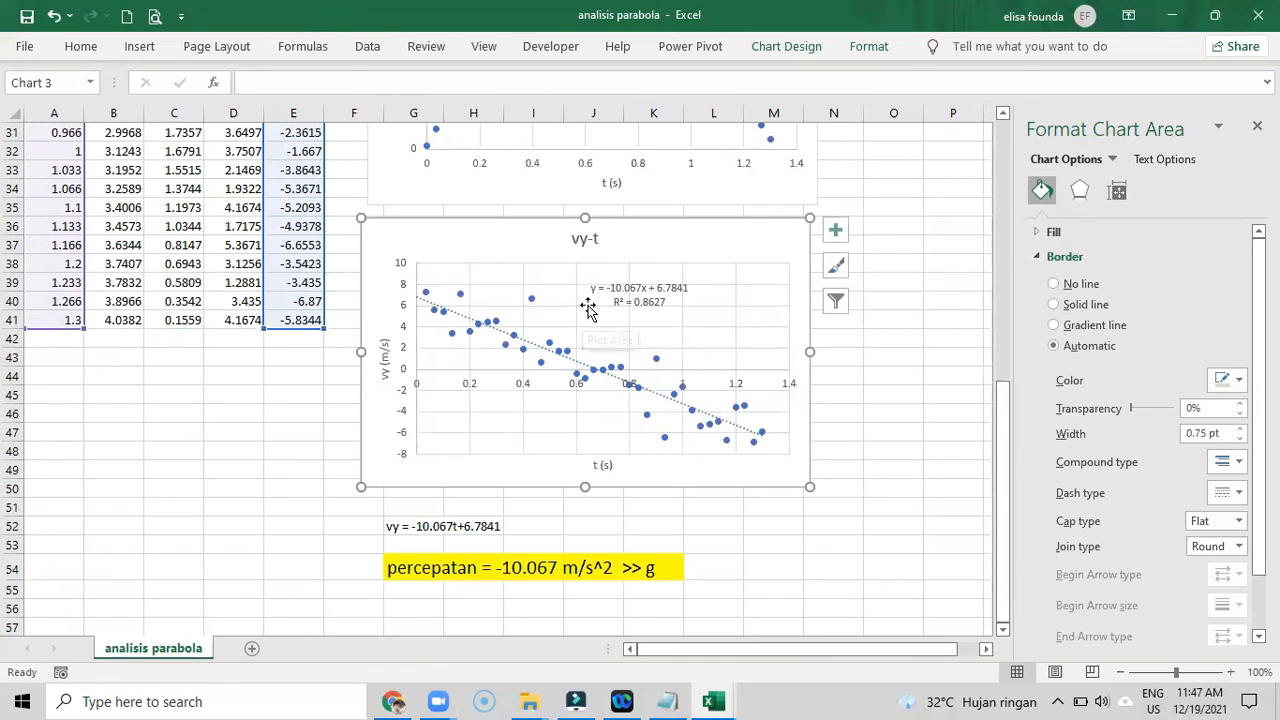
click(724, 582)
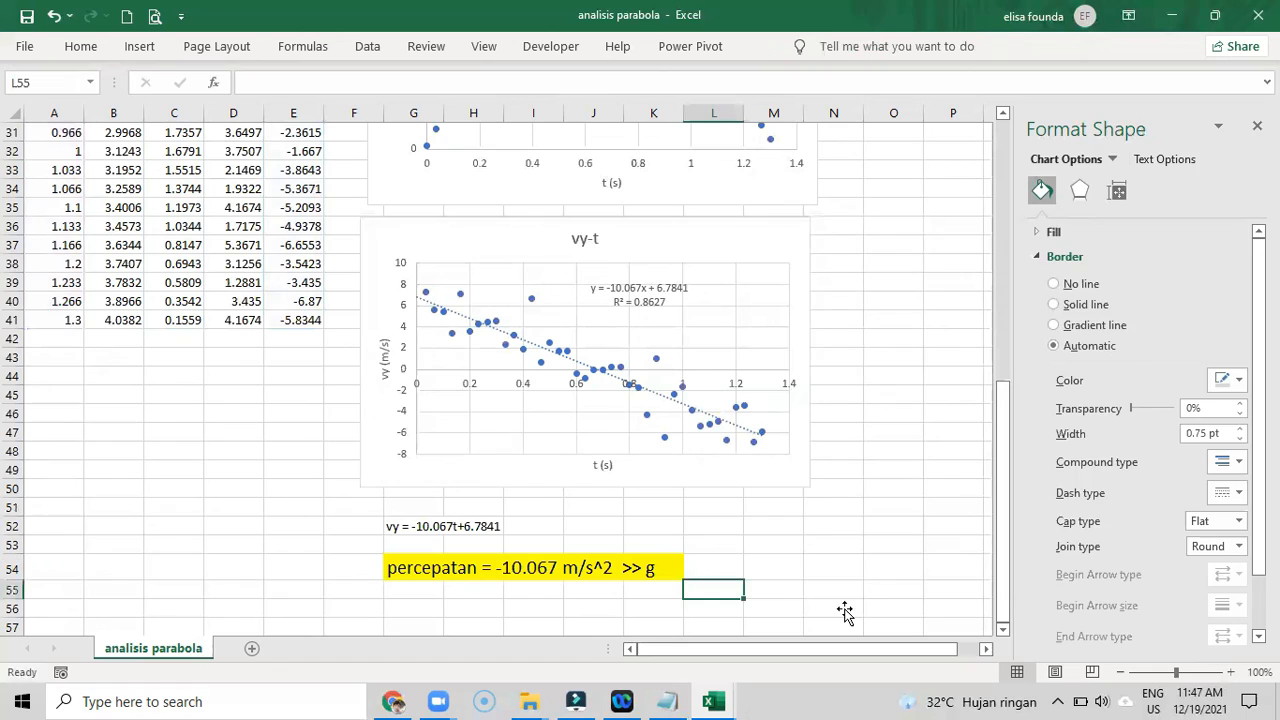